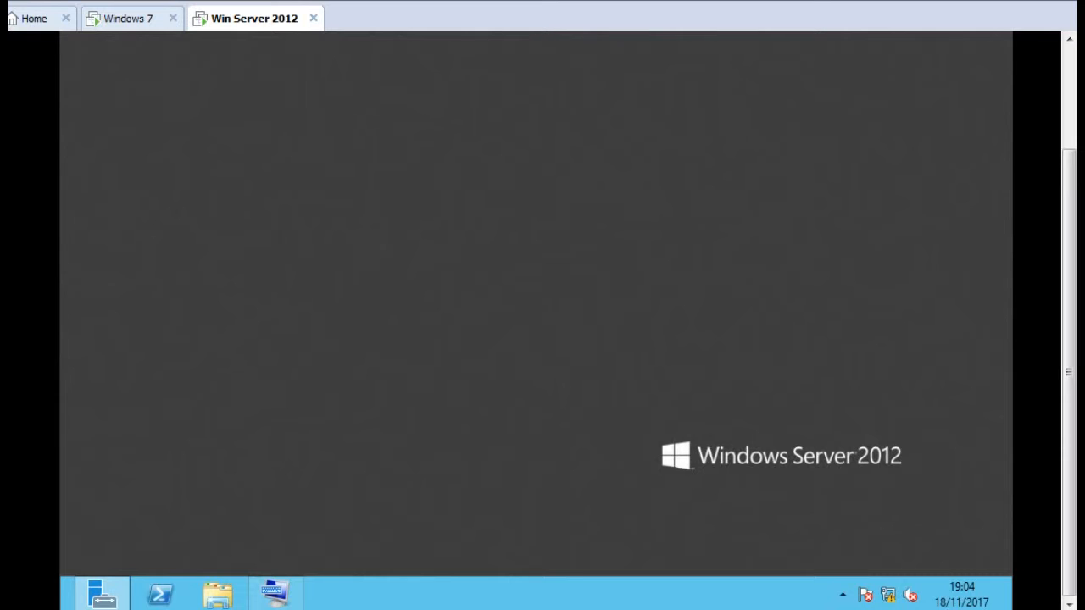
Open the Internet Protocol version 4 (TCP/IPv4) properties of the server's Ethernet0 connection from the network and sharing center.
click(887, 596)
right_click(887, 596)
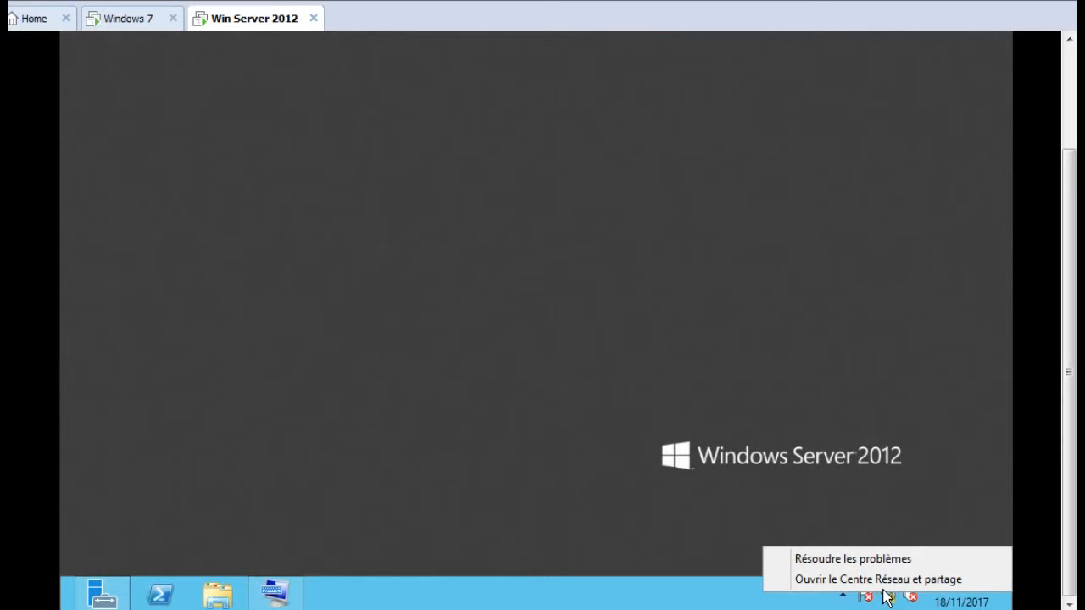
click(880, 583)
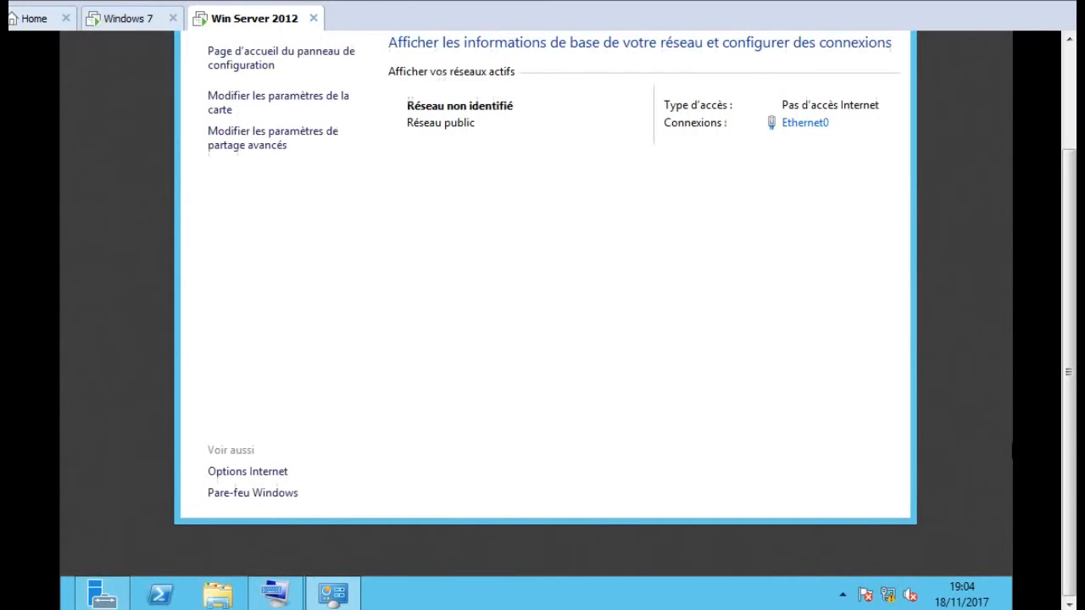
drag(1068, 373, 1069, 338)
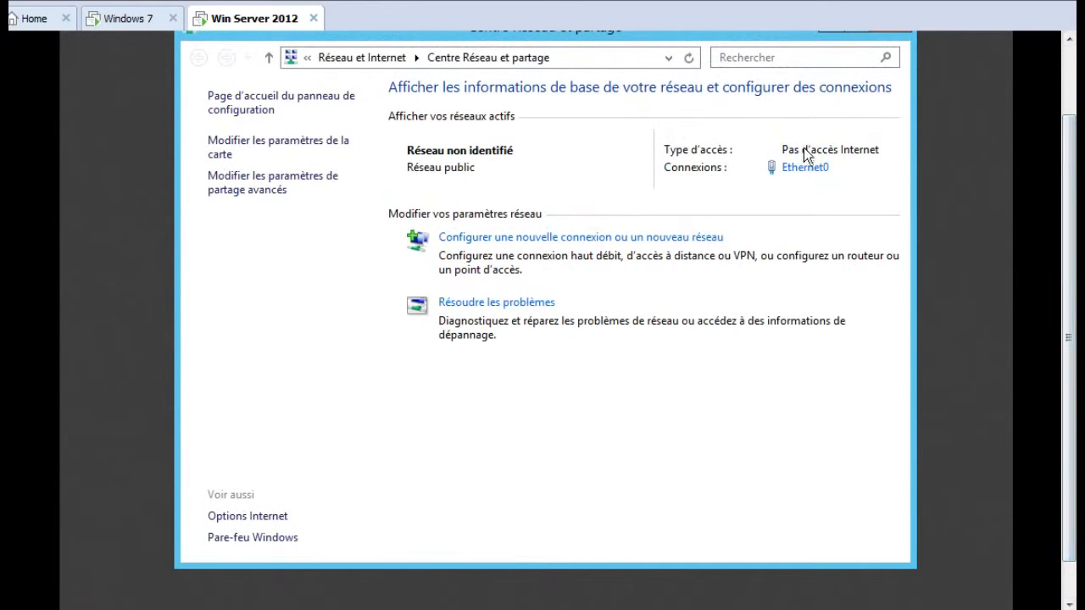
click(805, 168)
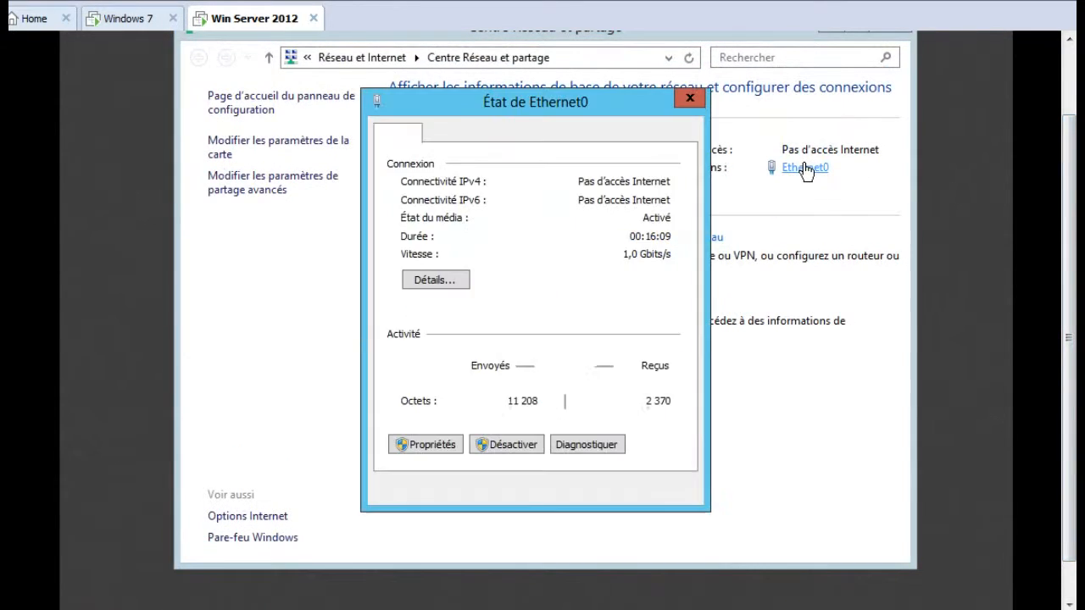
click(418, 444)
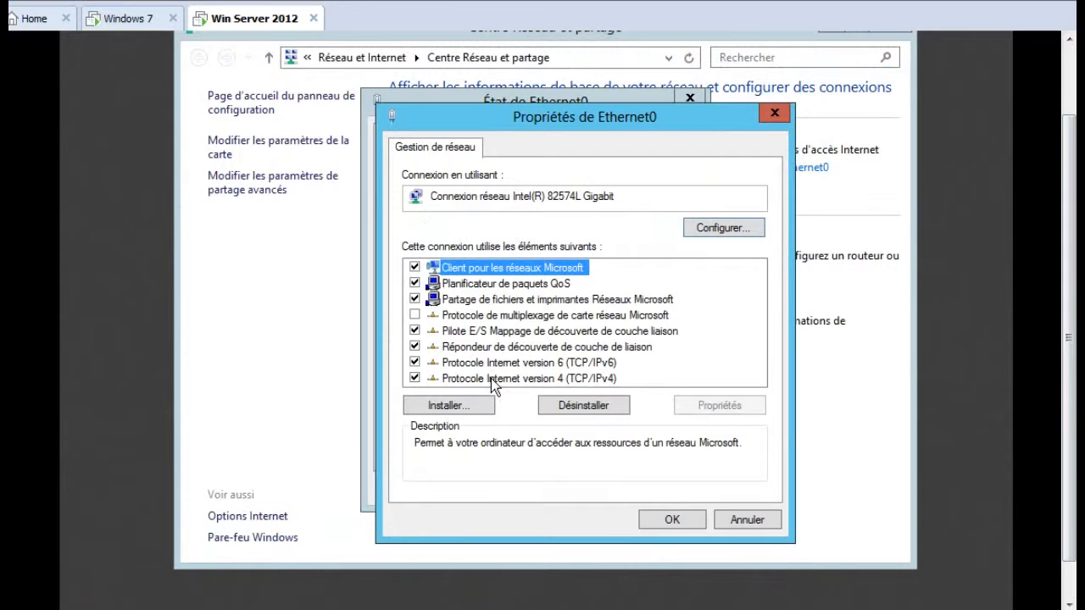
double_click(490, 378)
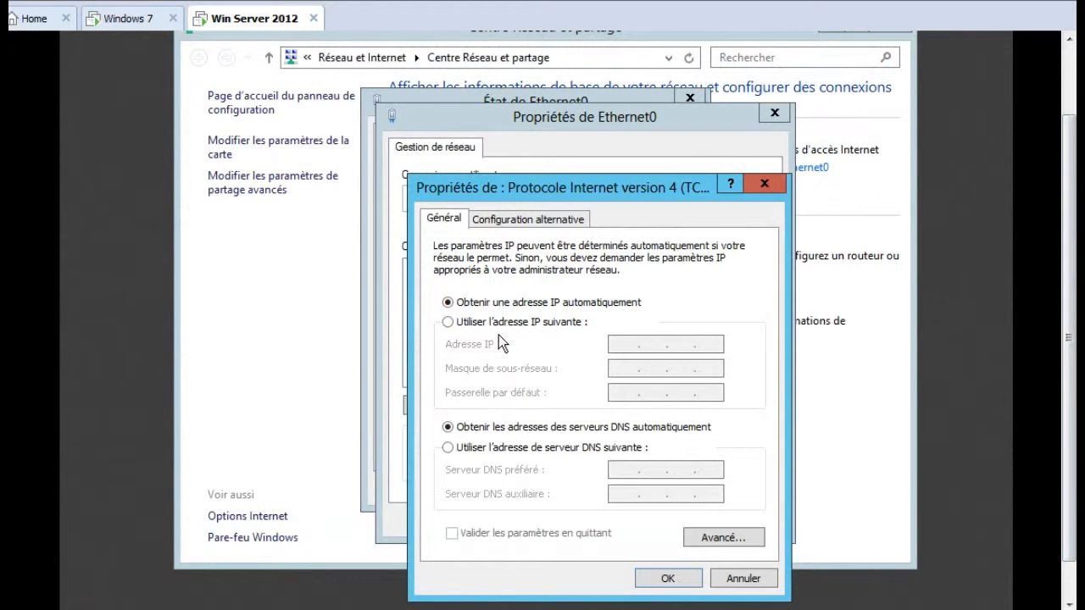
Assign Ethernet0 the static IP address 192.168.4.10 with mask 255.255.255.0, validating settings on exit, and dismiss the network diagnostics.
click(499, 324)
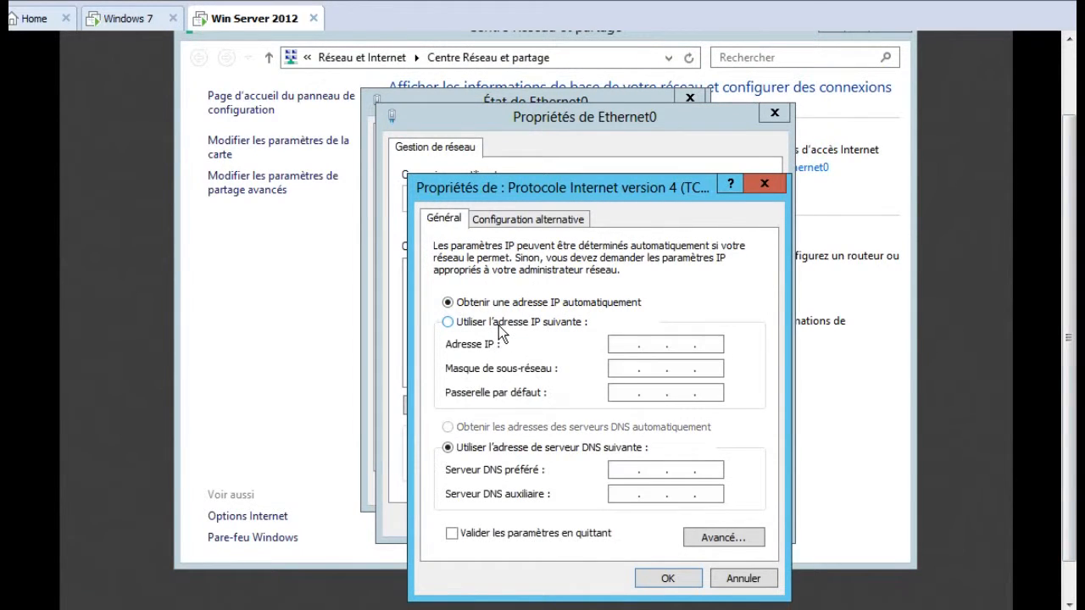
click(625, 345)
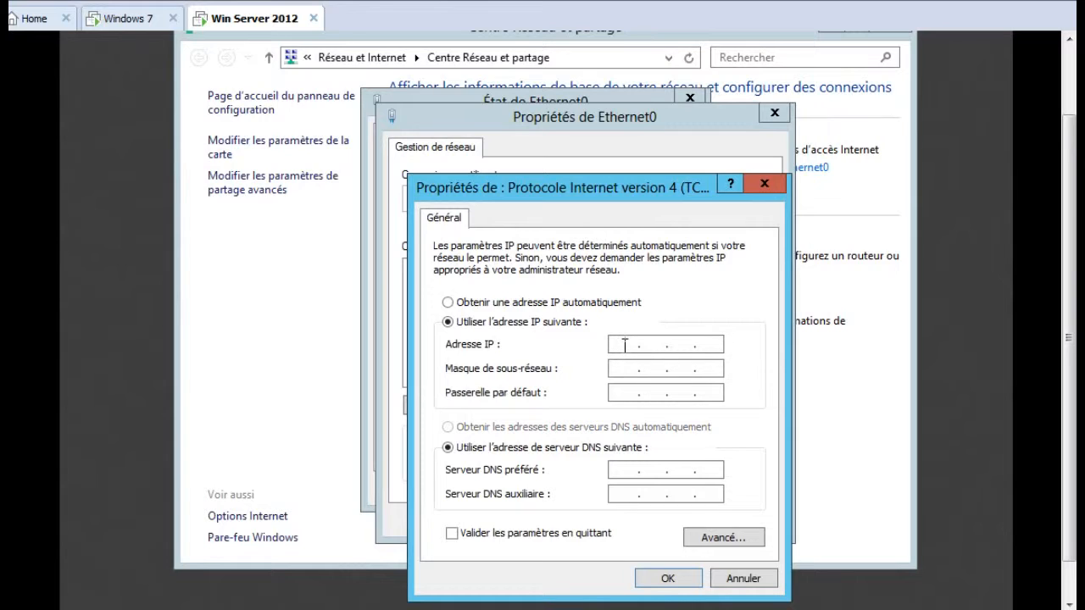
text(192.168.4.10)
click(633, 371)
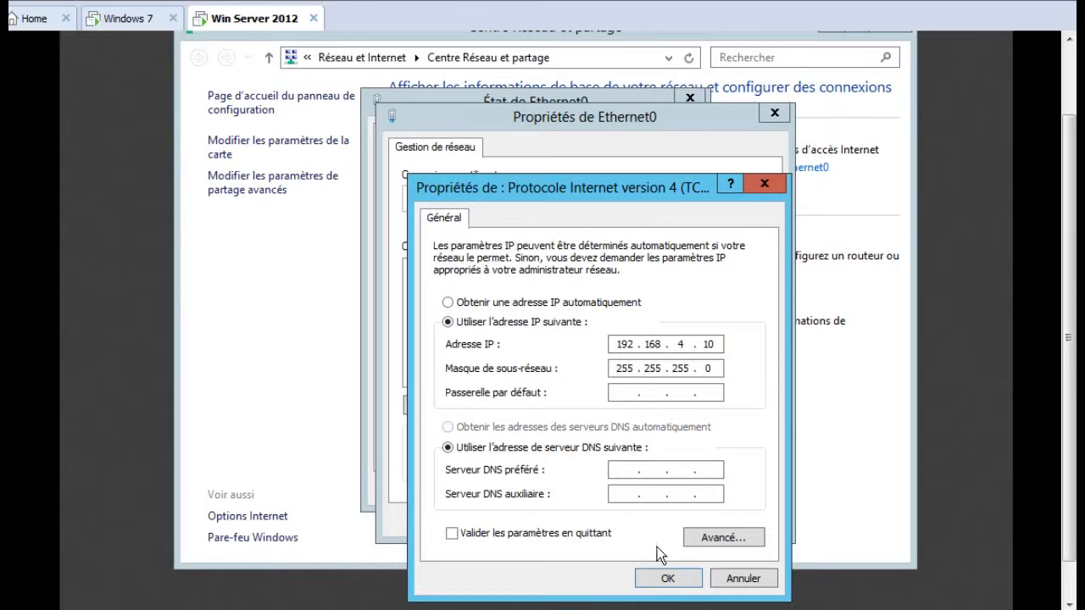
click(601, 534)
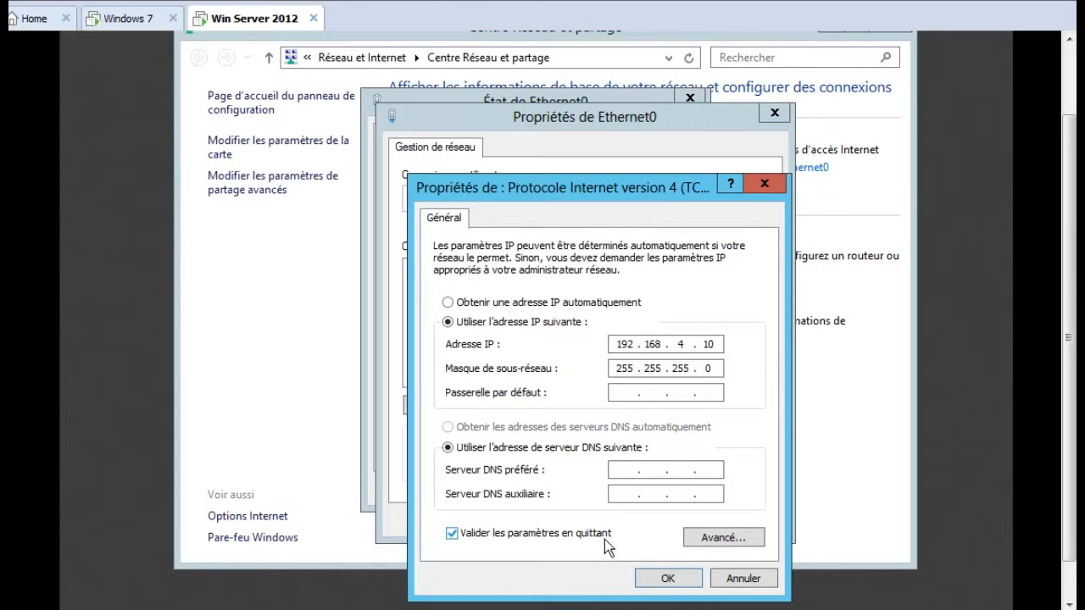
click(661, 579)
click(671, 519)
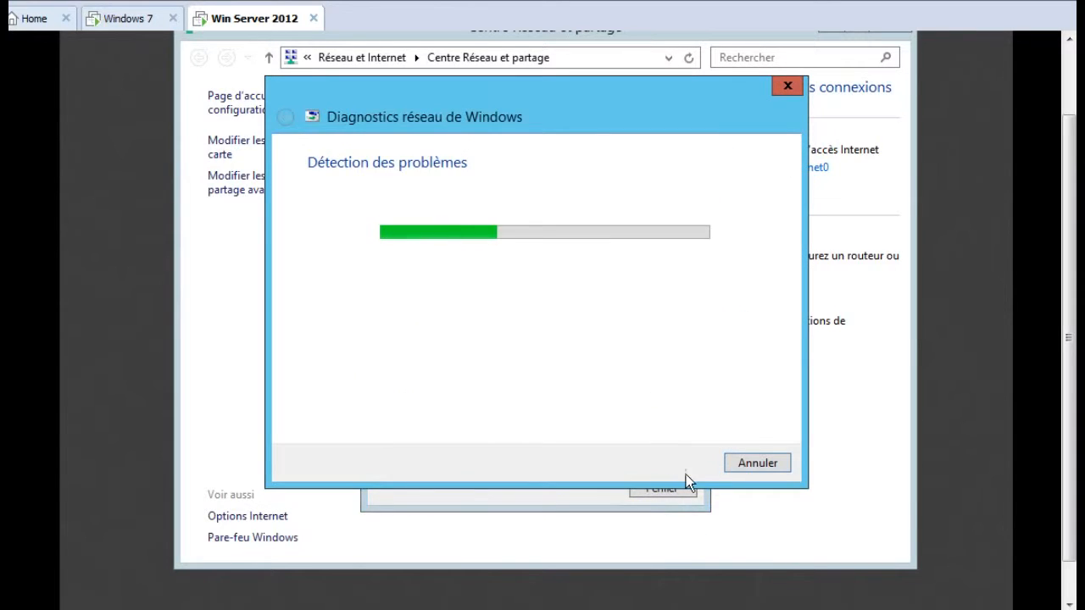
click(756, 463)
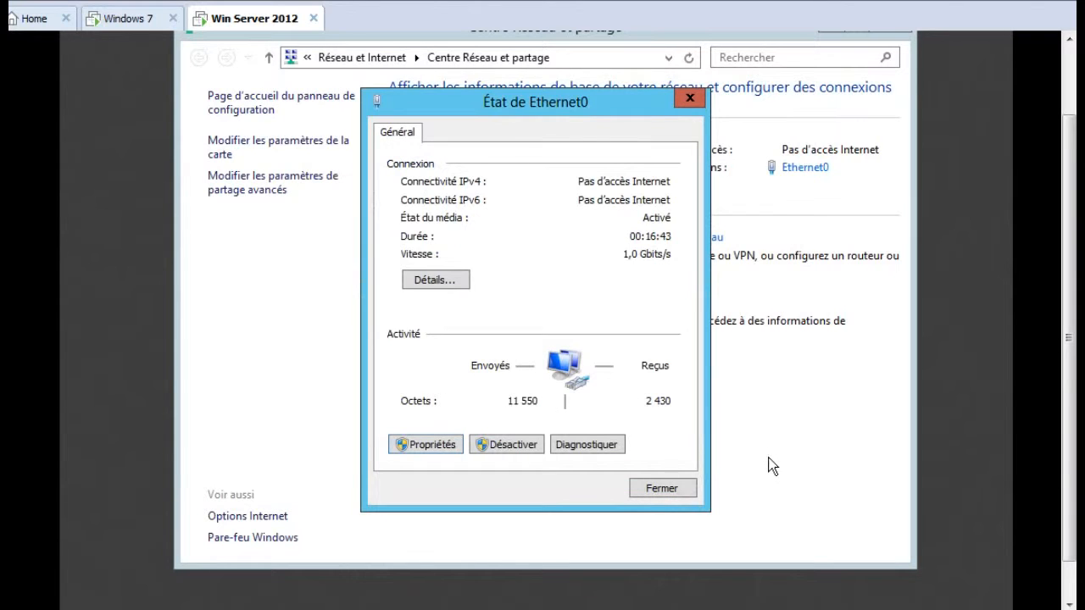
click(677, 492)
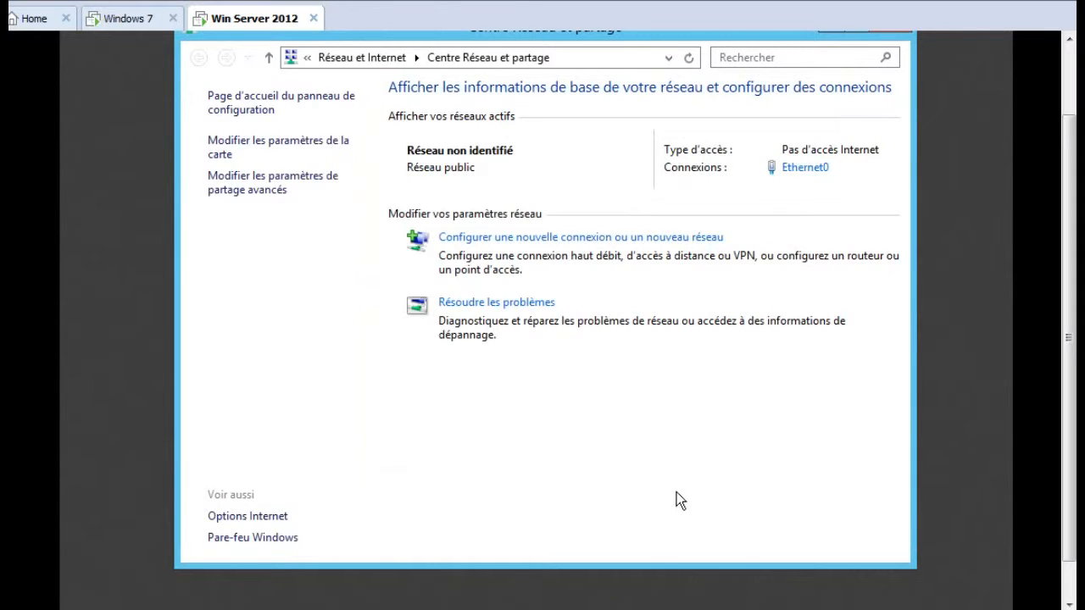
Turn off Windows Firewall for both private and public networks on the server and close the firewall window.
click(285, 542)
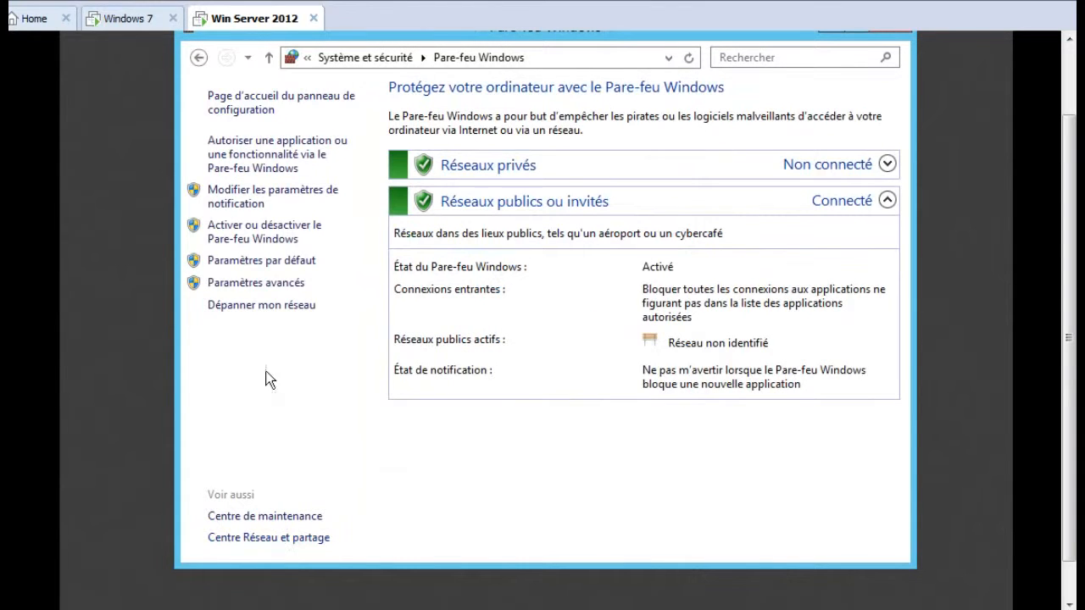
click(270, 242)
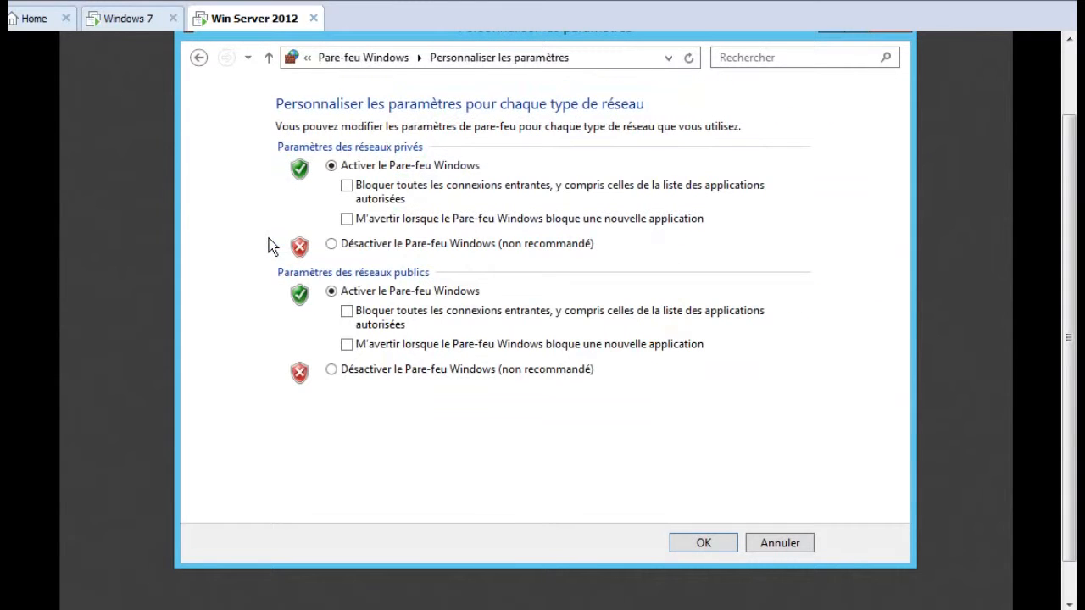
click(331, 244)
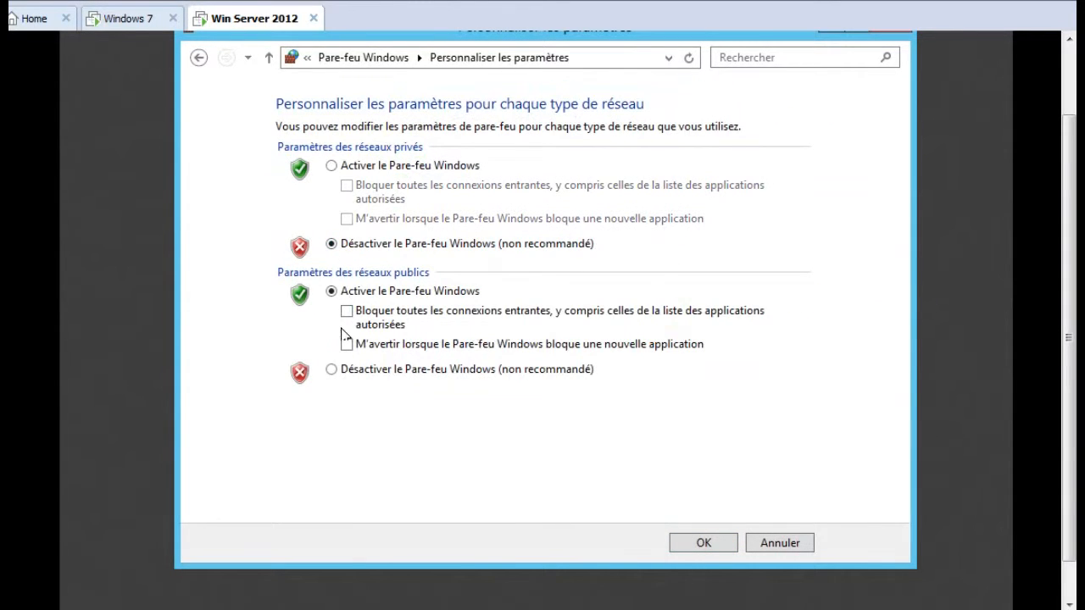
click(348, 372)
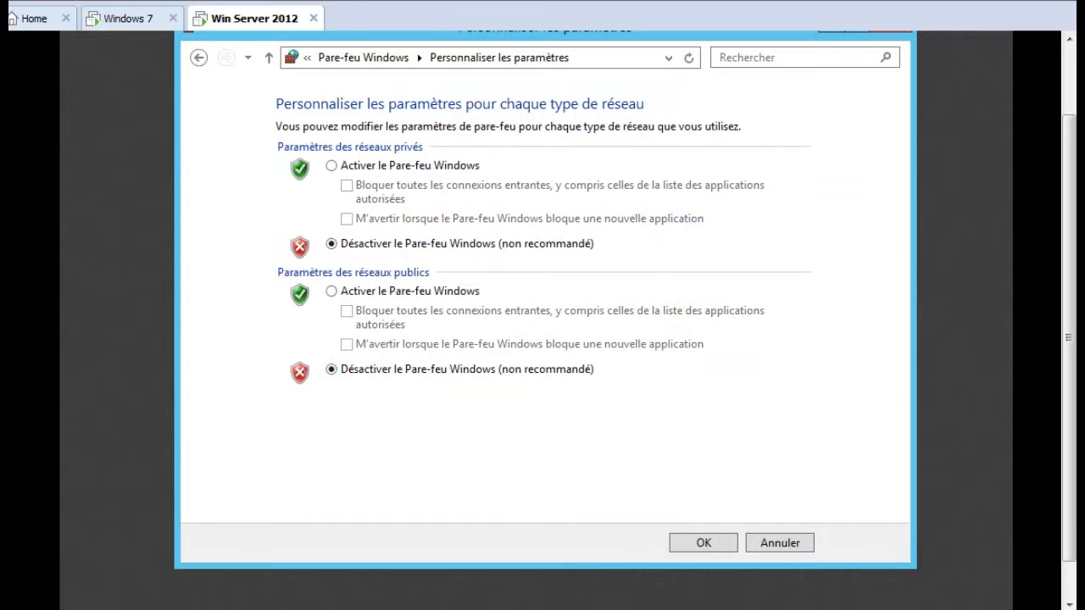
click(714, 537)
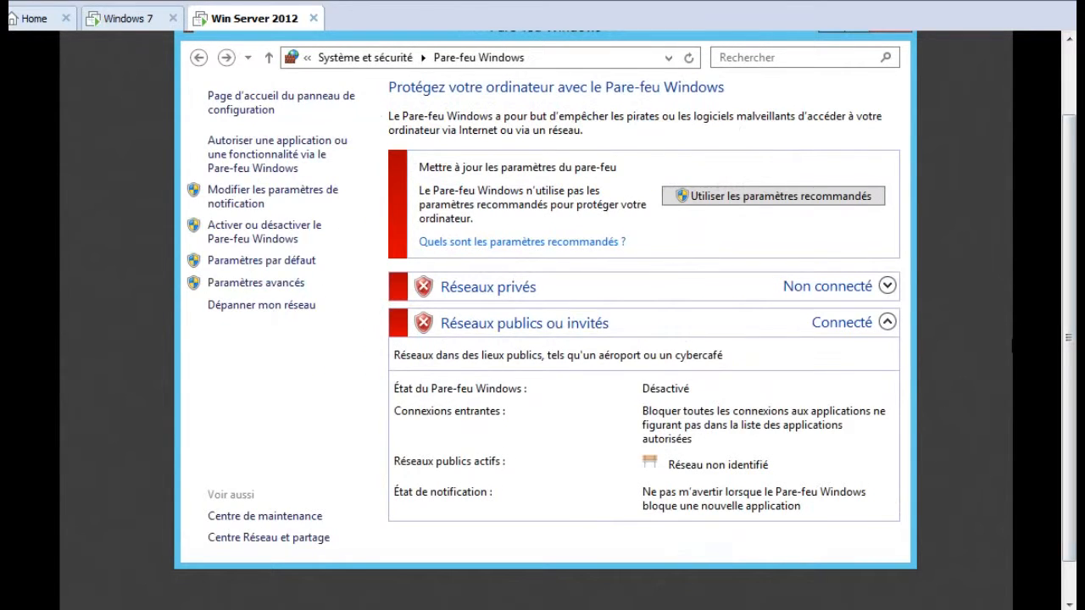
drag(1068, 339, 1068, 286)
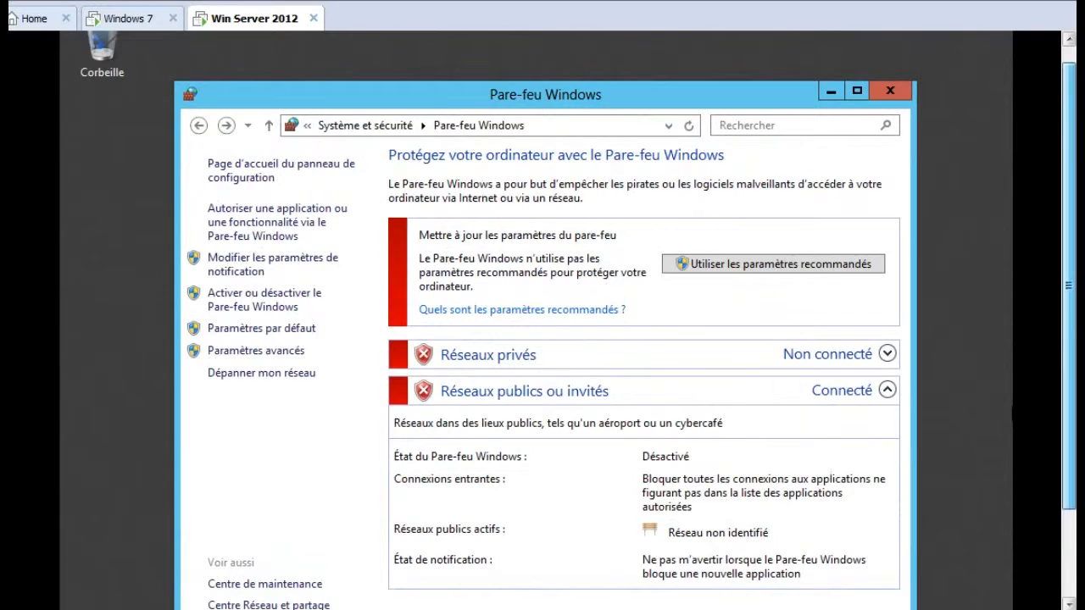
click(873, 93)
drag(1069, 178, 1069, 264)
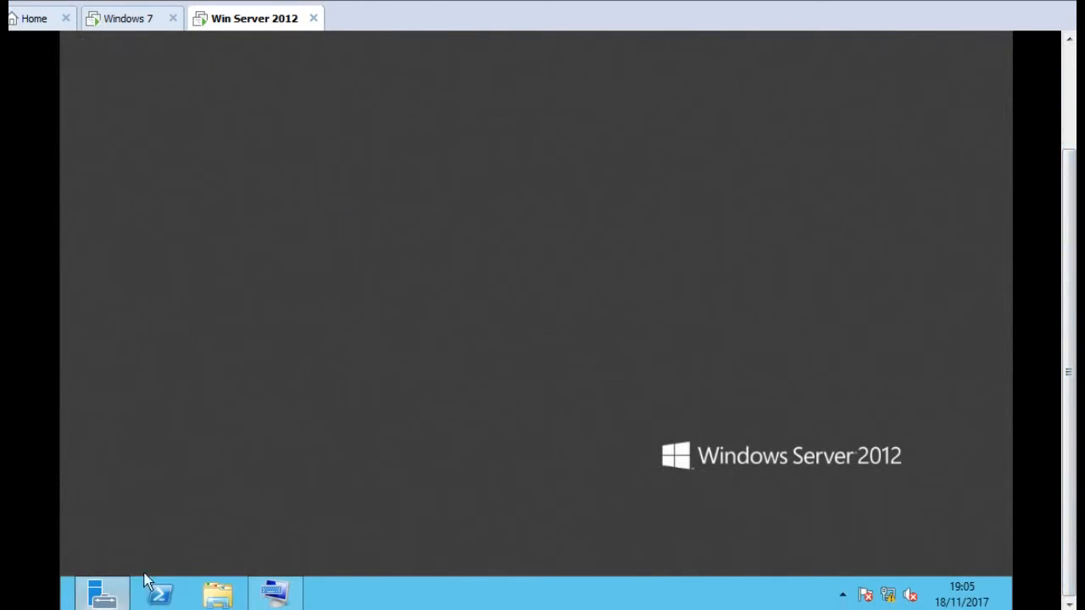
Rename the local server to DC1 from Server Manager and restart it to apply the new name.
click(99, 599)
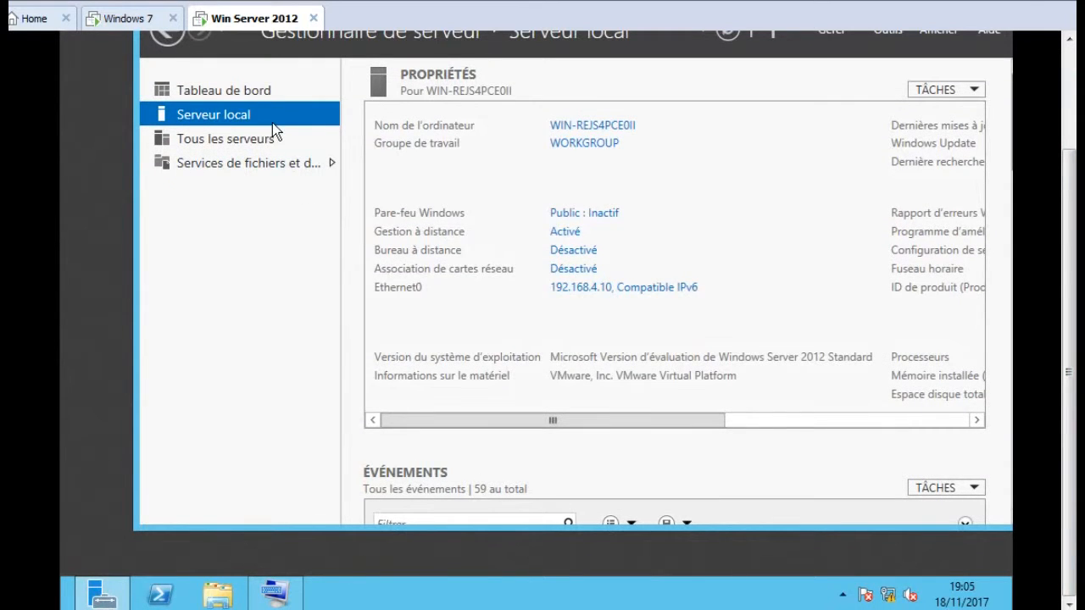
drag(1069, 206, 1069, 170)
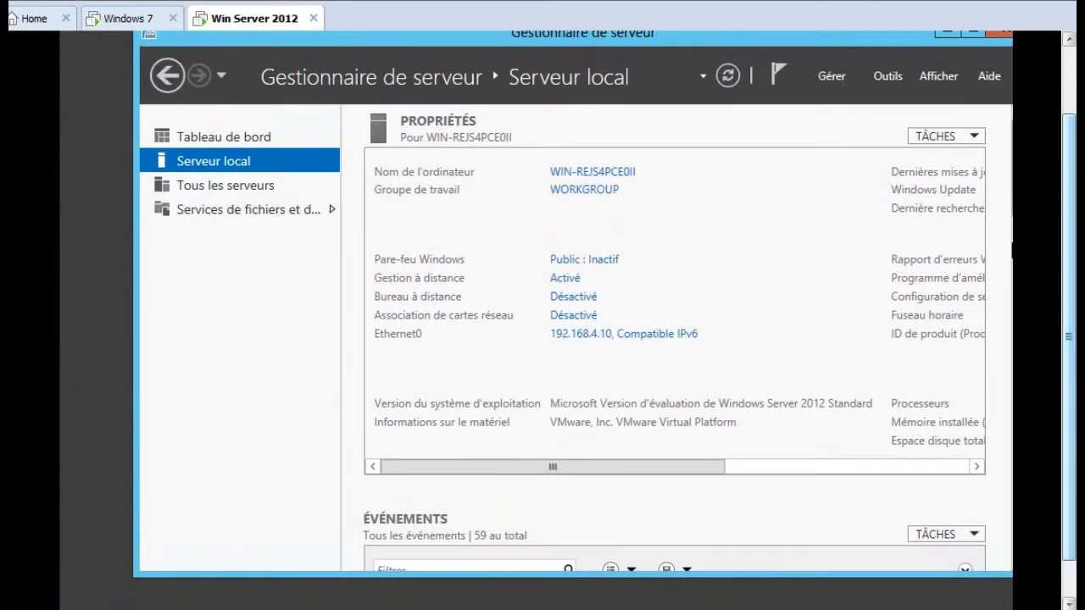
click(624, 180)
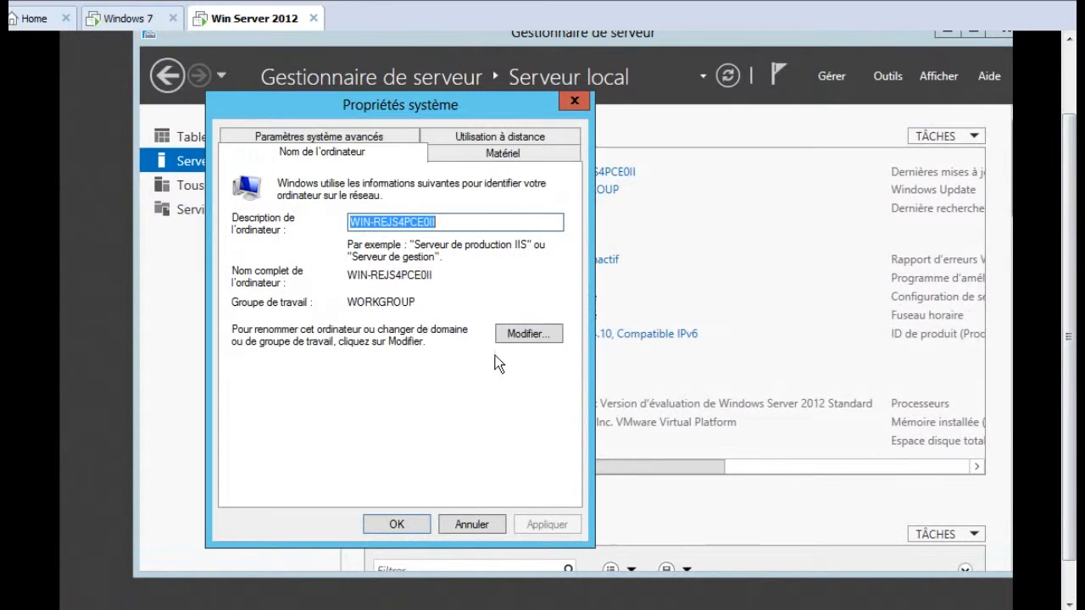
click(534, 336)
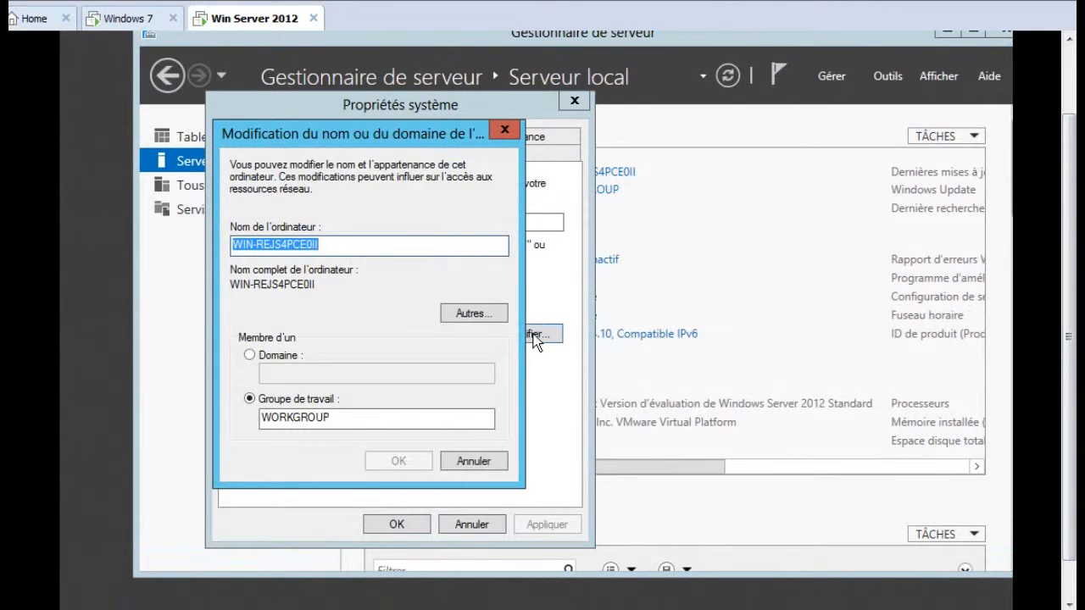
text(D)
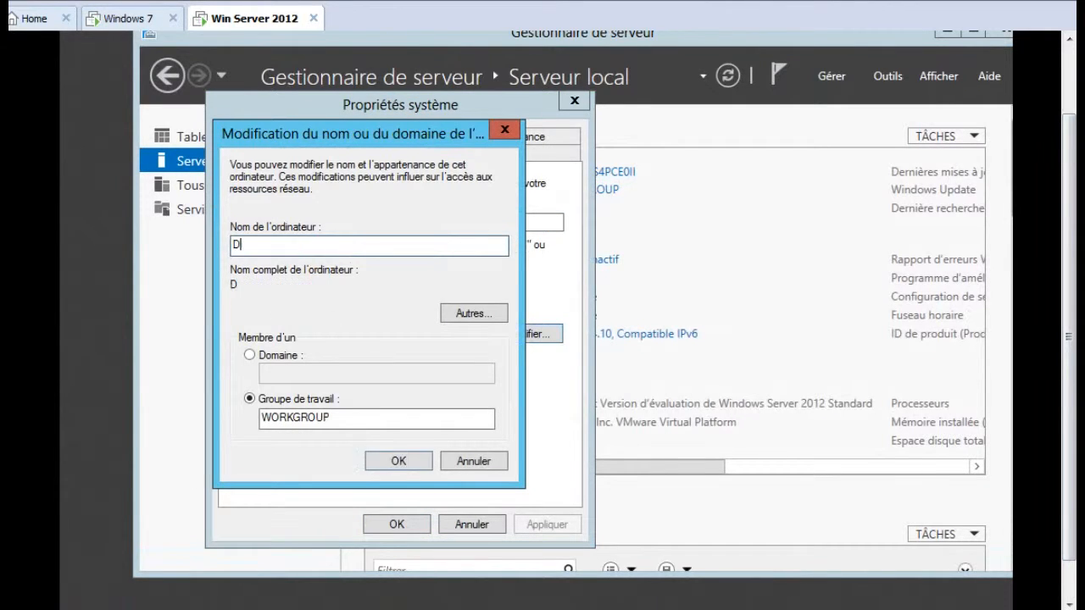
text(C1)
click(375, 461)
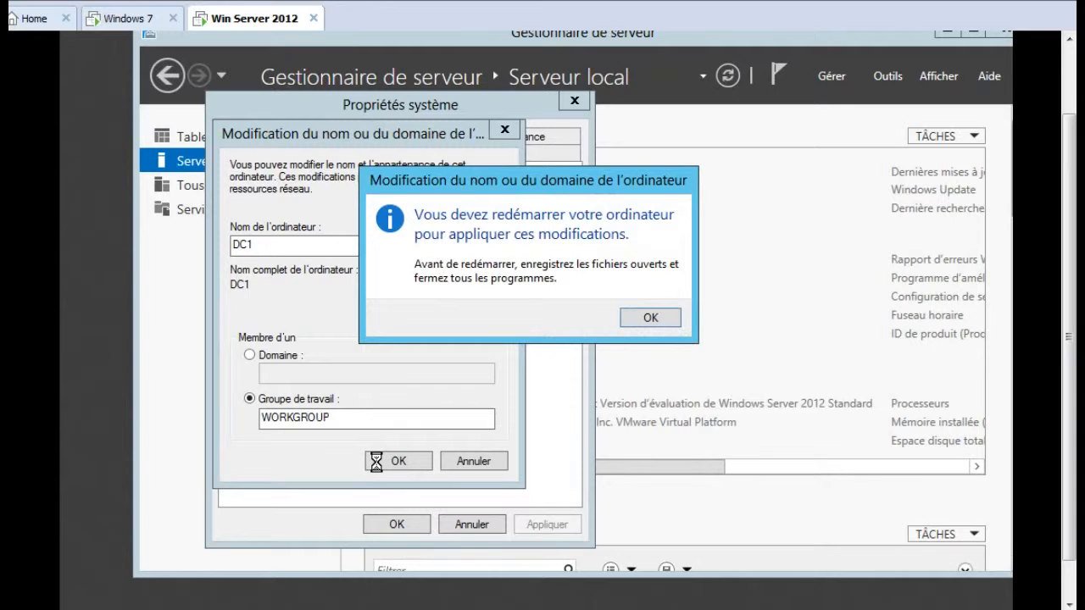
click(644, 317)
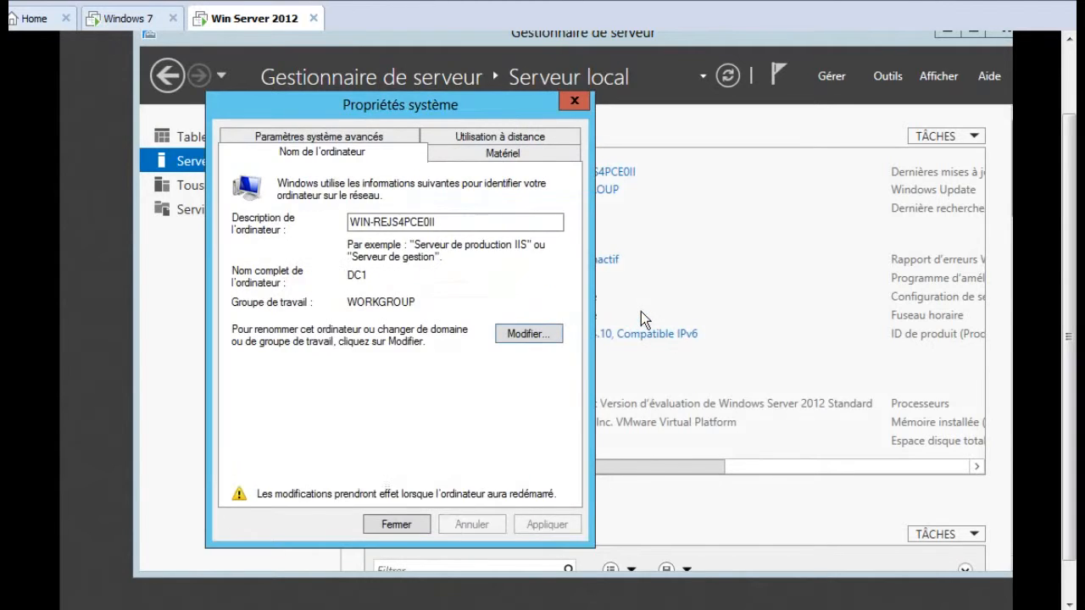
click(426, 526)
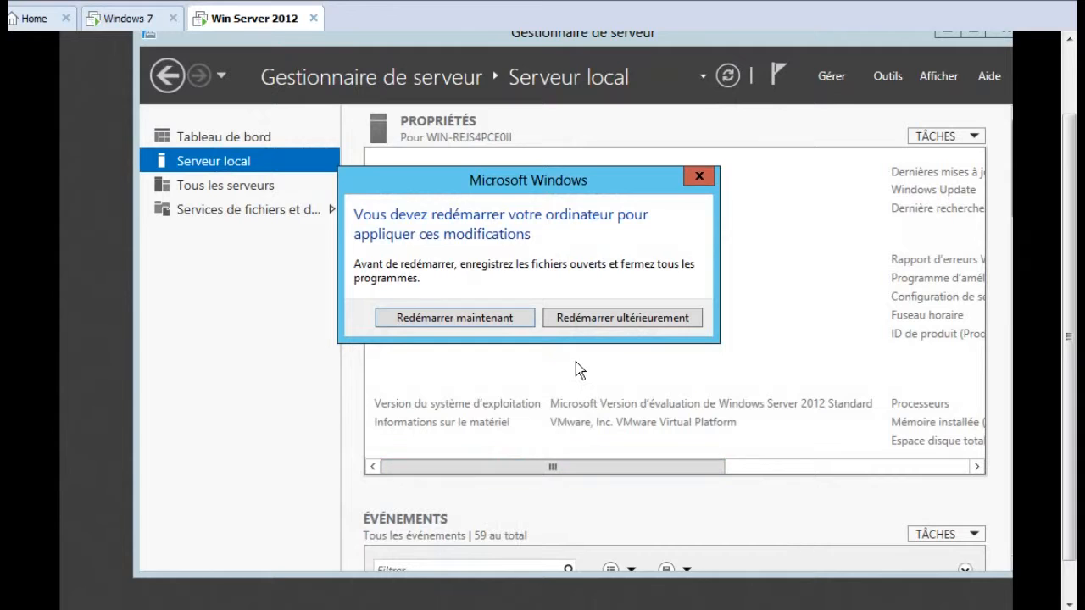
click(479, 315)
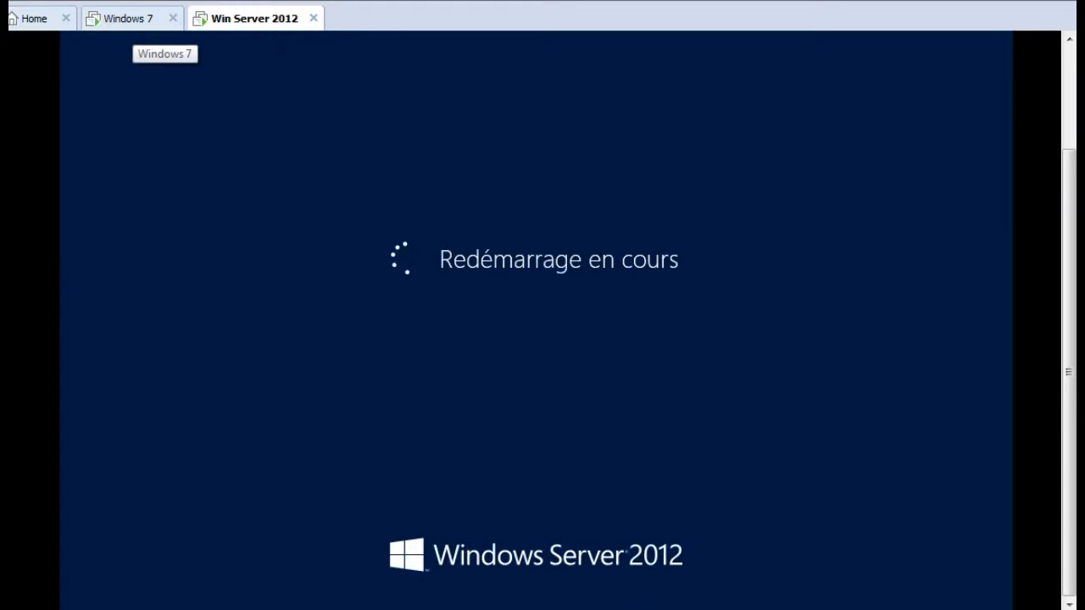
Switch to the Windows 7 machine and open the TCP/IPv4 properties of its local area connection from the network and sharing center.
click(127, 18)
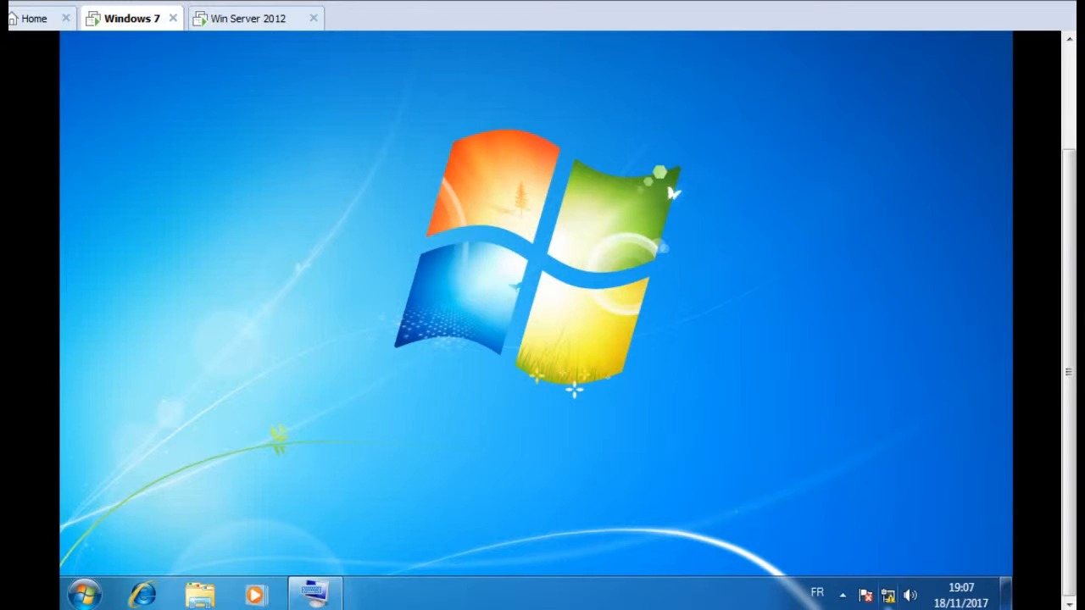
right_click(888, 594)
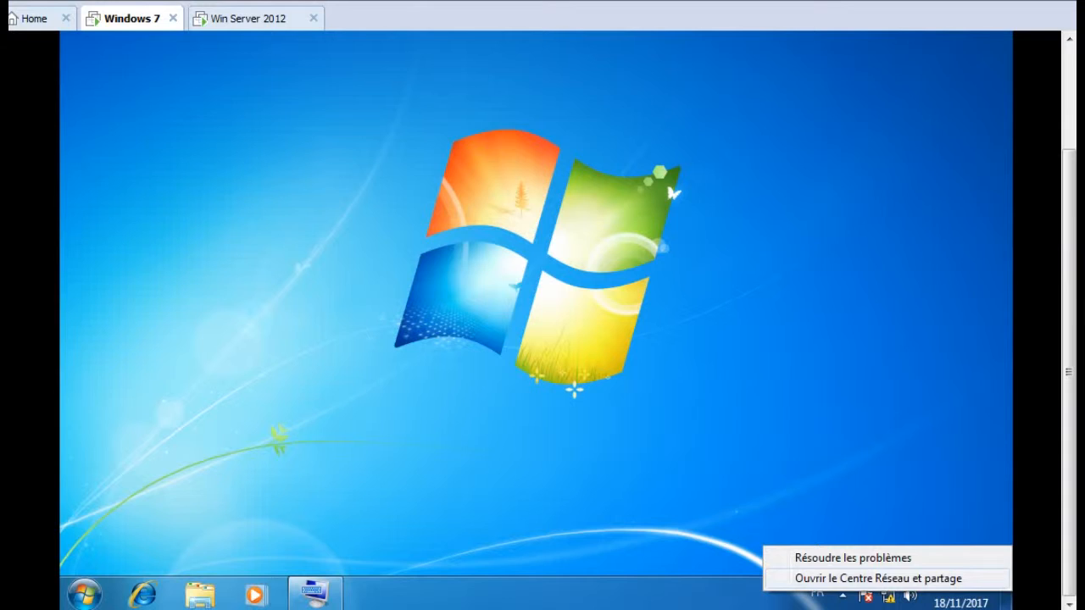
click(878, 578)
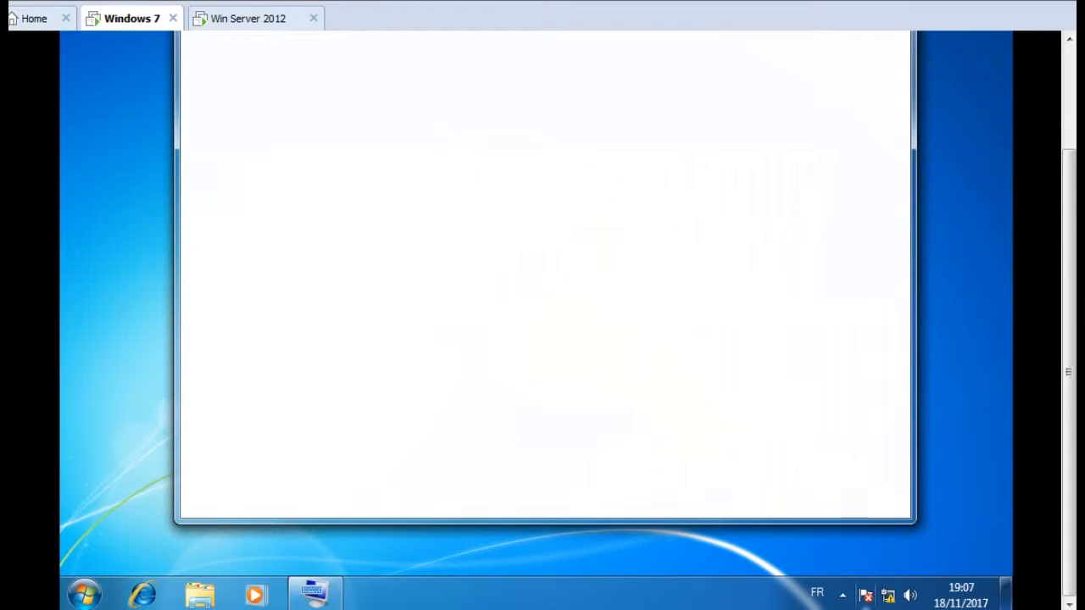
drag(1069, 372, 1068, 316)
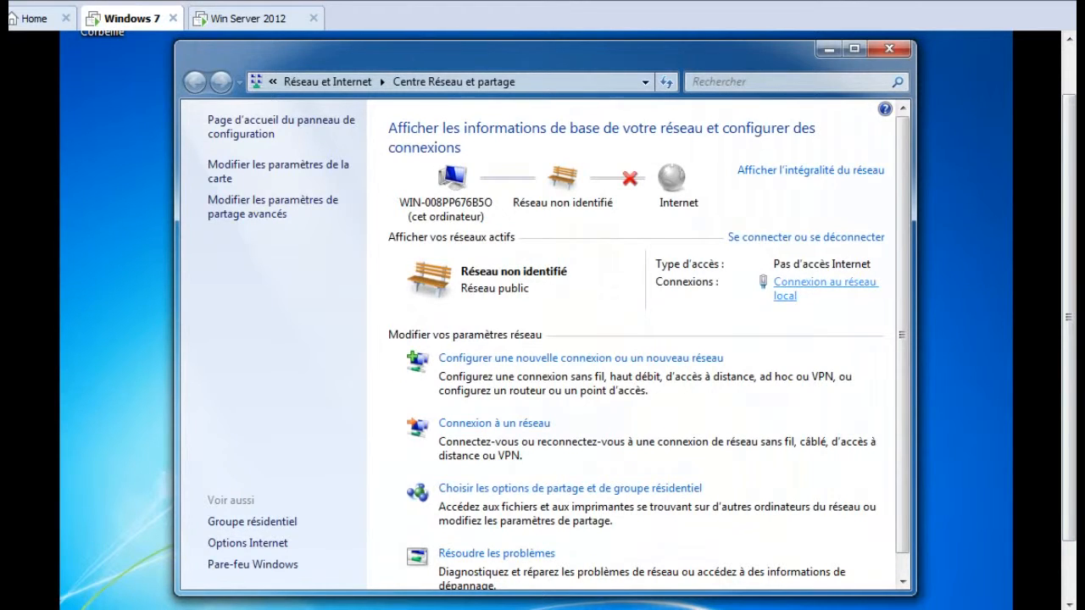
click(822, 283)
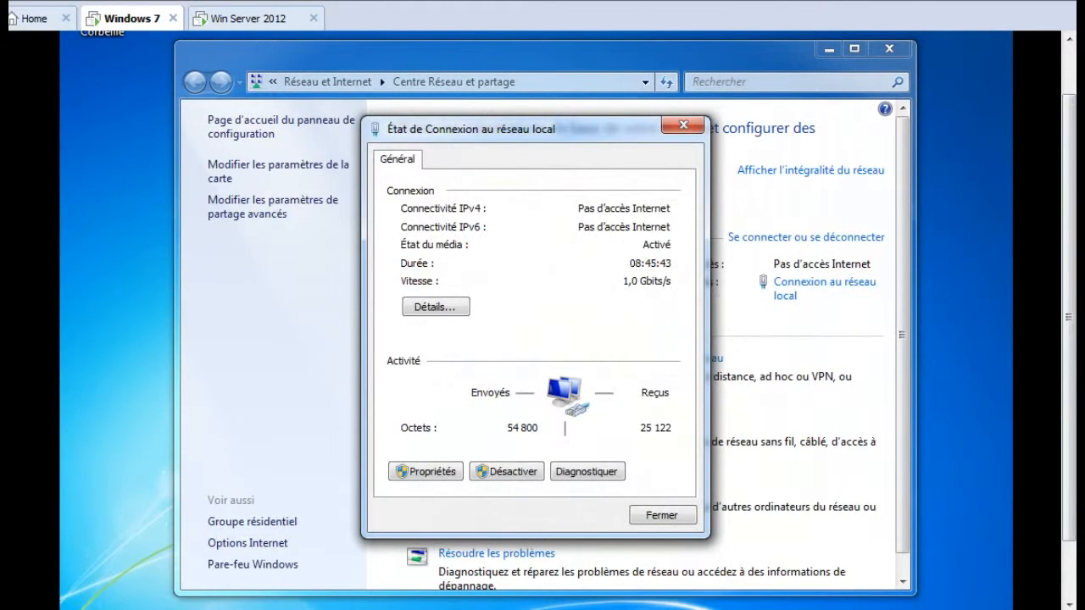
click(425, 472)
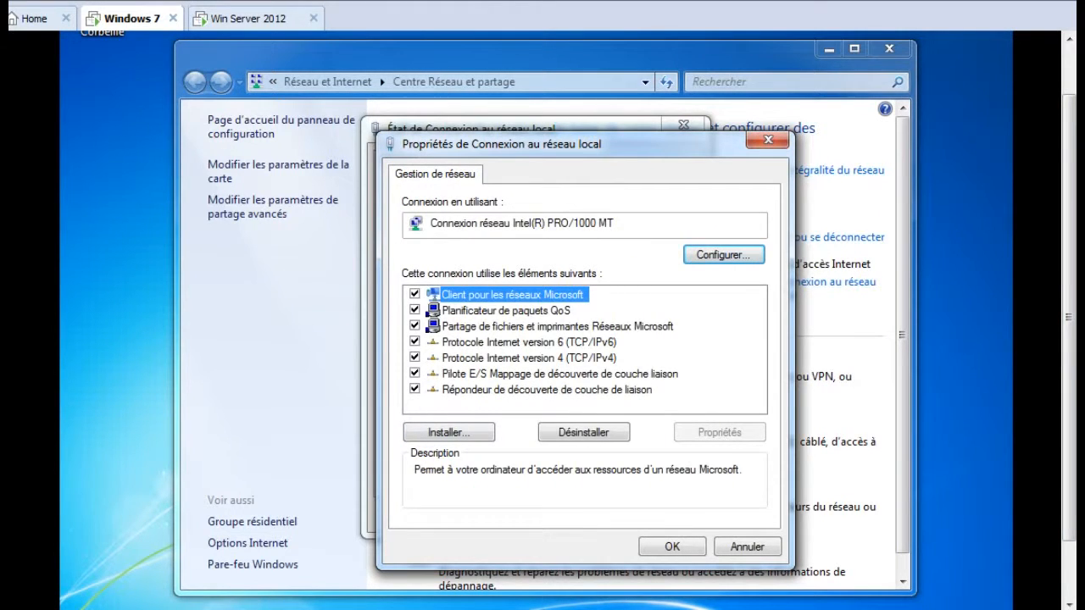
double_click(529, 358)
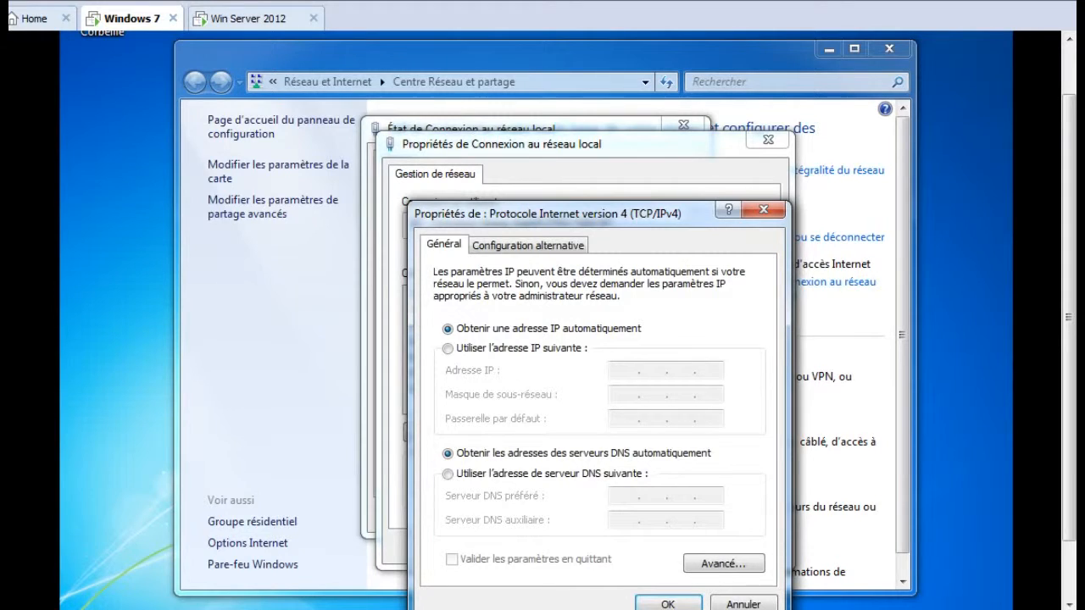
Assign the client's connection the static IP address 192.168.4.157 with mask 255.255.255.0, validating settings on exit, and close the connection dialogs.
click(447, 349)
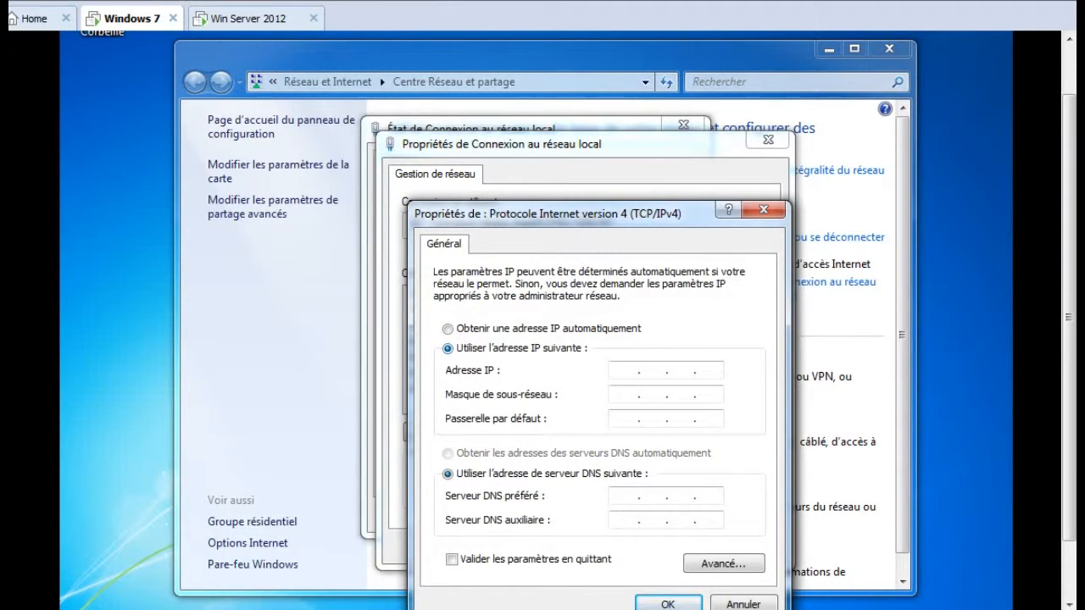
text(192 . 168 . 4 . 157)
key(Tab)
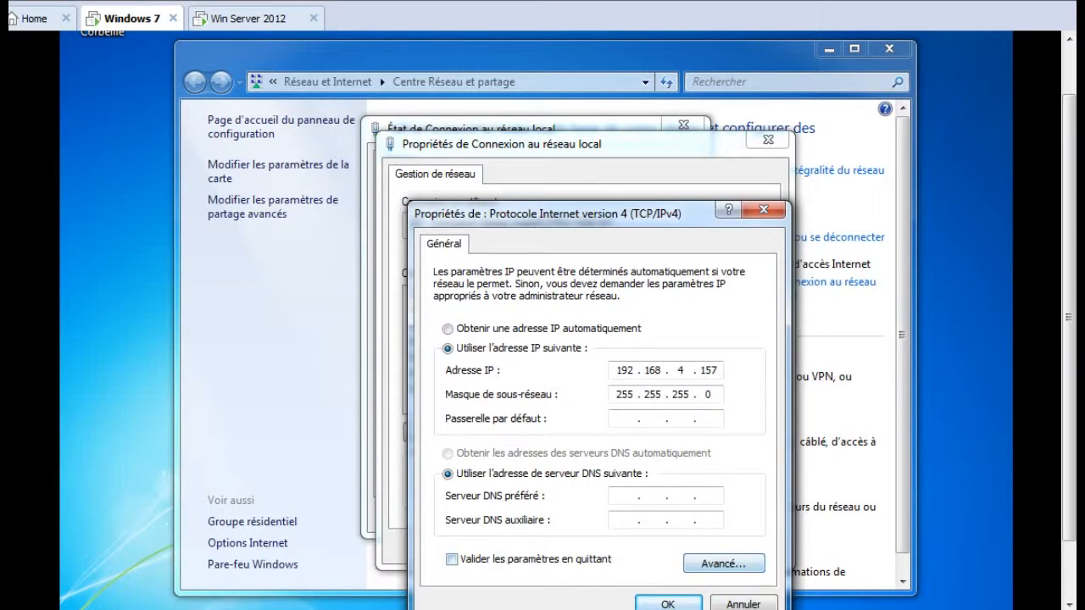
click(452, 559)
click(668, 604)
click(672, 546)
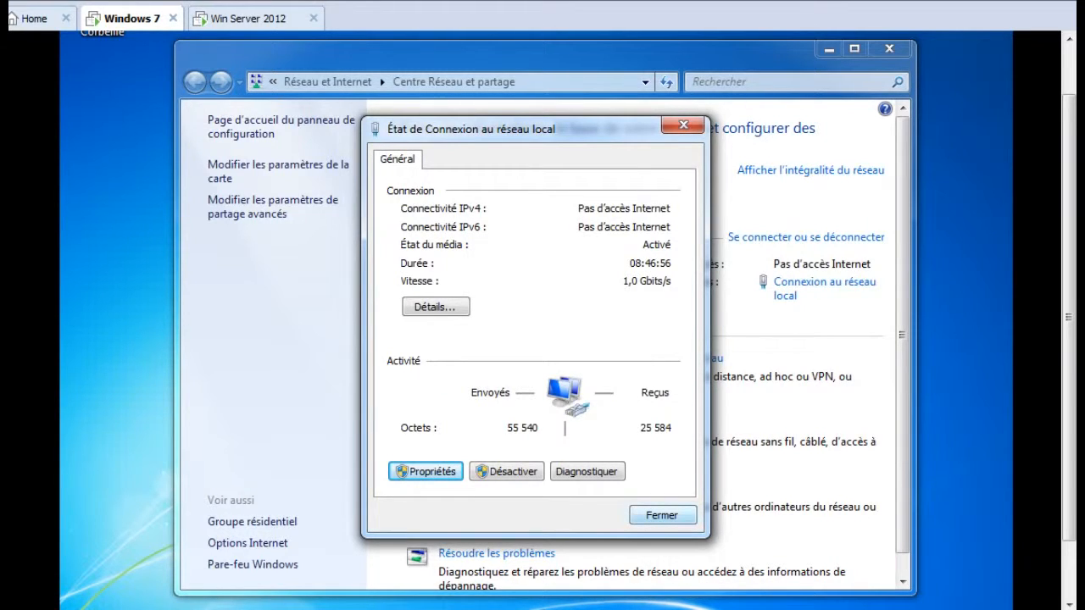
click(662, 515)
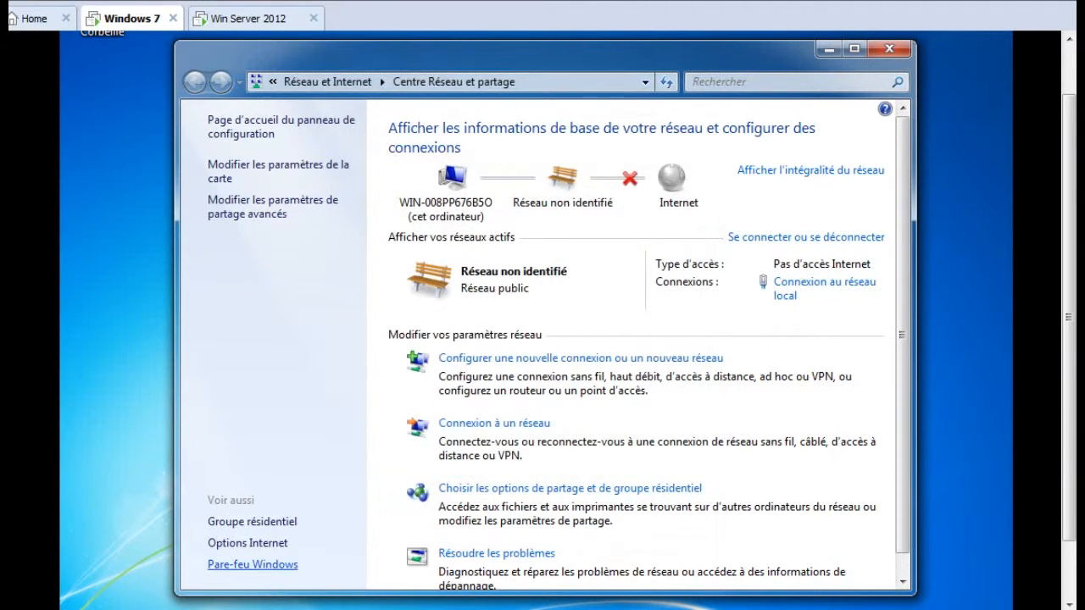
Turn off Windows Firewall for both private and public networks on the Windows 7 client and close the firewall window.
click(252, 564)
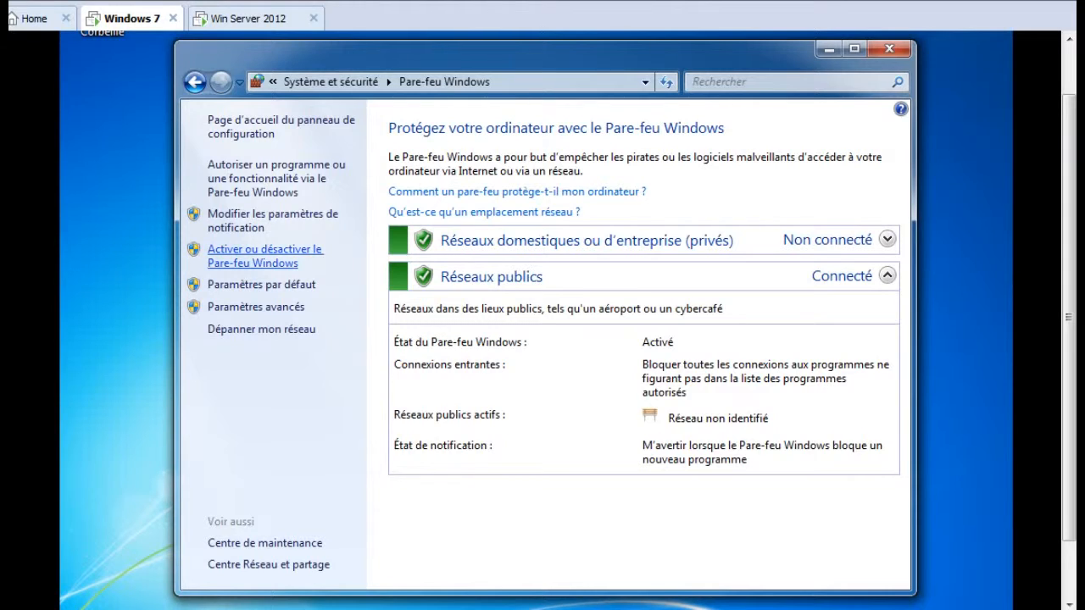
click(264, 249)
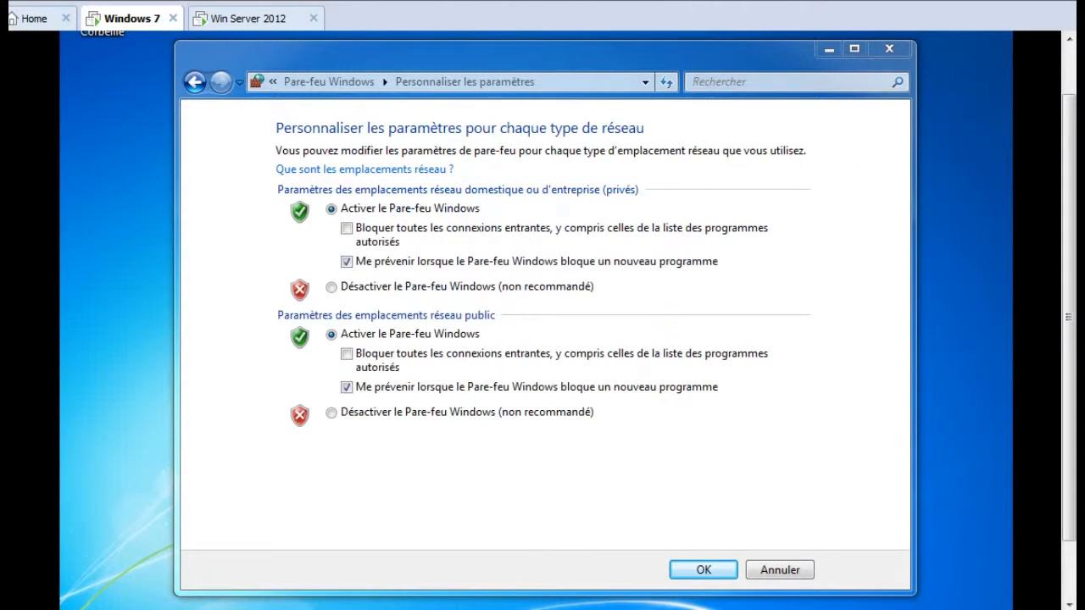
click(331, 287)
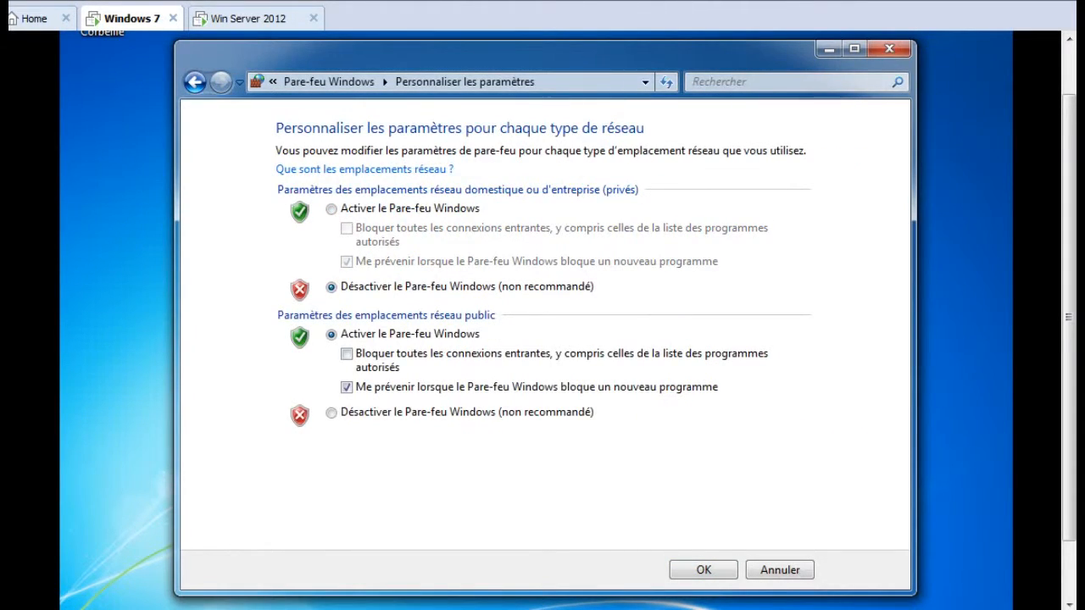
click(331, 412)
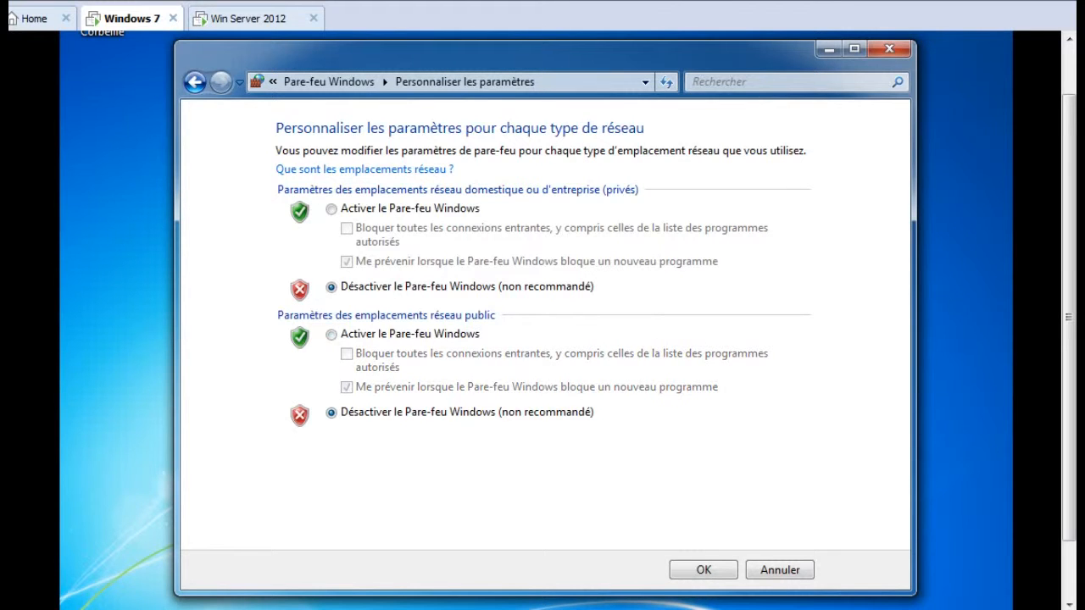
click(704, 569)
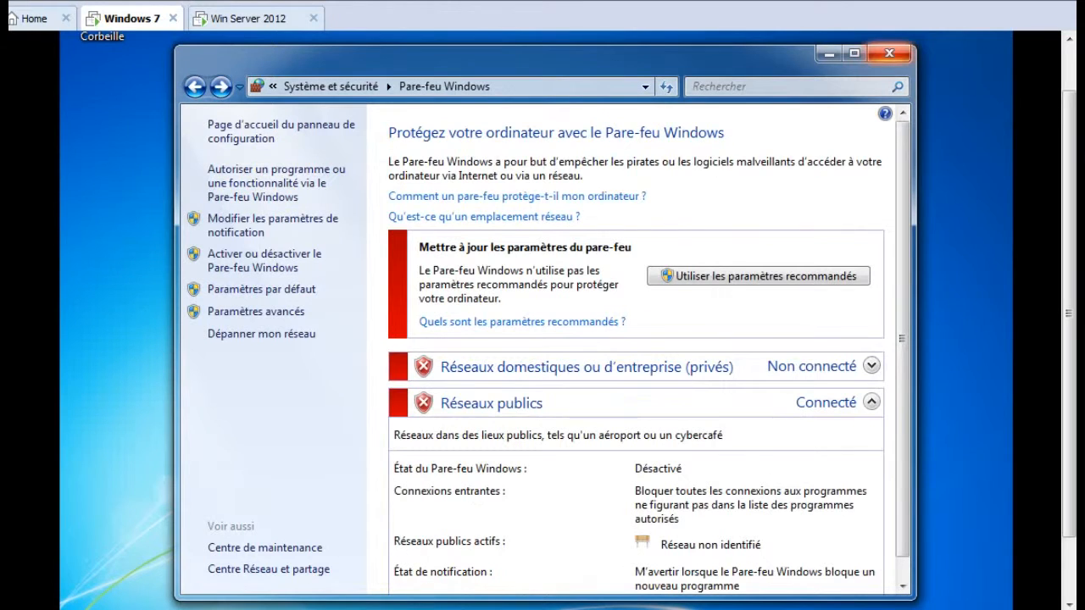
click(889, 53)
Test the client's connection to the server by running ping 192.168.4.10 in a command prompt.
drag(1068, 263, 1069, 324)
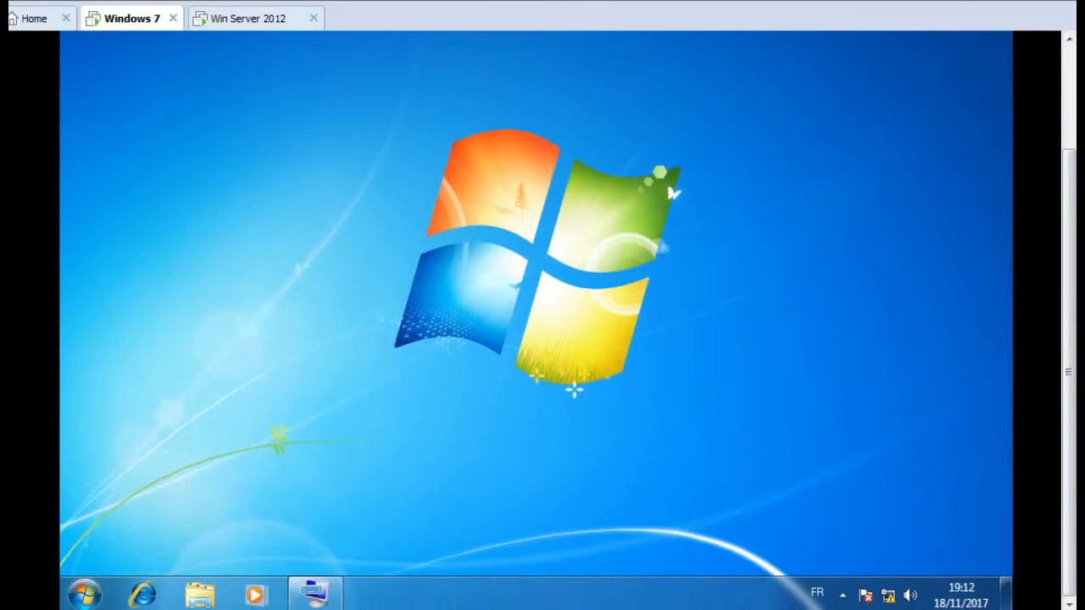
click(85, 595)
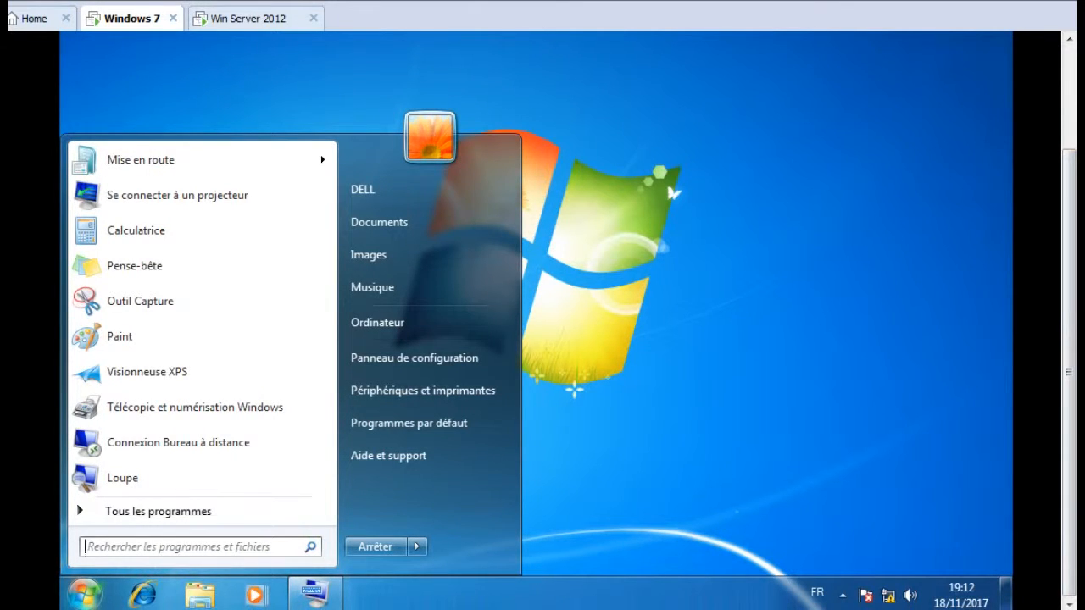
click(188, 548)
text(cmd)
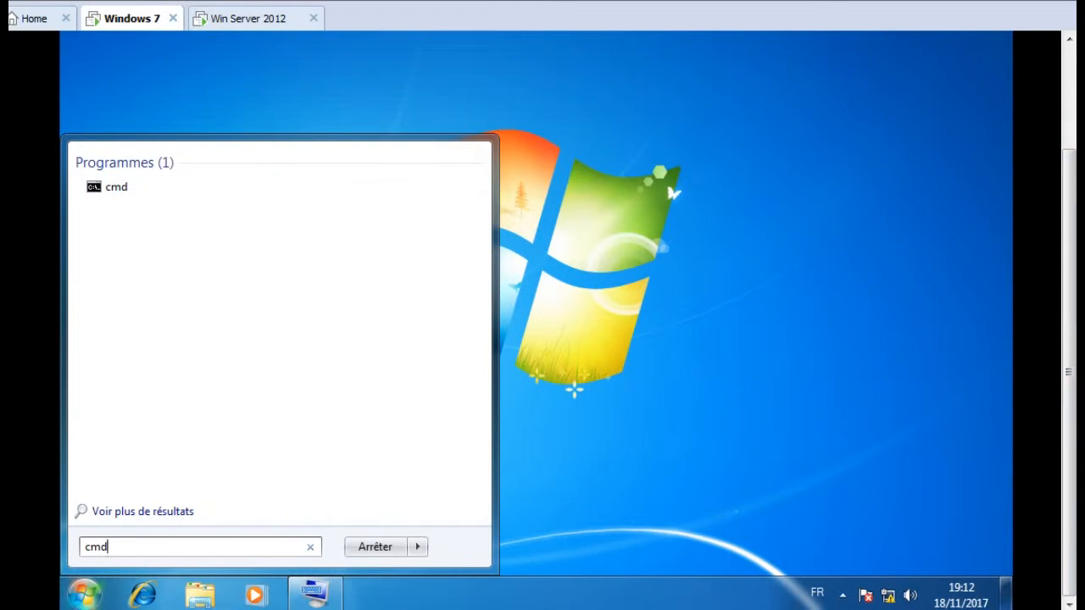
key(Return)
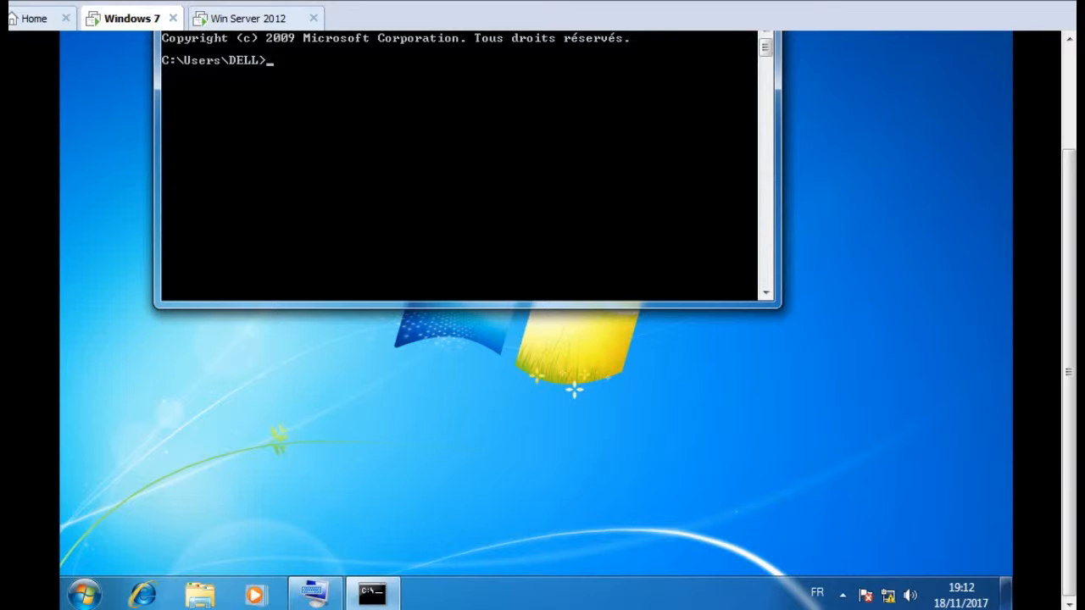
text(ping 192.168.4.10)
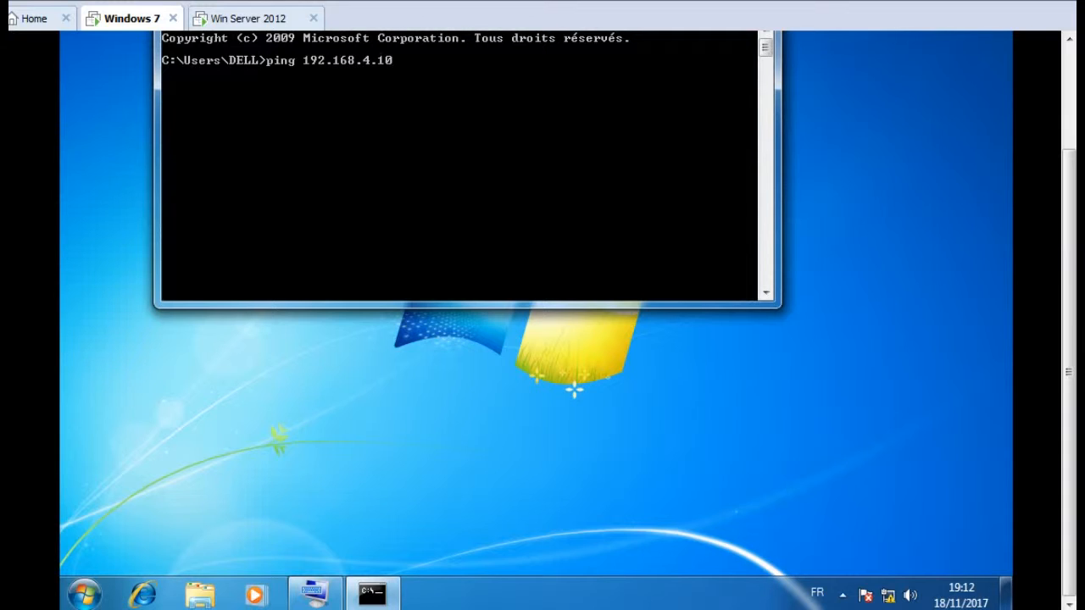
key(Return)
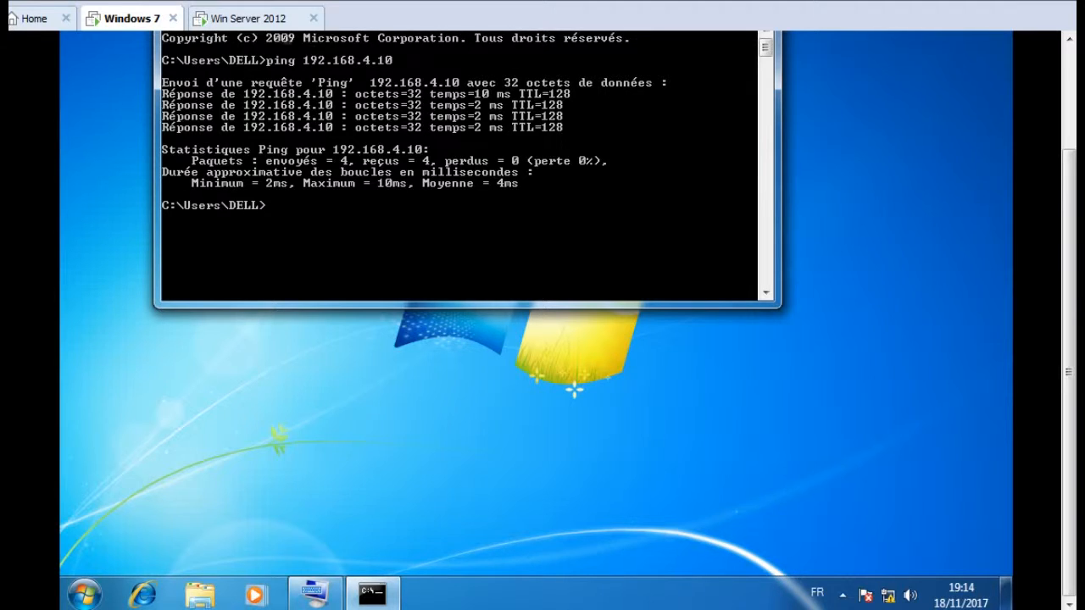
Switch to the Win Server 2012 machine, unlock it and sign in as Administrateur with the account password.
click(246, 19)
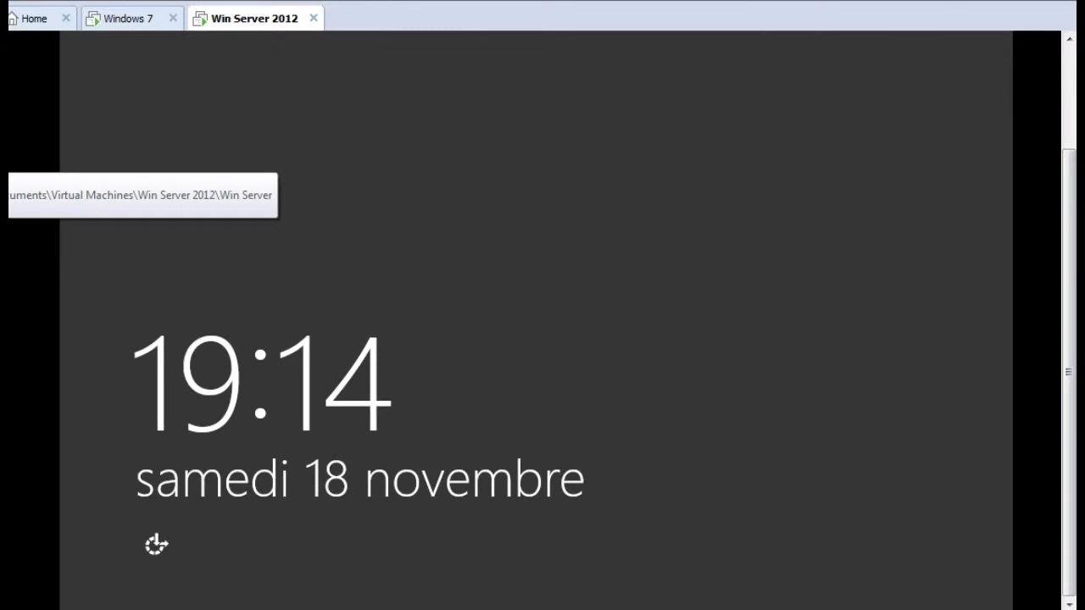
right_click(5, 142)
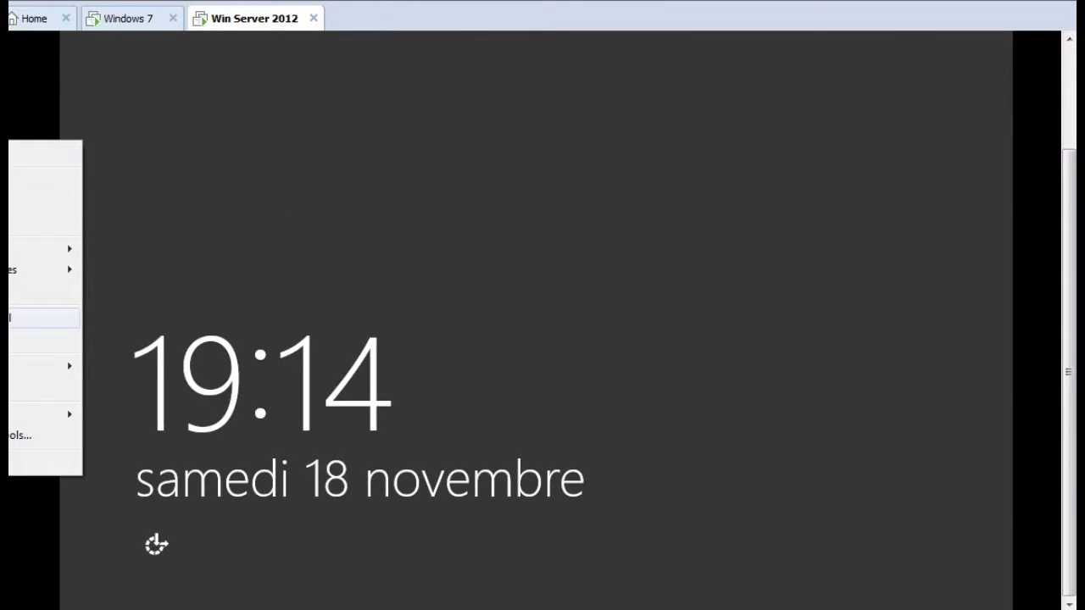
key(Return)
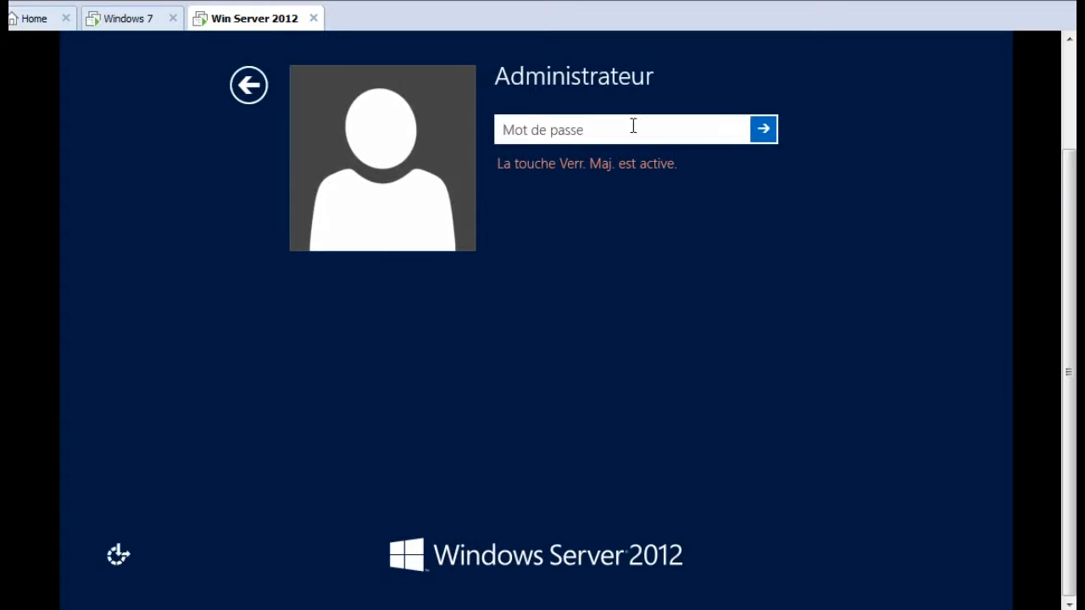
text(******)
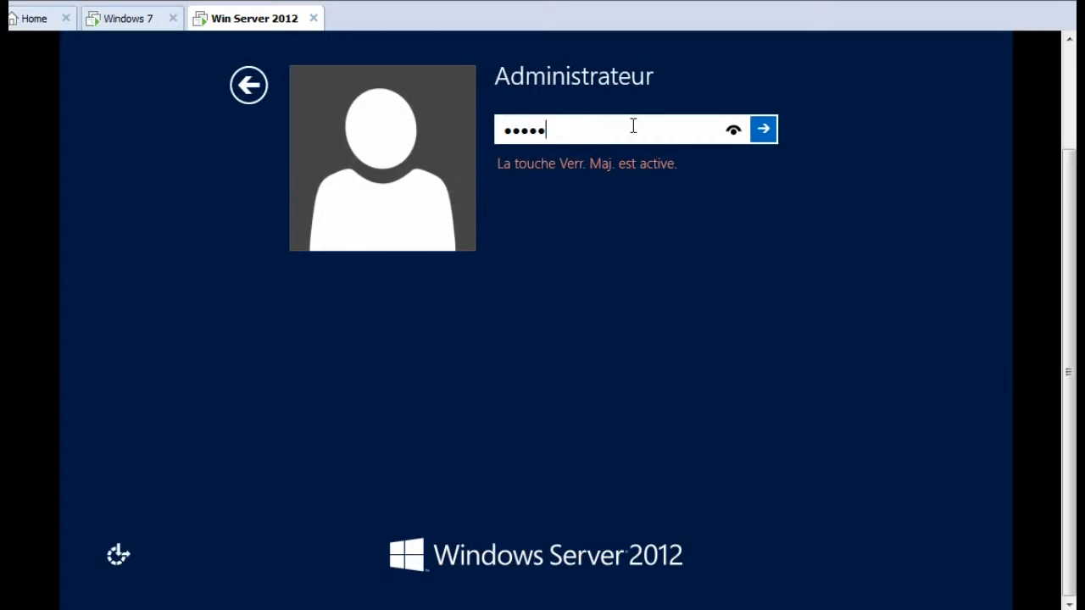
key(Return)
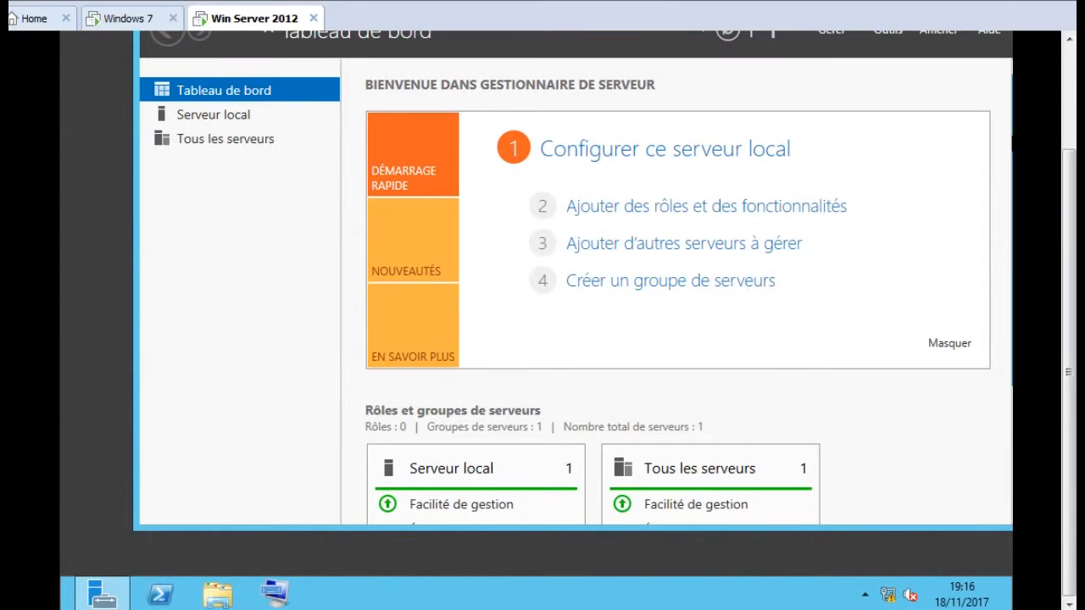
Test the server's connection to the client by running ping 192.168.4.157 in Windows PowerShell.
click(162, 594)
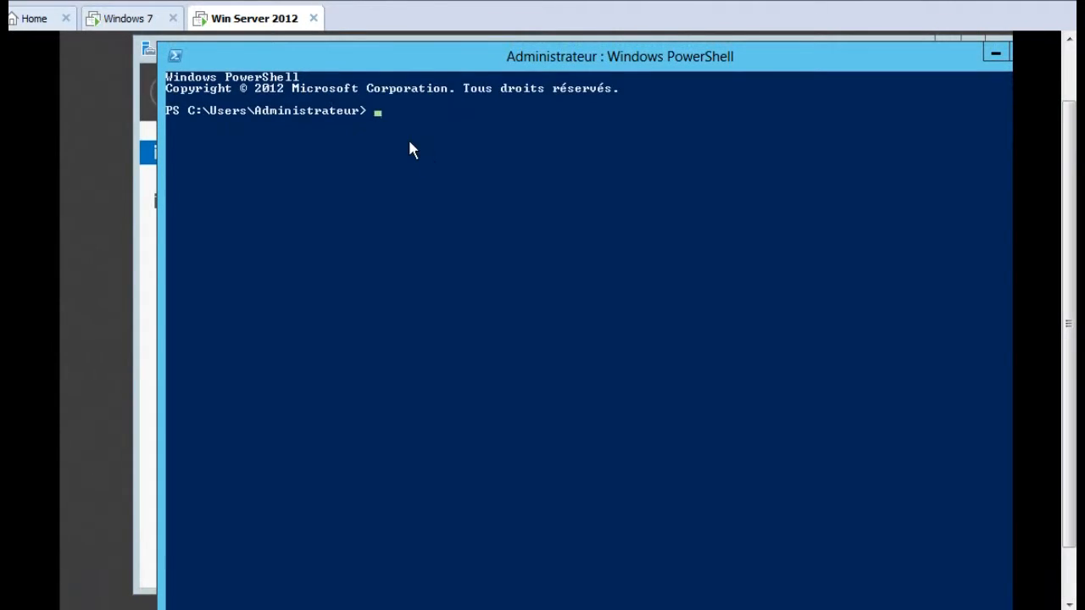
click(399, 116)
text(ping 192.168.4.157)
key(Return)
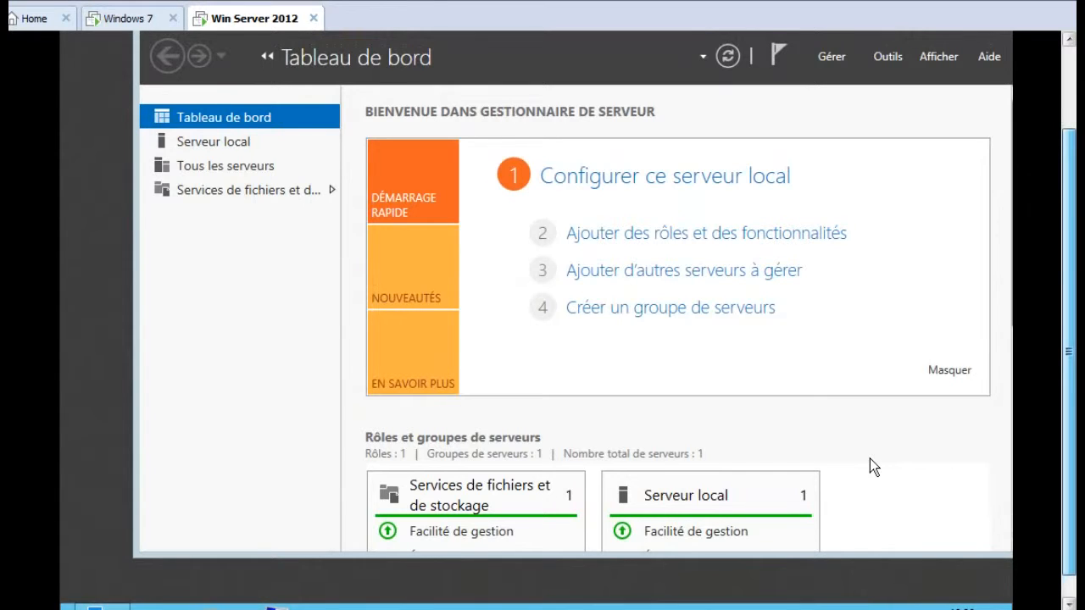
Start adding roles and features with a role-based installation on server DC1, continuing to the server role selection.
scroll(870, 459, up, 1)
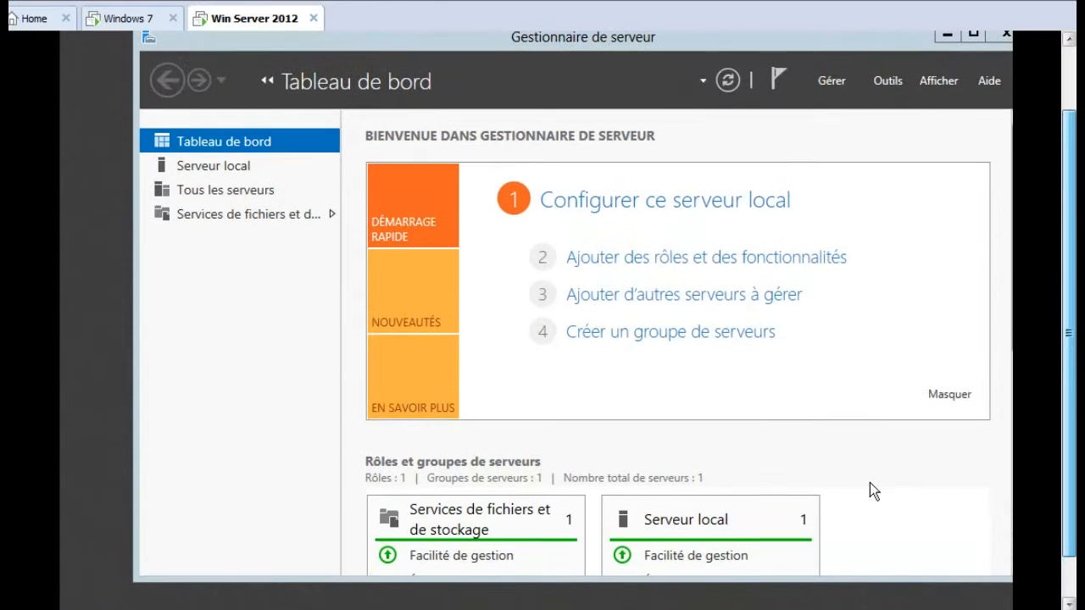
click(721, 264)
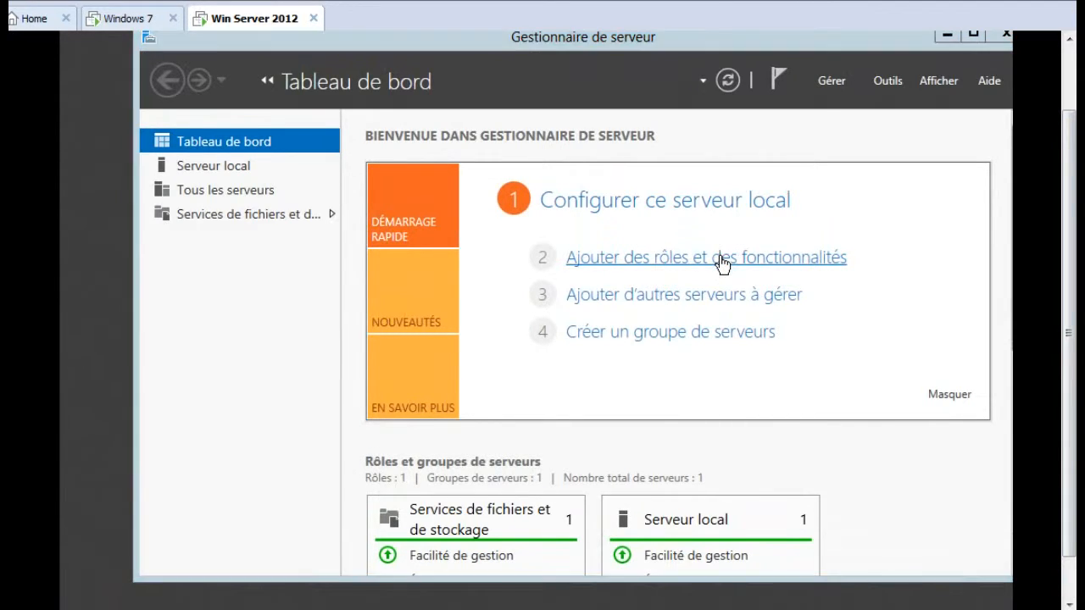
drag(1068, 326, 1069, 279)
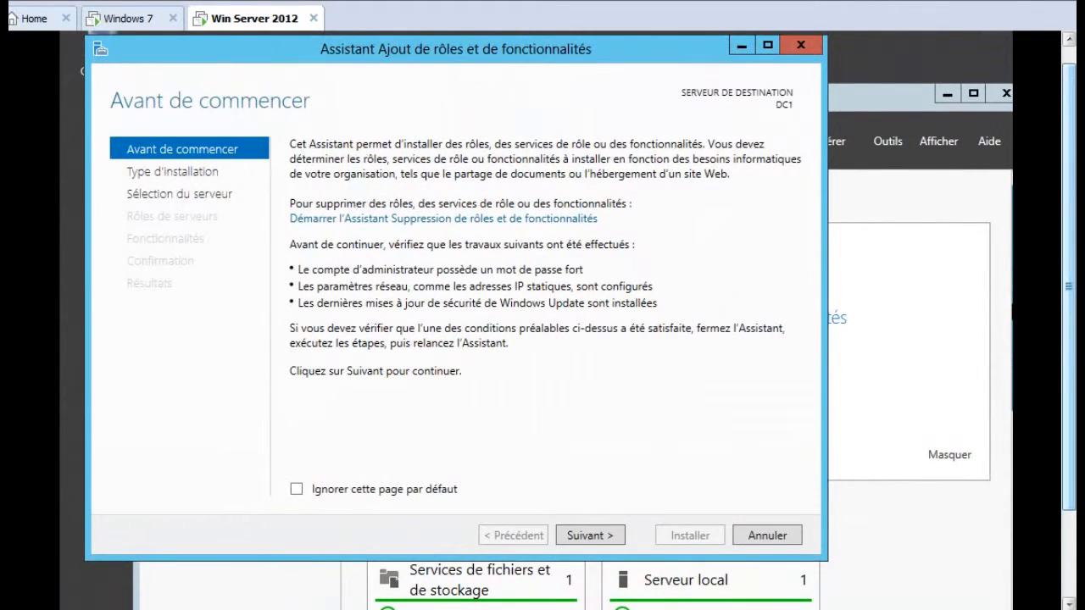
click(589, 537)
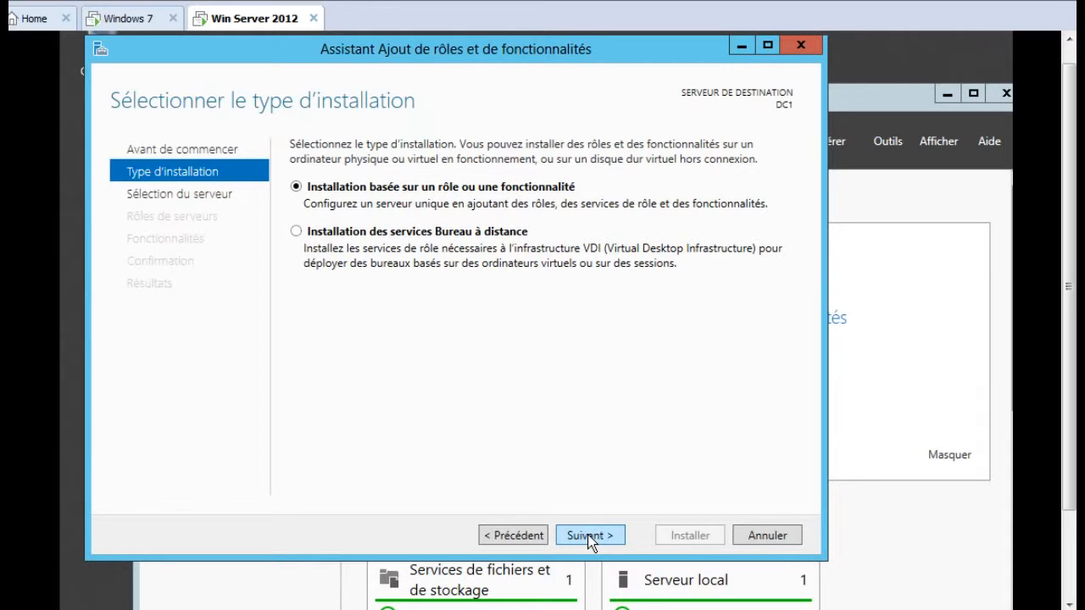
click(591, 535)
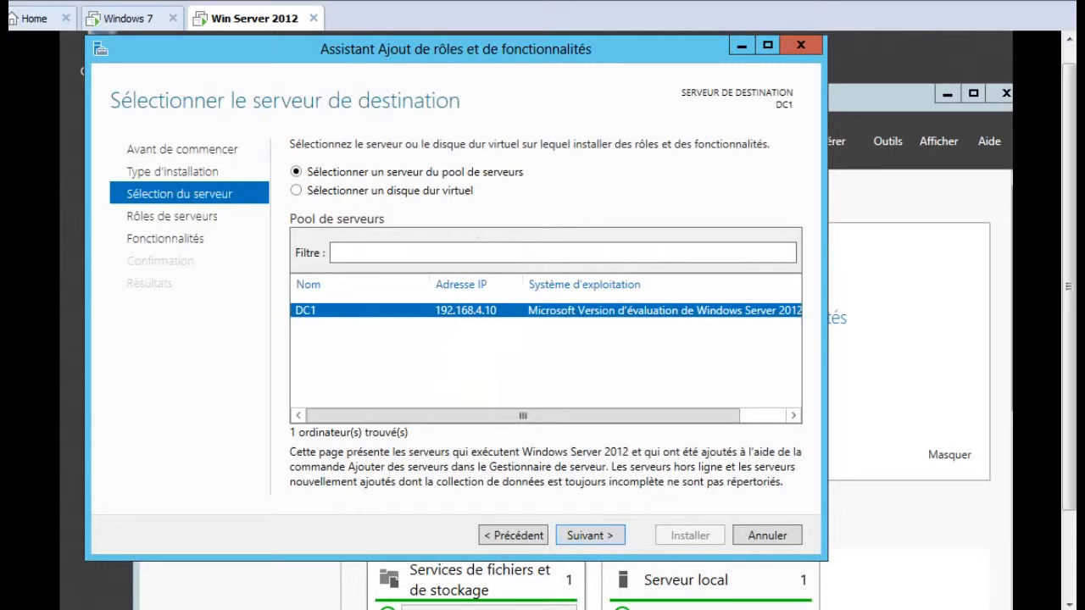
click(600, 537)
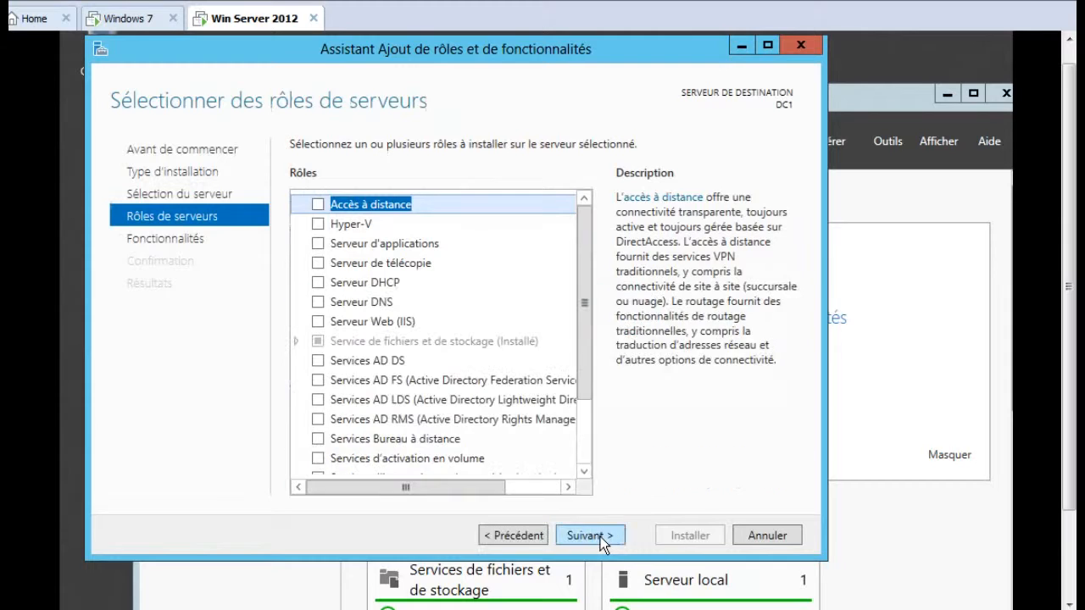
Select the Services AD DS role with its required features and management tools, adding no extra features, and continue to the installation confirmation.
click(574, 359)
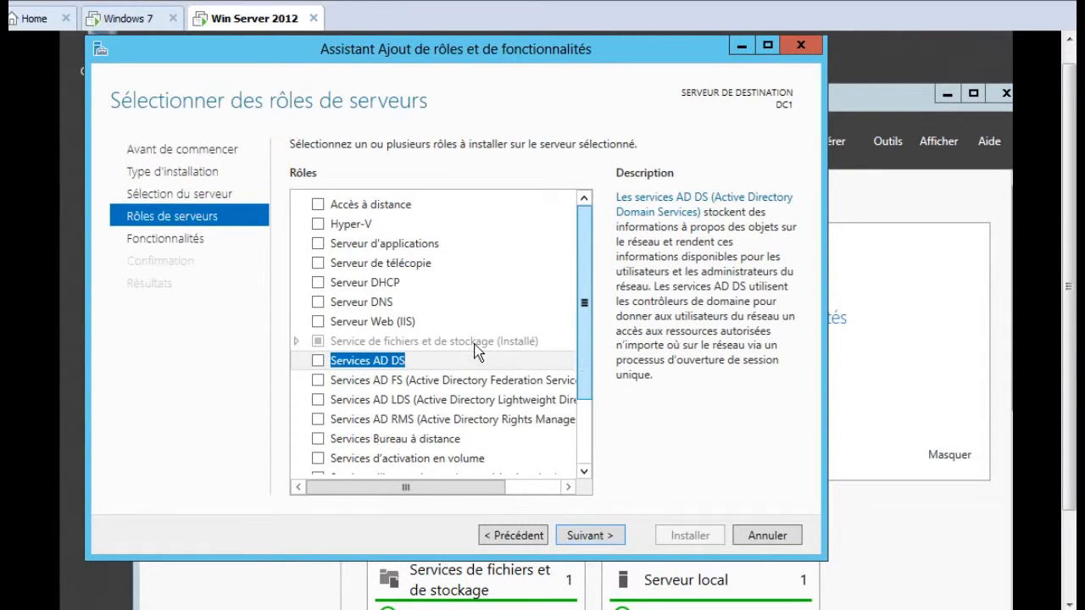
click(317, 362)
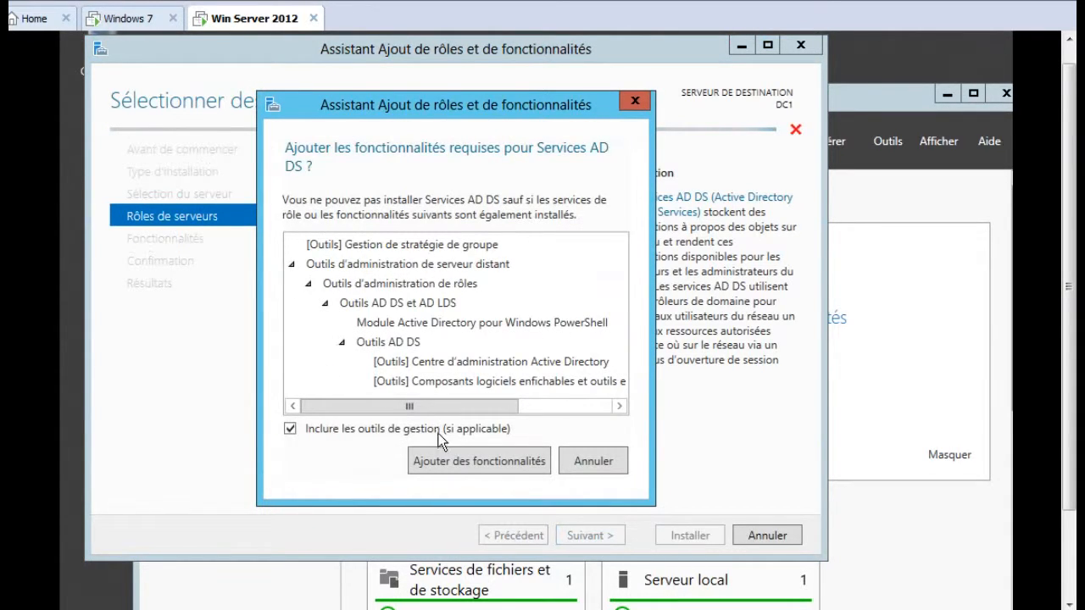
click(444, 460)
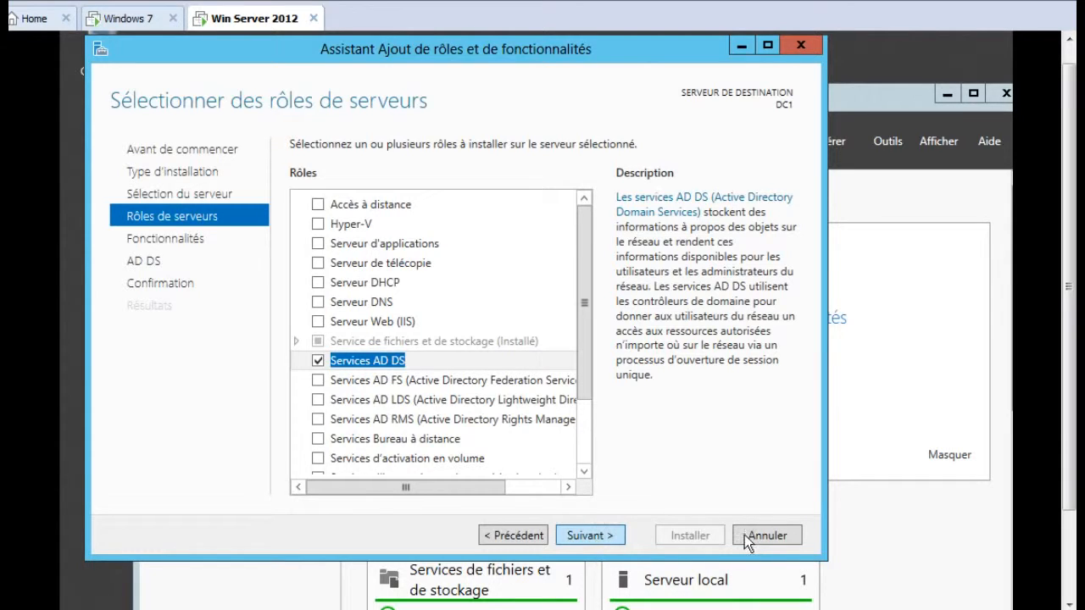
click(584, 535)
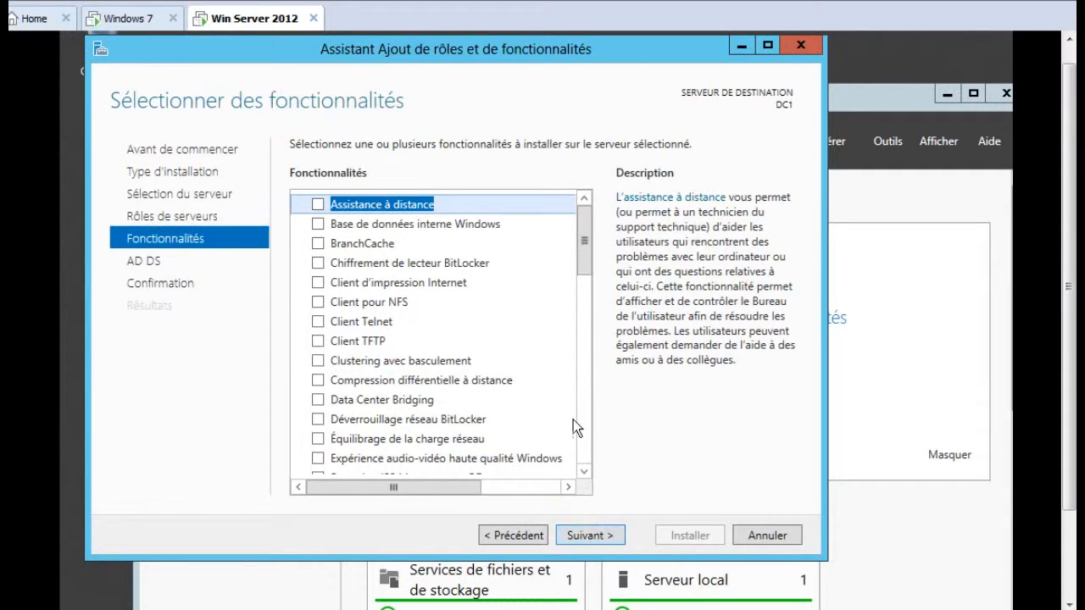
click(596, 534)
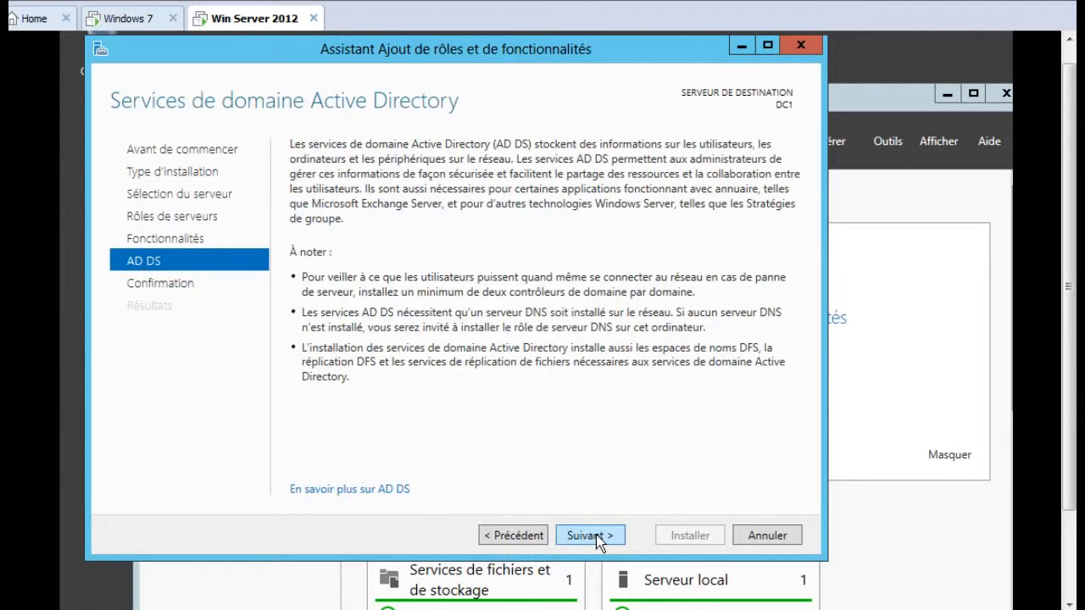
click(596, 535)
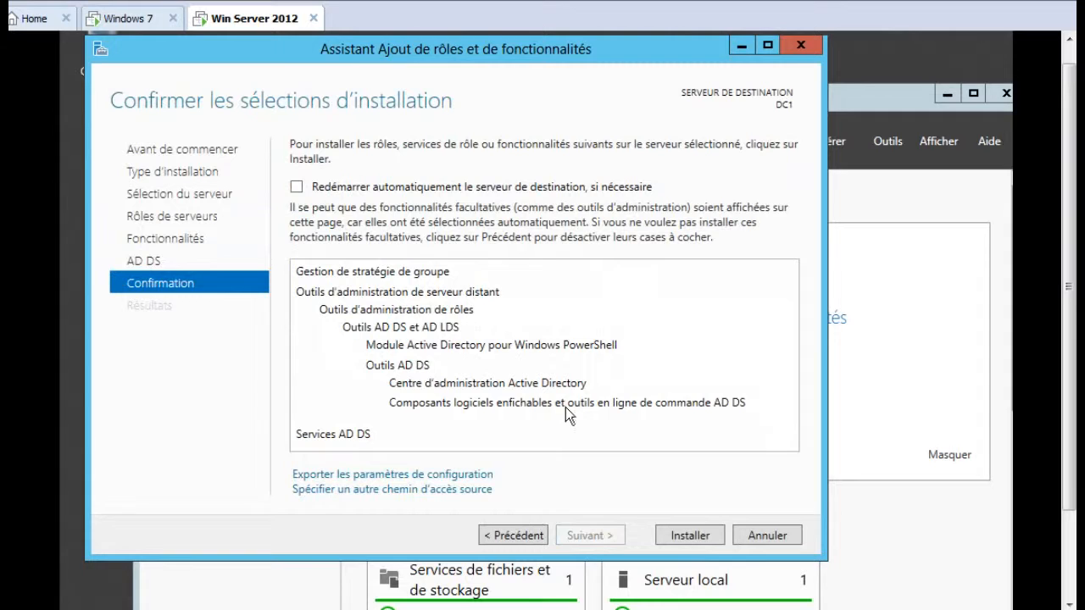
Allow the destination server to restart automatically if necessary and install the AD DS role.
click(297, 187)
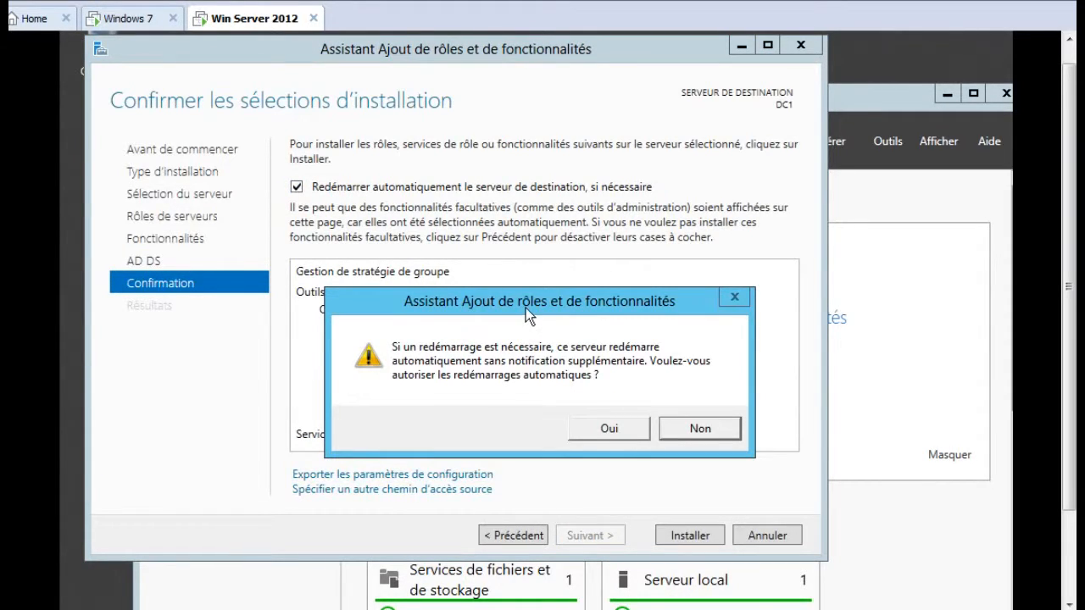
click(602, 426)
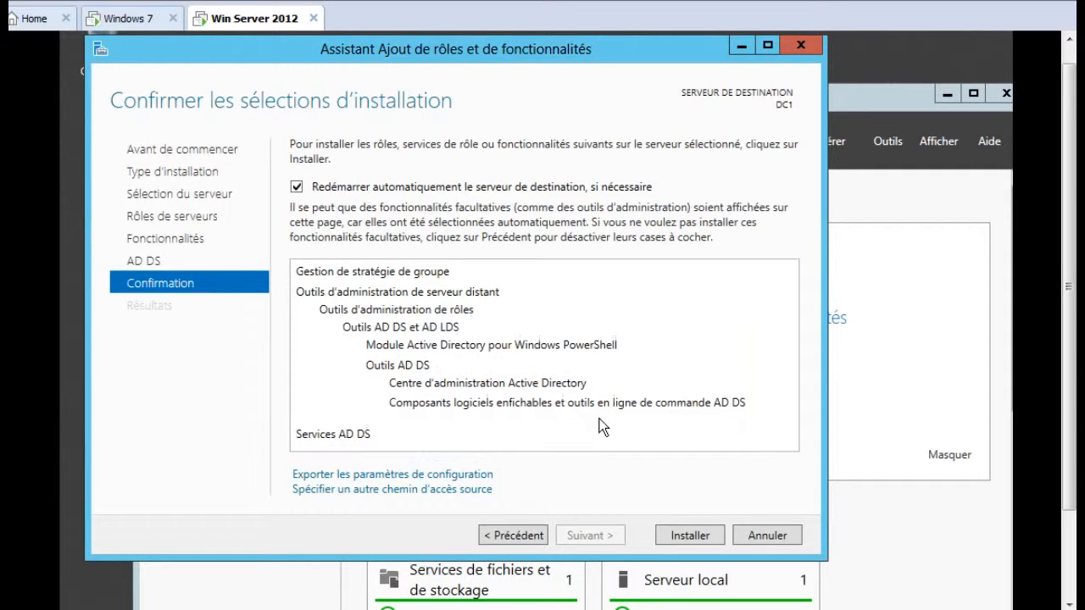
click(688, 535)
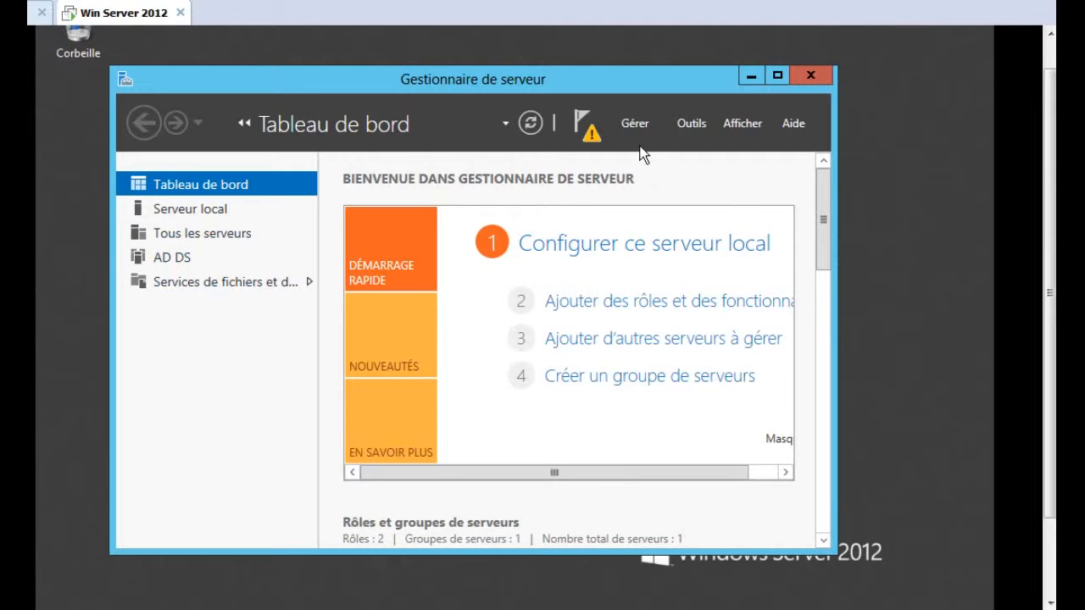
Start promoting the server to a domain controller, adding a new forest with the root domain name ENSAT.loc.
click(594, 134)
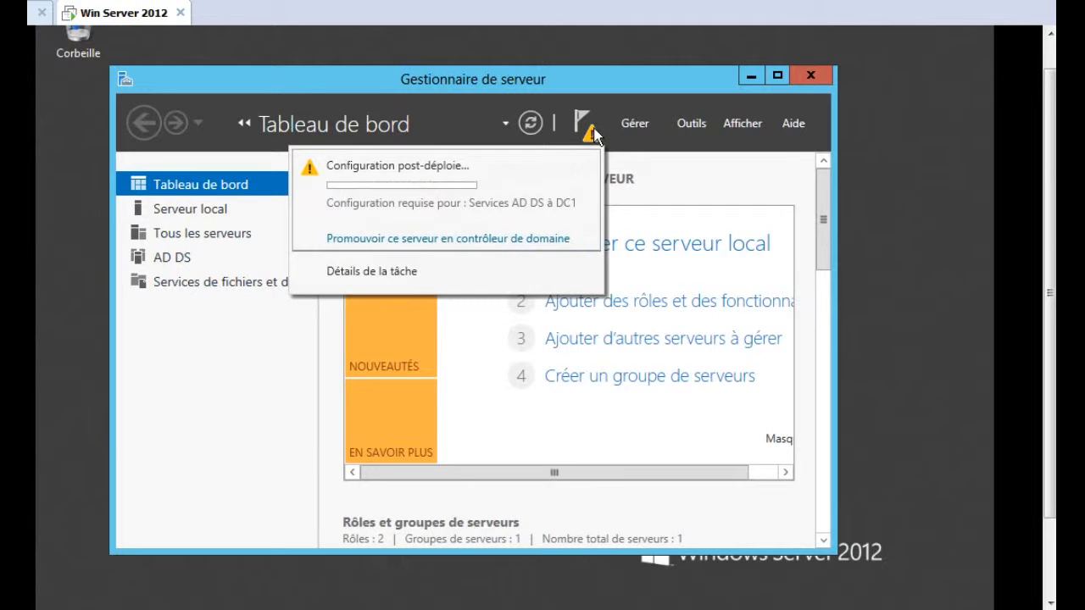
click(532, 240)
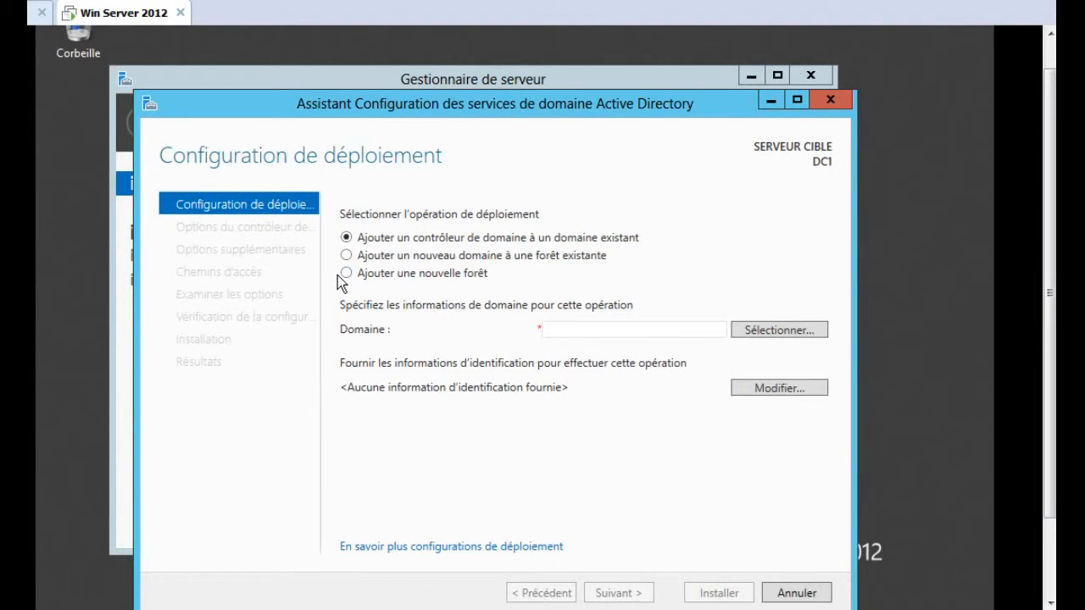
click(347, 274)
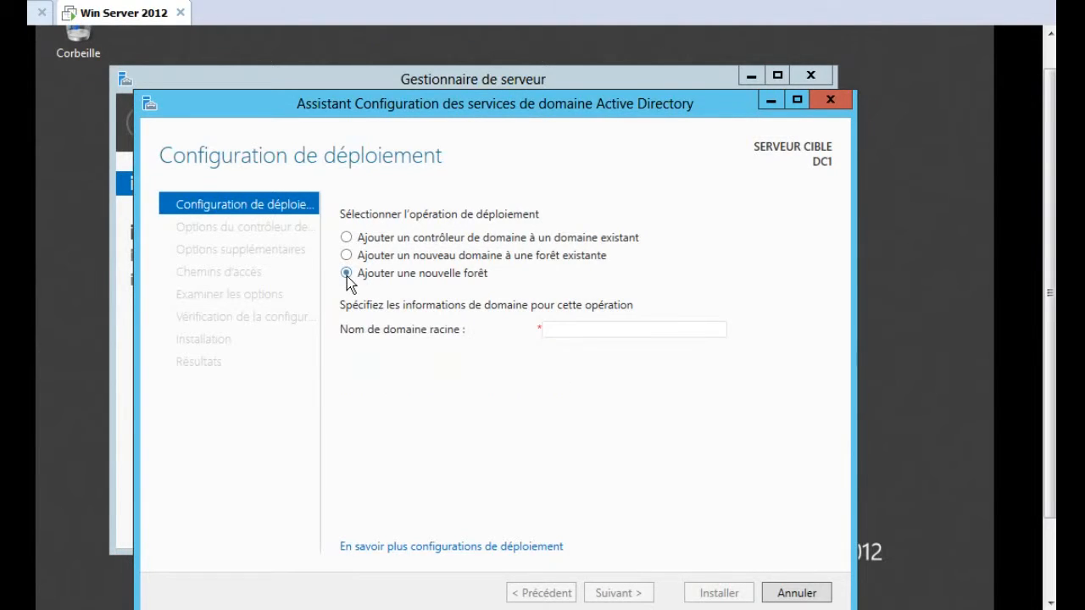
click(574, 329)
text(E)
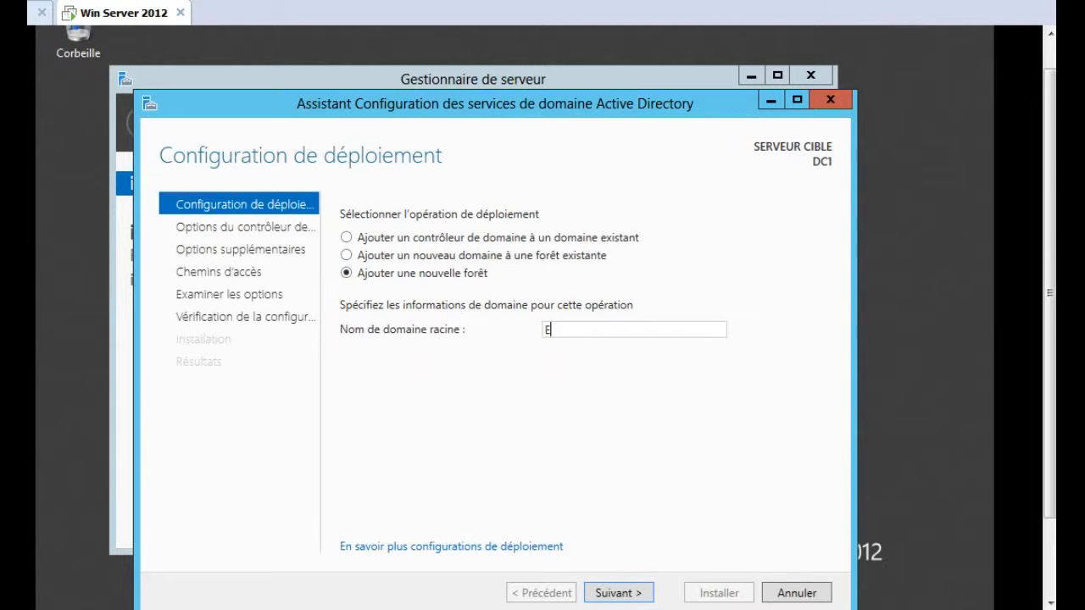
text(NSAT.loc)
click(618, 594)
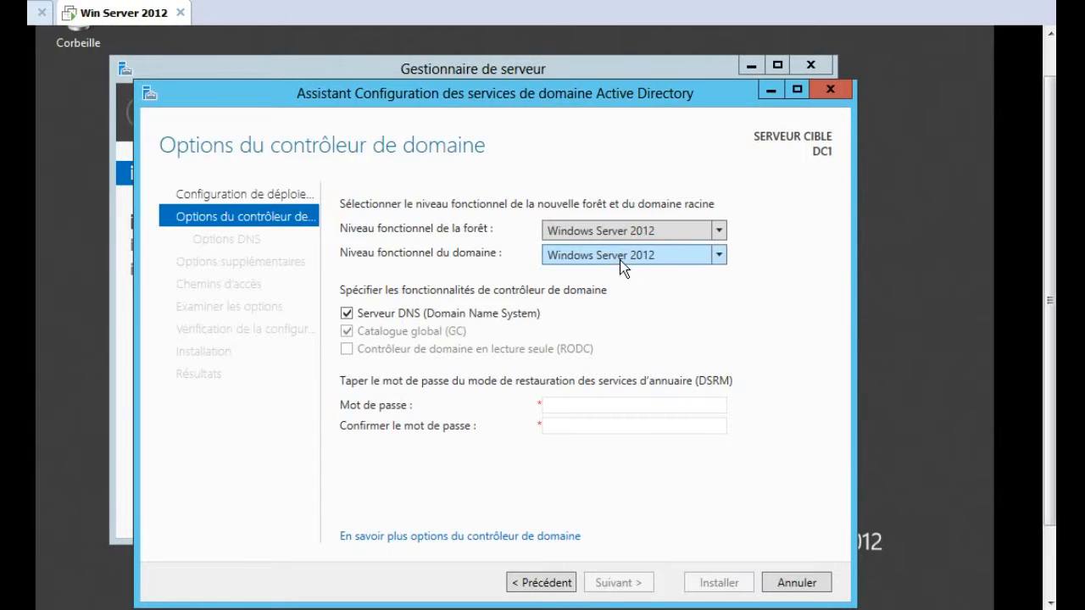
Enter and confirm the directory services restore mode (DSRM) password, keeping the Windows Server 2012 functional levels and DNS server option.
click(616, 404)
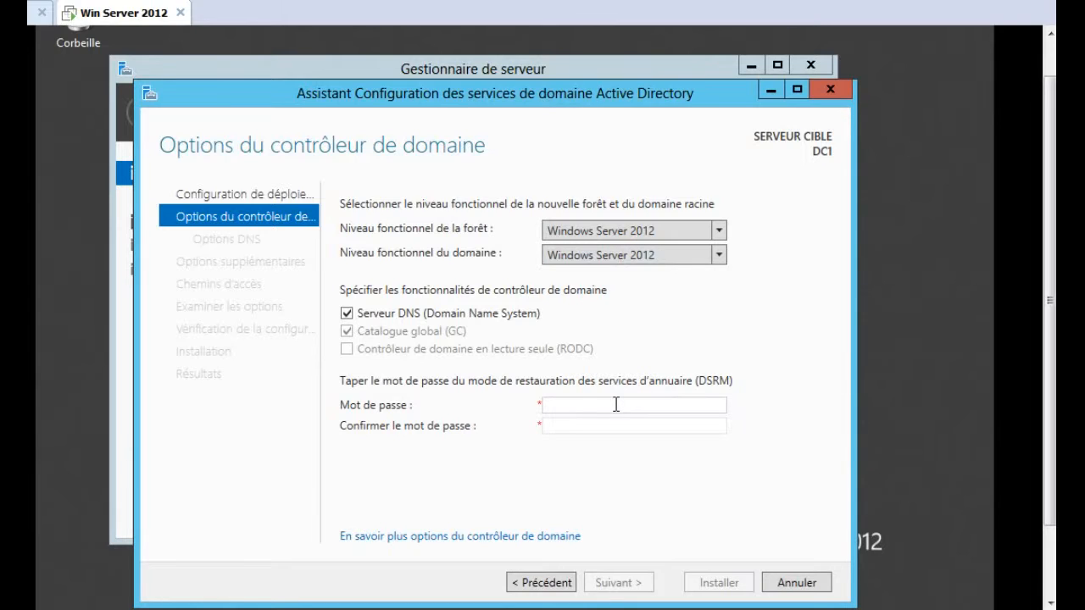
text(••••••••)
click(686, 427)
text(••••••)
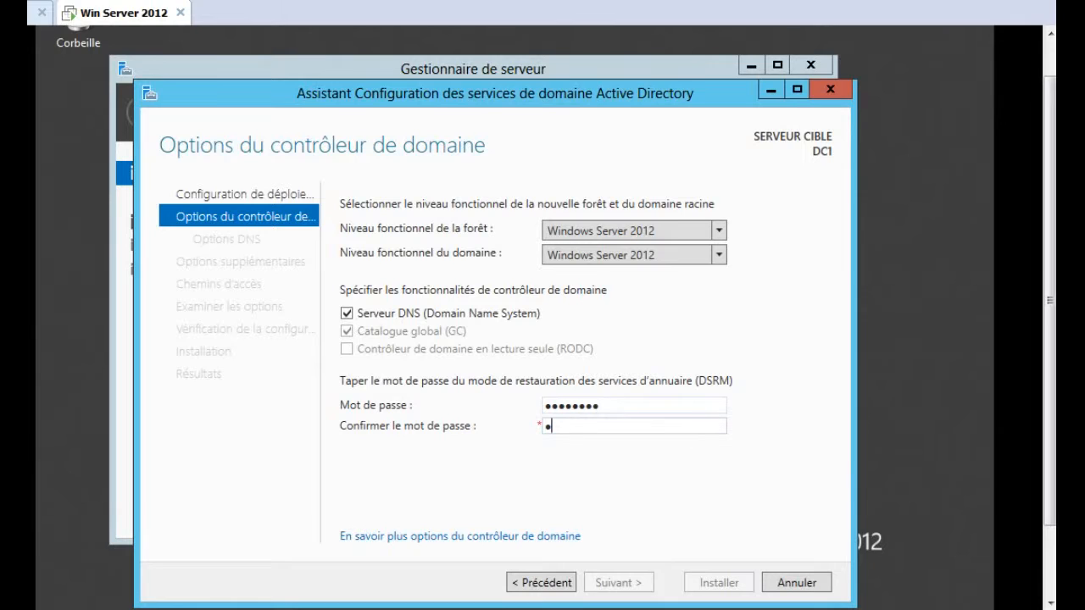
text(••)
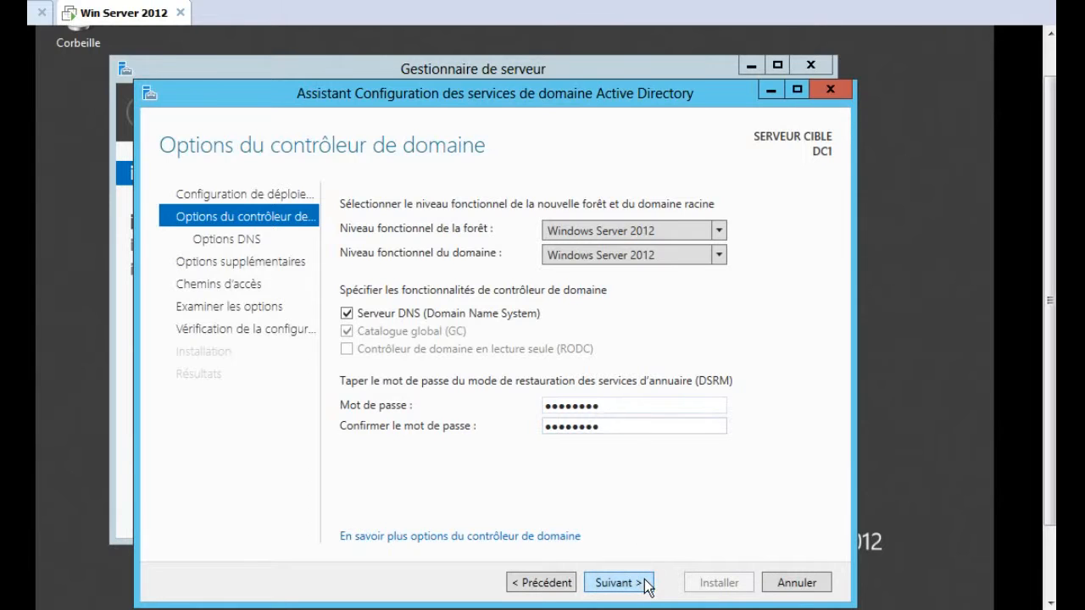
click(647, 583)
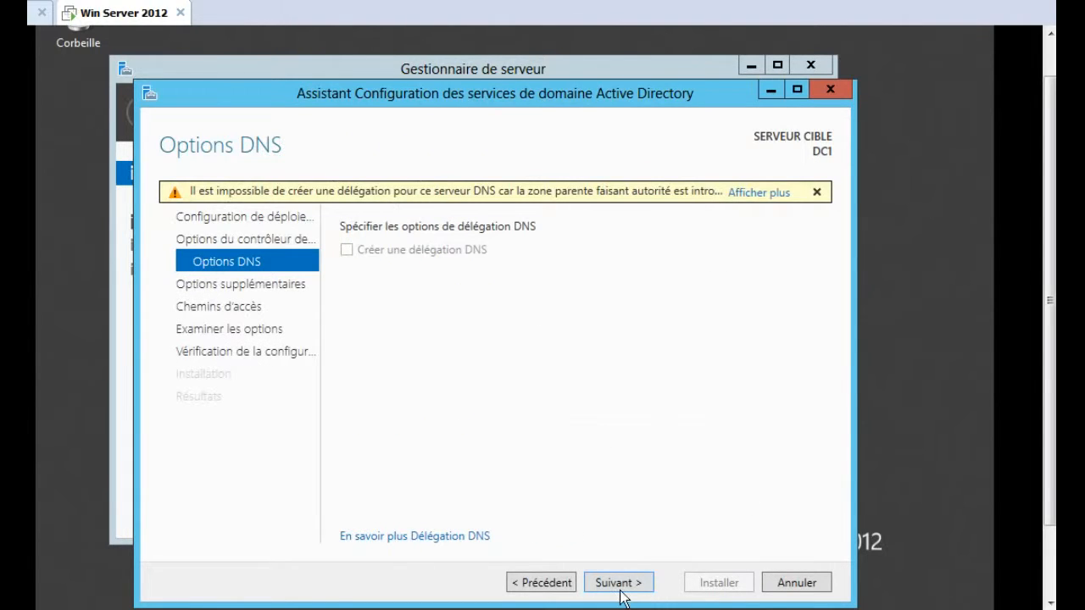
Accept the default DNS options, NetBIOS name ENSAT and AD DS folder paths, review the selections and install the domain controller.
click(618, 585)
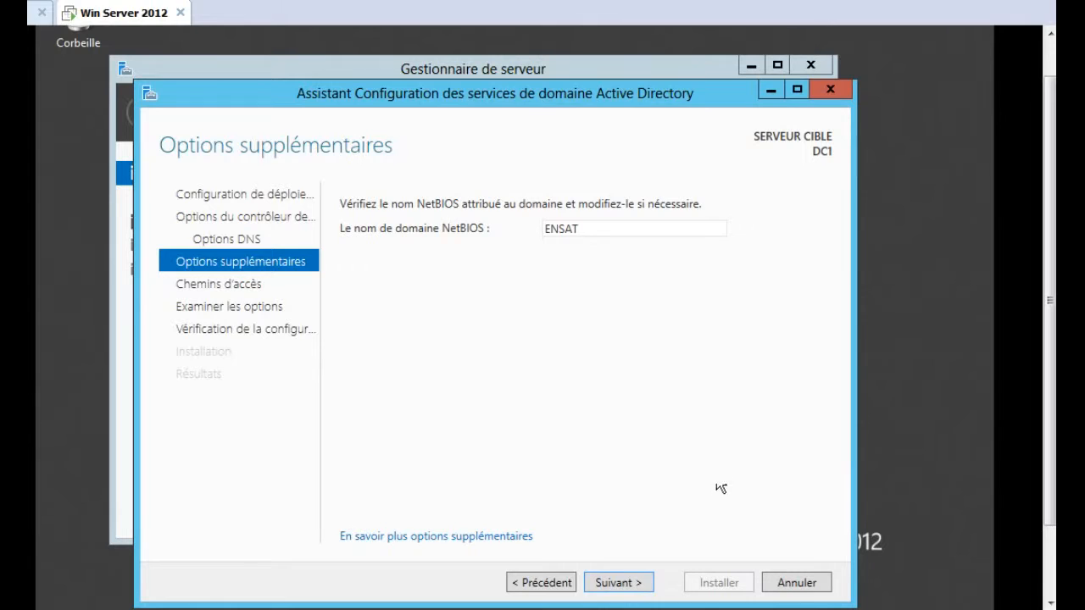
click(611, 585)
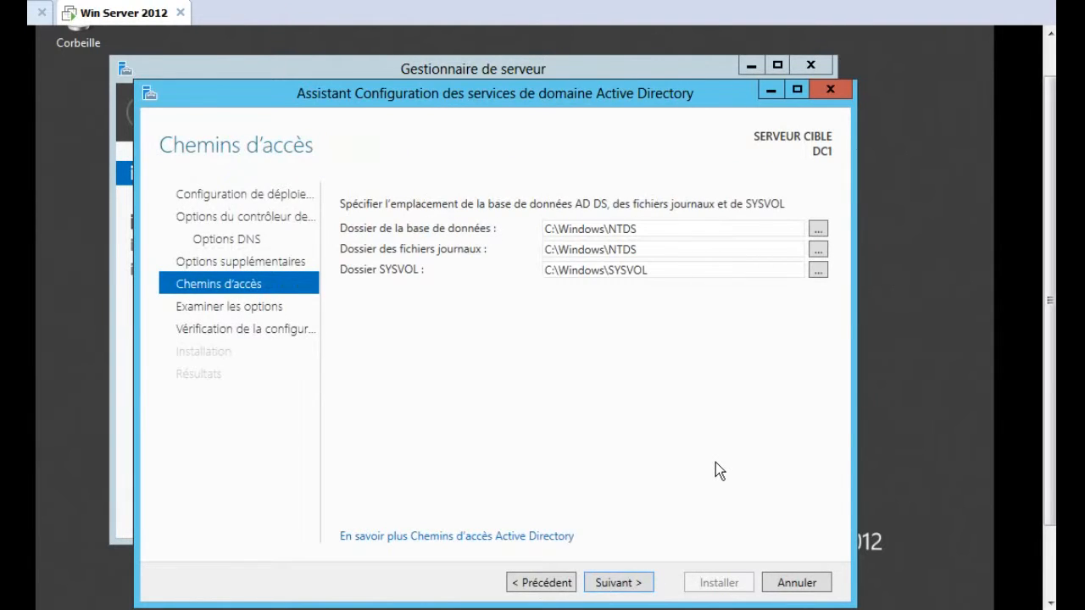
click(638, 583)
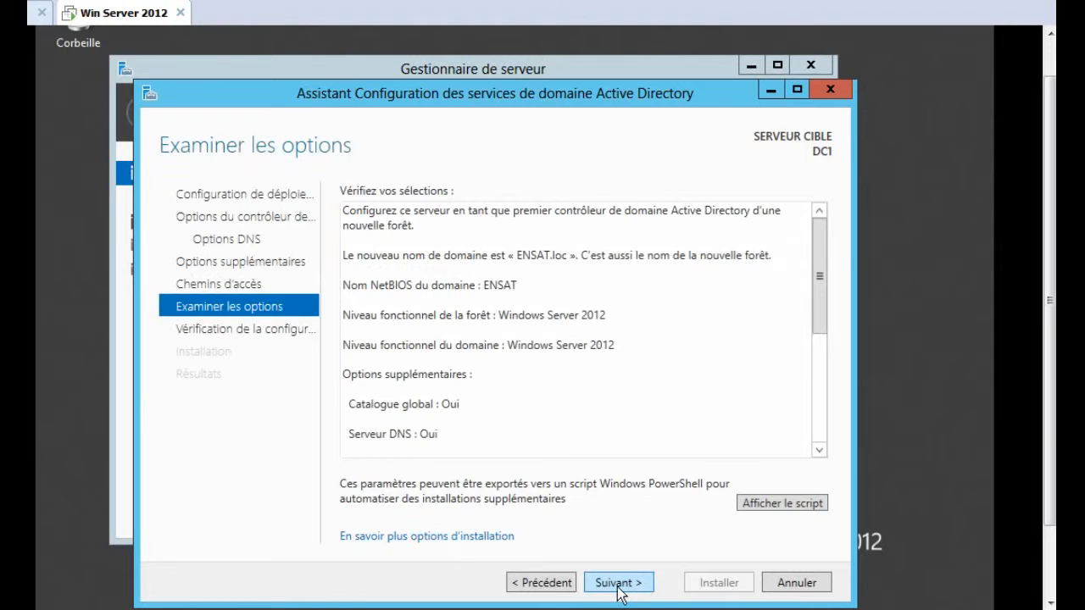
click(617, 583)
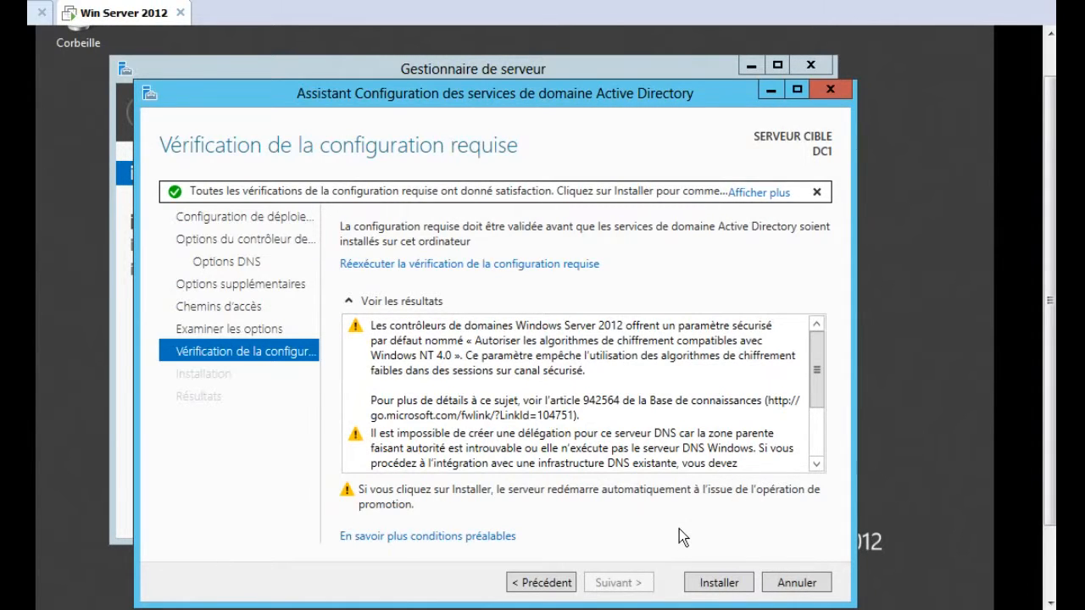
click(719, 583)
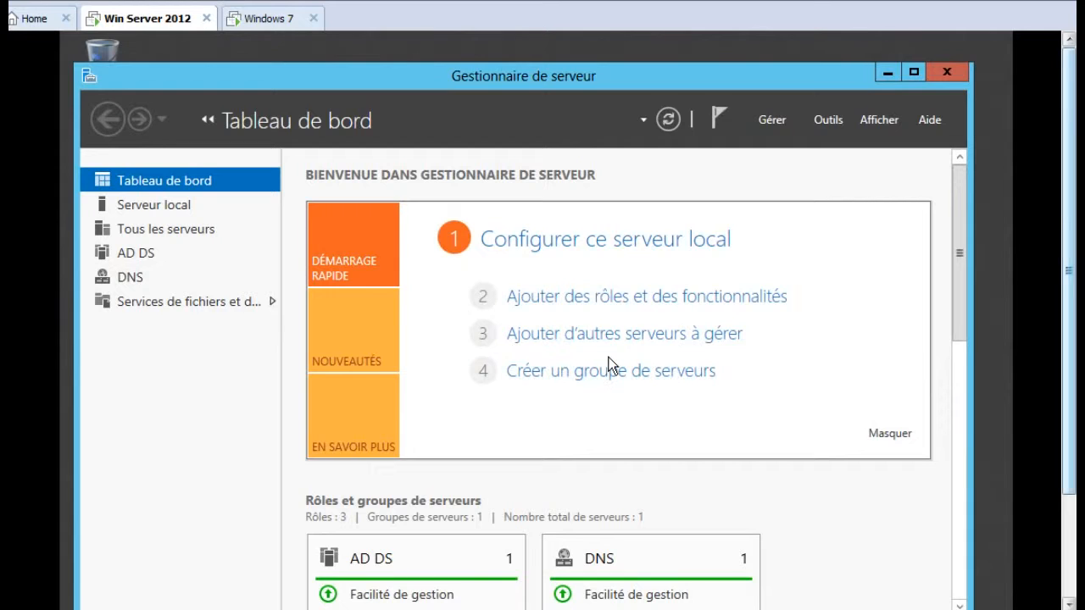
Open the server's administrative tools folder (Outils d'administration) from the Start screen.
scroll(610, 364, down, 3)
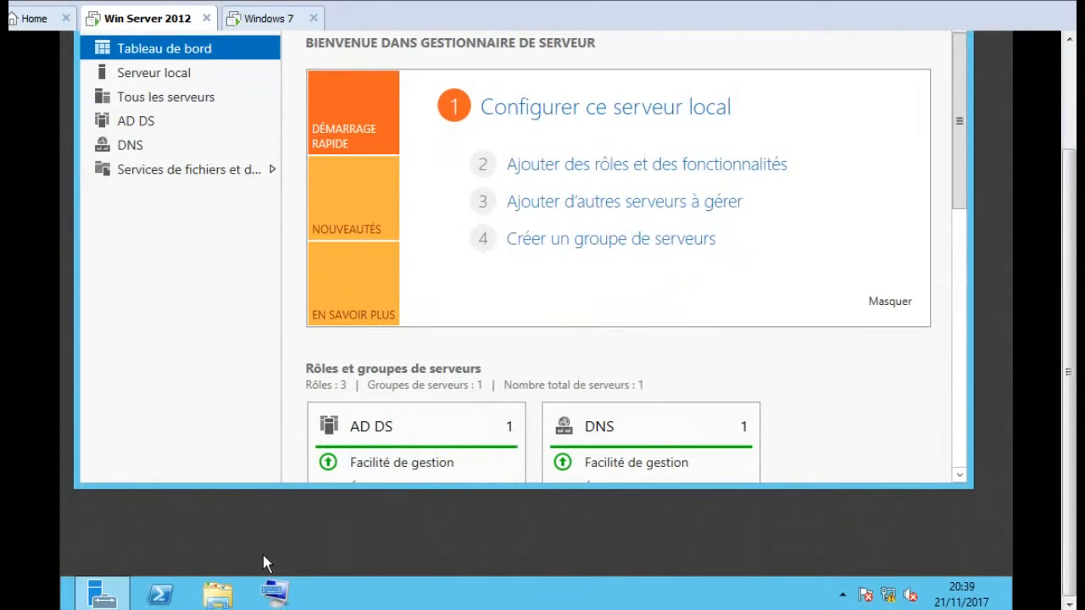
mouse_move(65, 609)
click(83, 585)
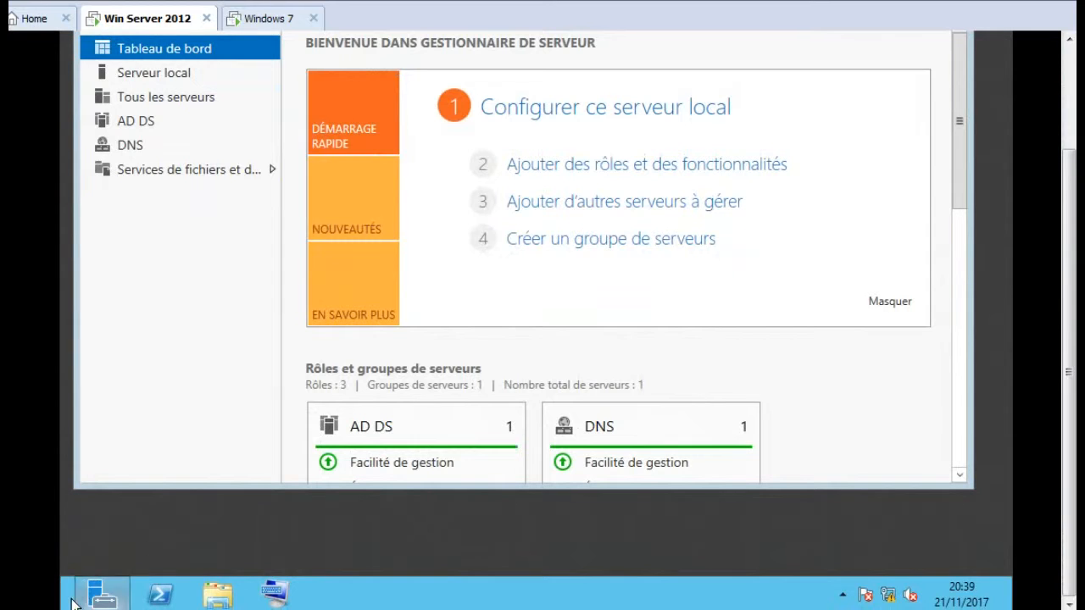
click(73, 593)
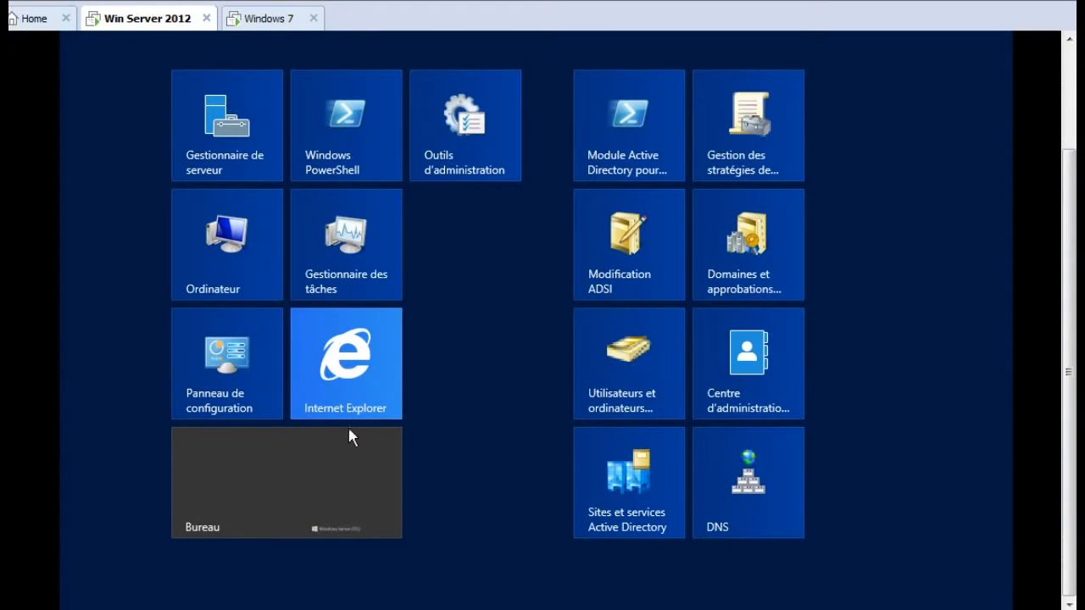
click(446, 164)
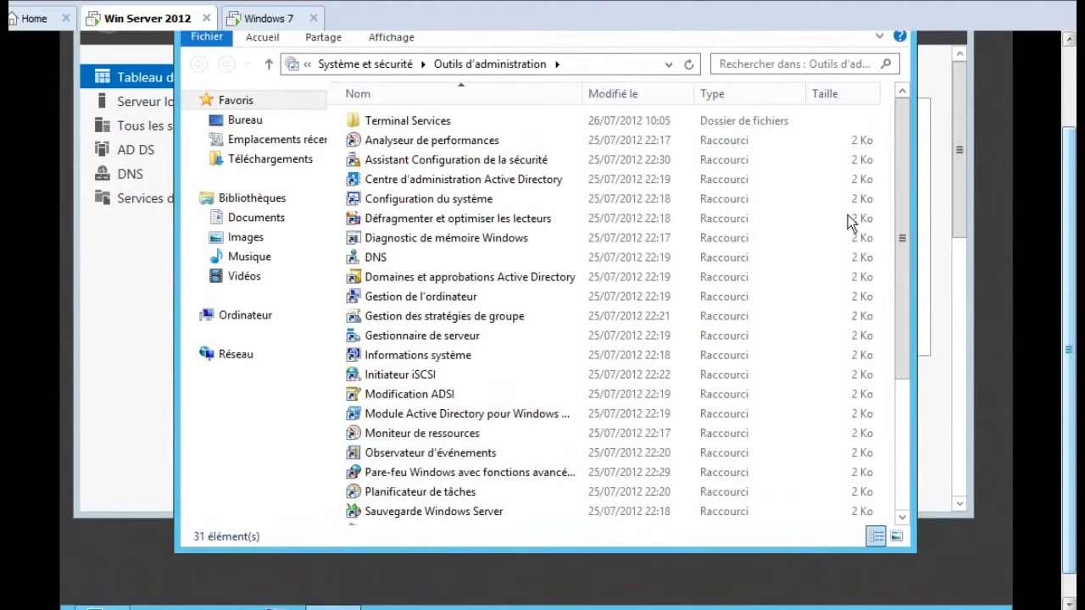
Examine the records of the ENSAT.loc forward lookup zone in the DNS manager, then close the manager.
click(557, 254)
double_click(556, 257)
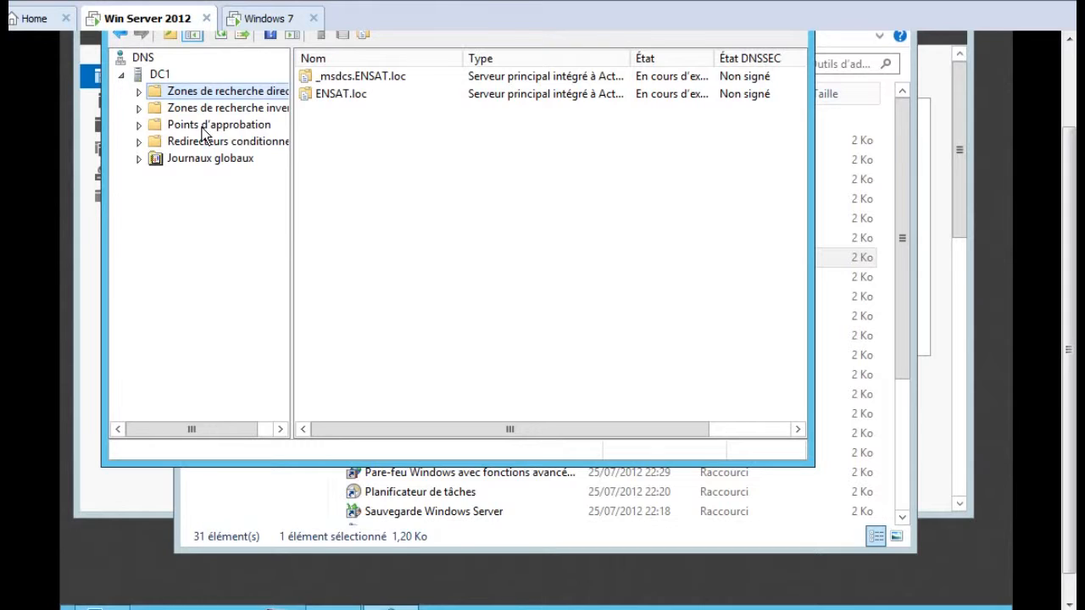
double_click(334, 96)
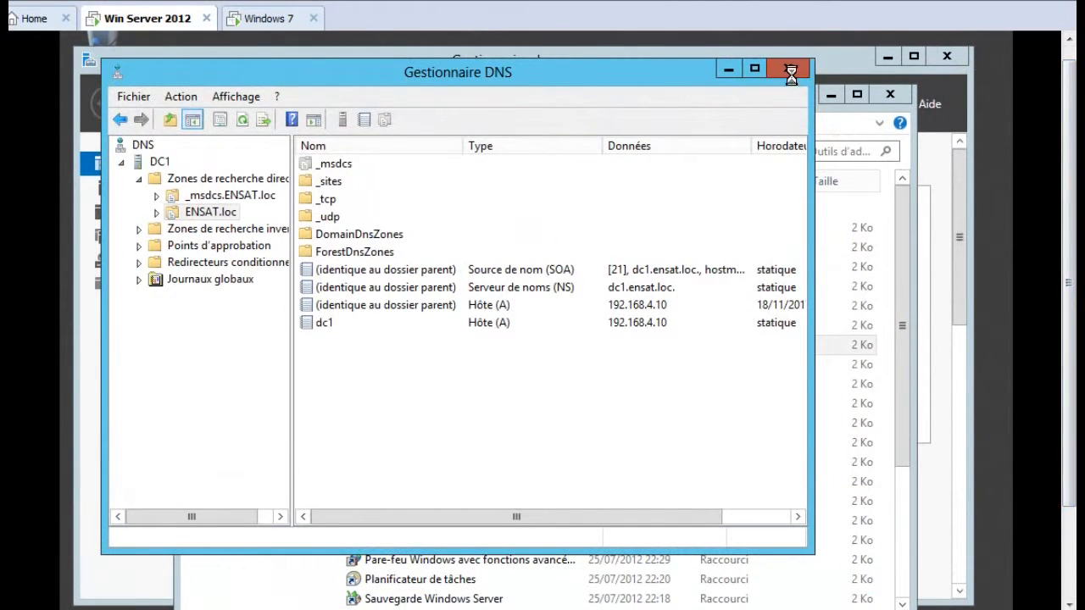
click(788, 69)
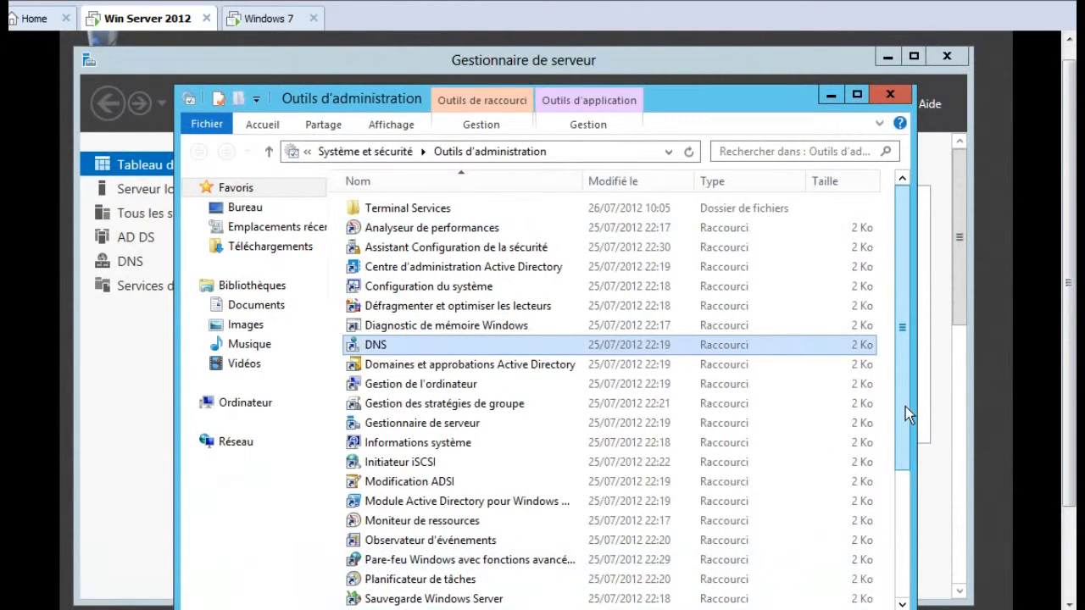
Open Active Directory Users and Computers and create the organizational unit GINF2 in the ENSAT.loc domain, protected against accidental deletion.
drag(905, 406, 901, 558)
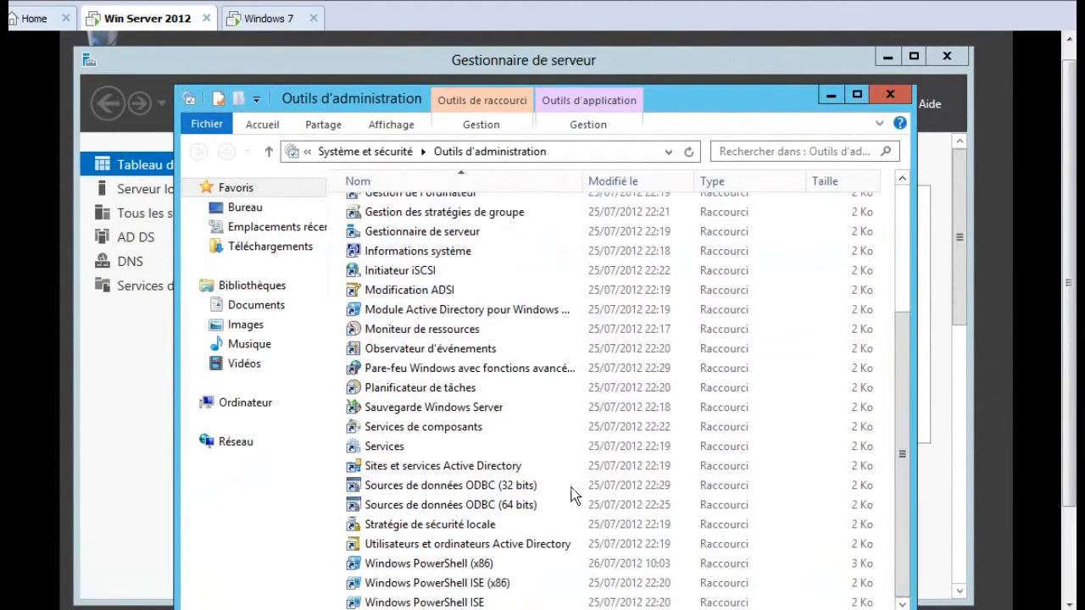
double_click(527, 550)
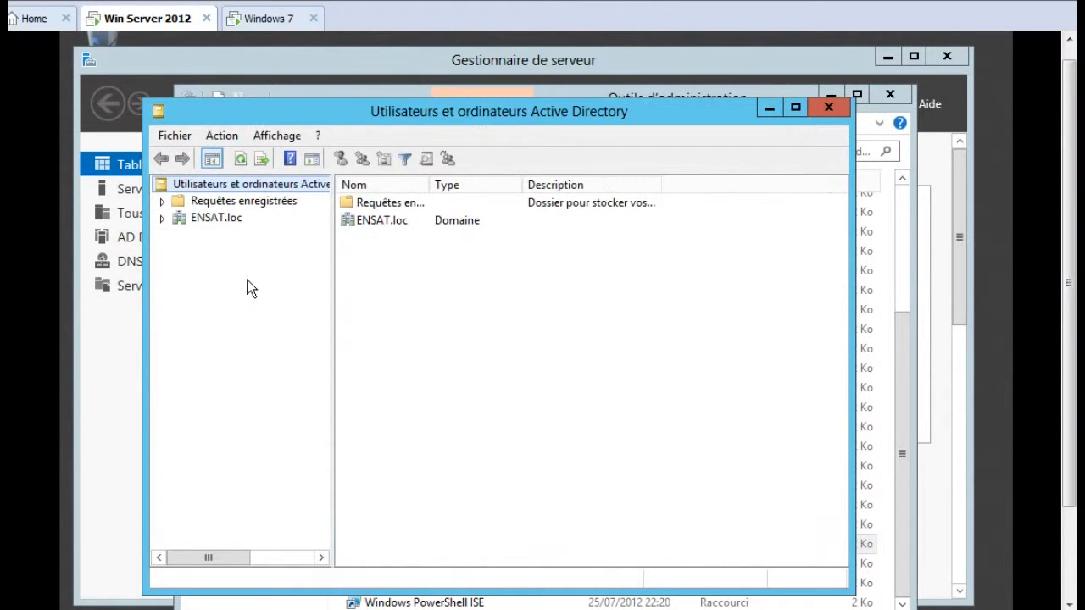
click(218, 221)
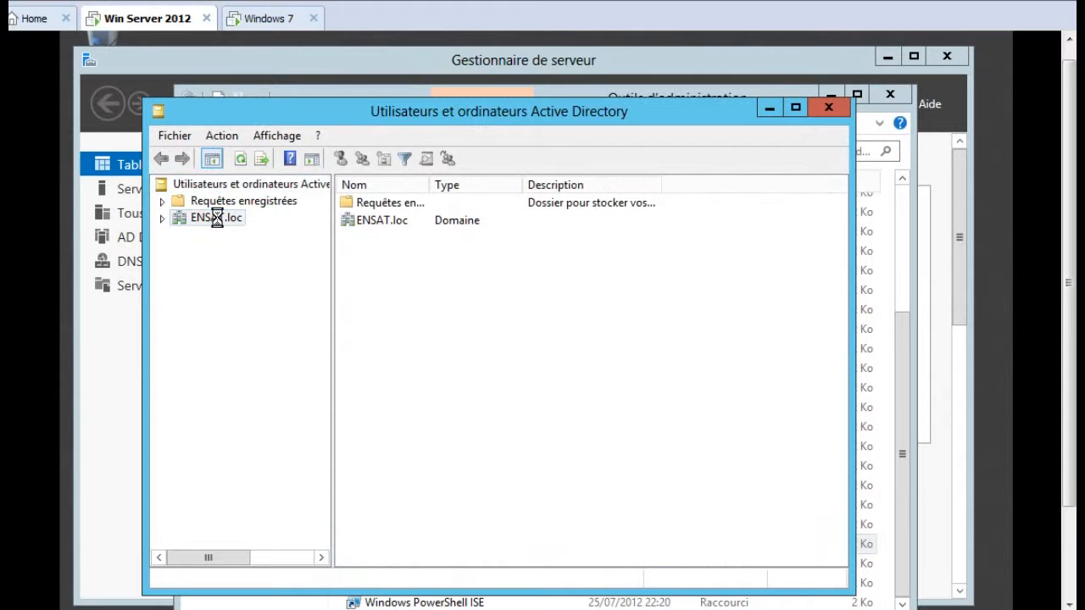
right_click(217, 220)
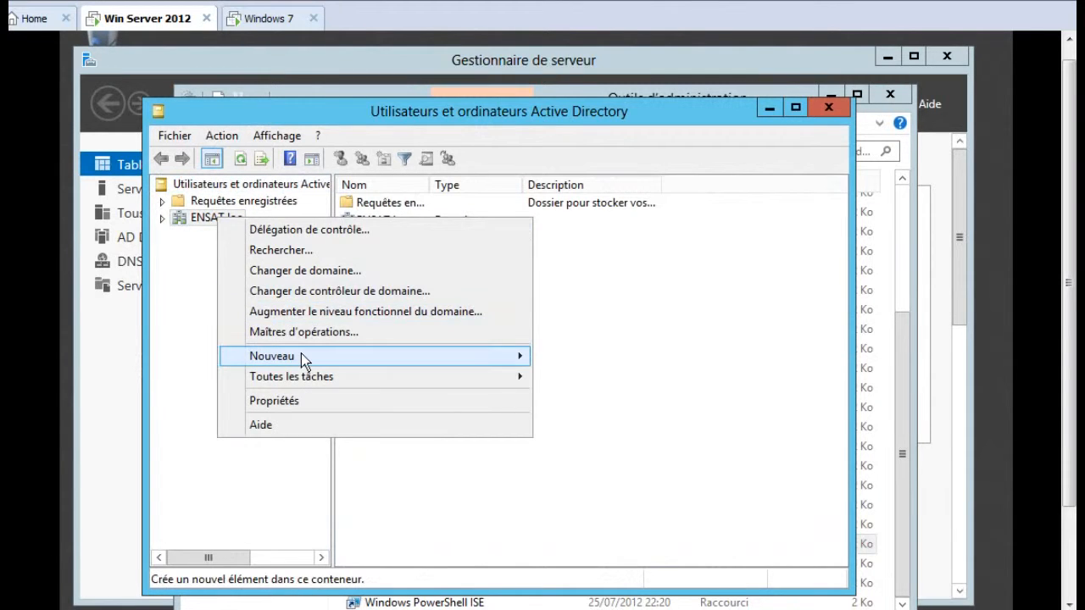
mouse_move(302, 356)
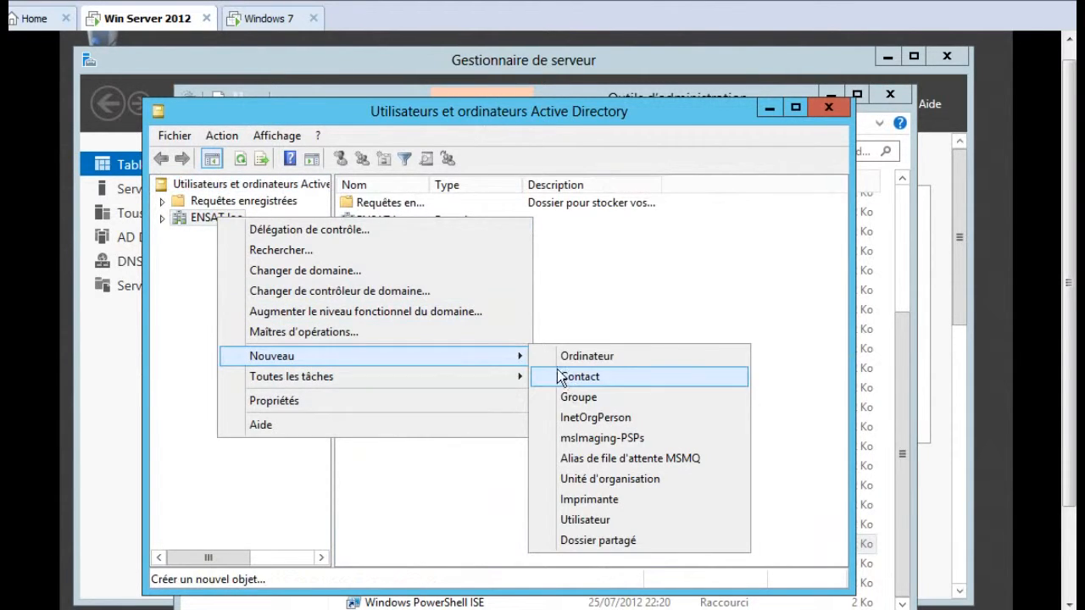
click(611, 480)
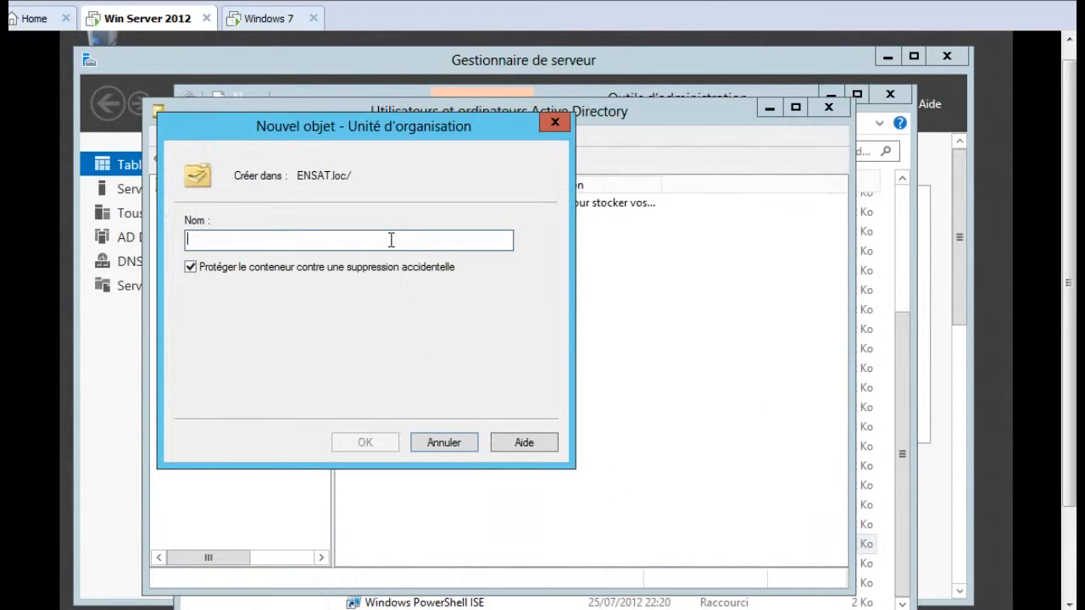
text(GINF)
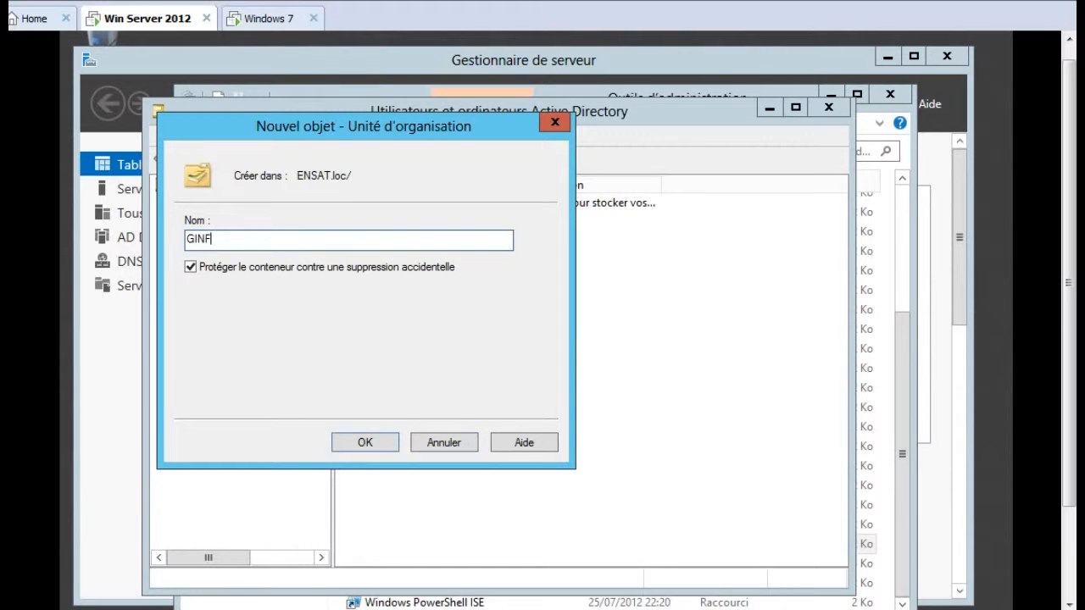
text(2)
click(365, 443)
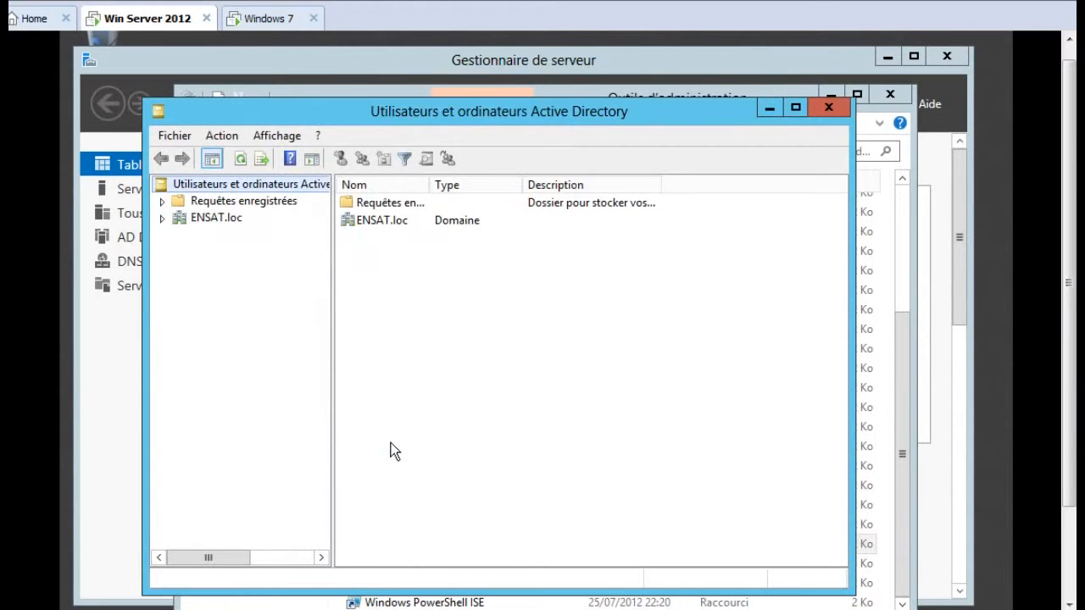
click(162, 219)
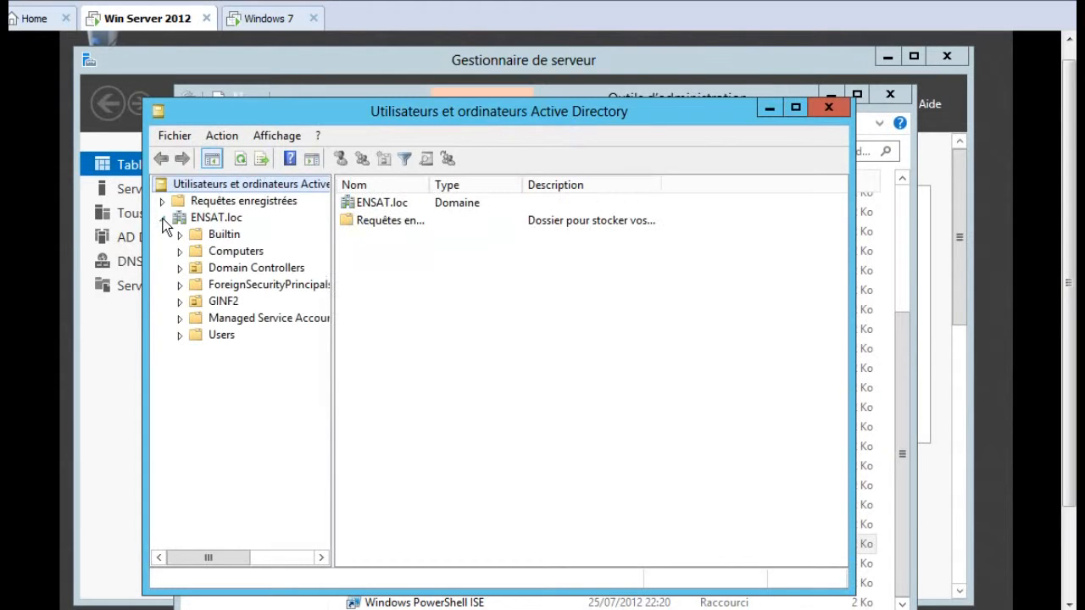
right_click(225, 305)
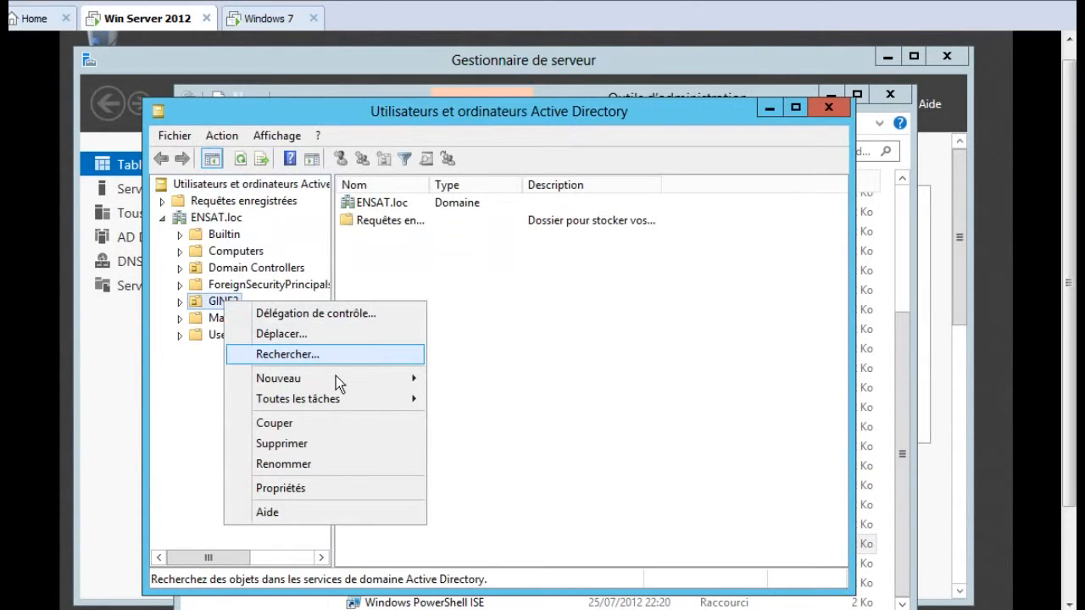
mouse_move(337, 378)
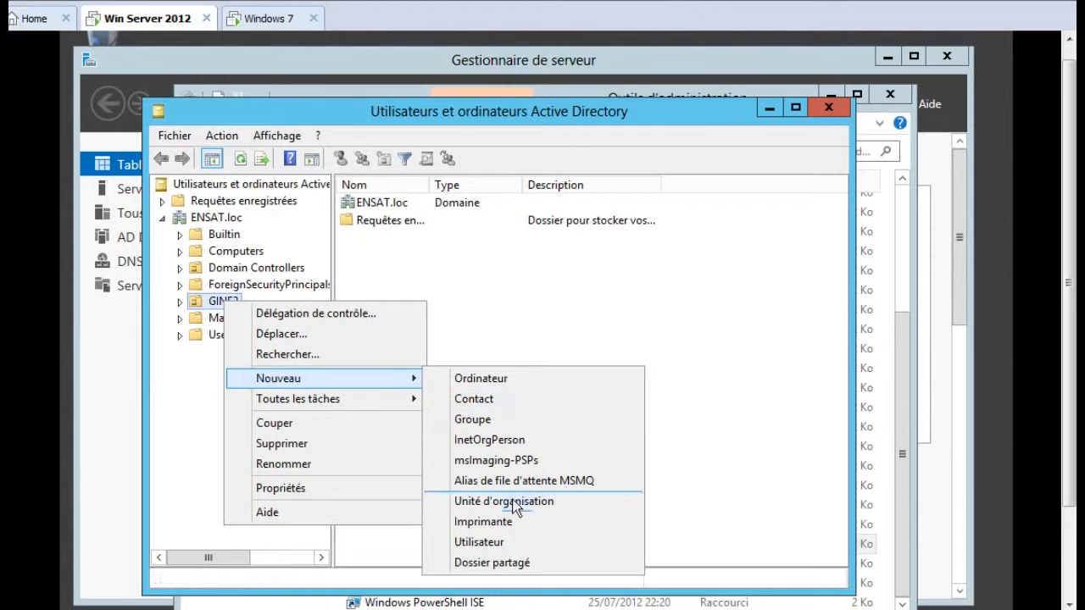
click(512, 543)
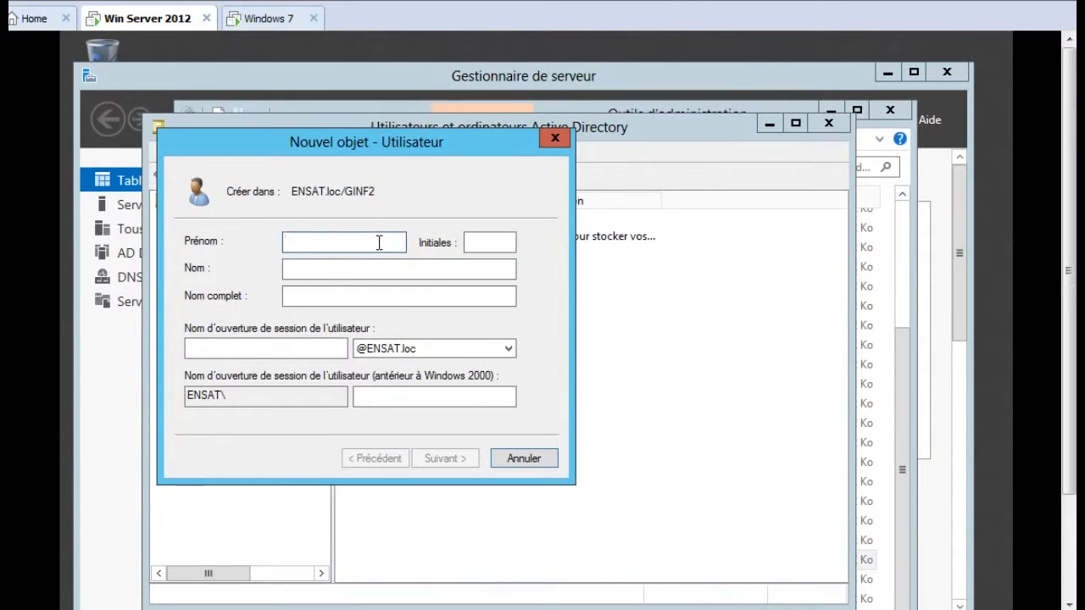
text(user1)
click(297, 352)
text(user1)
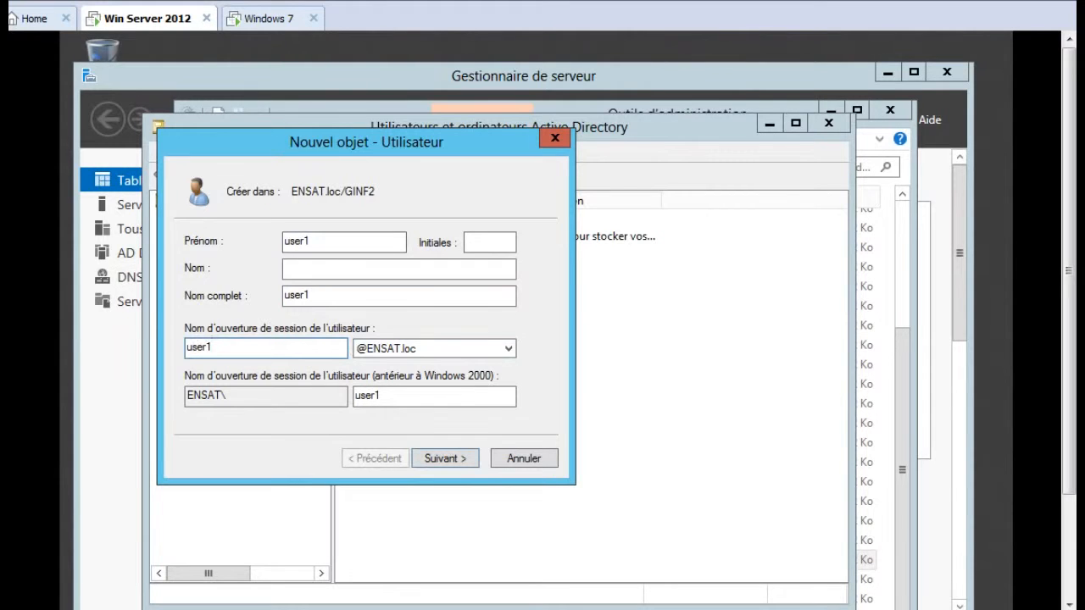
click(459, 459)
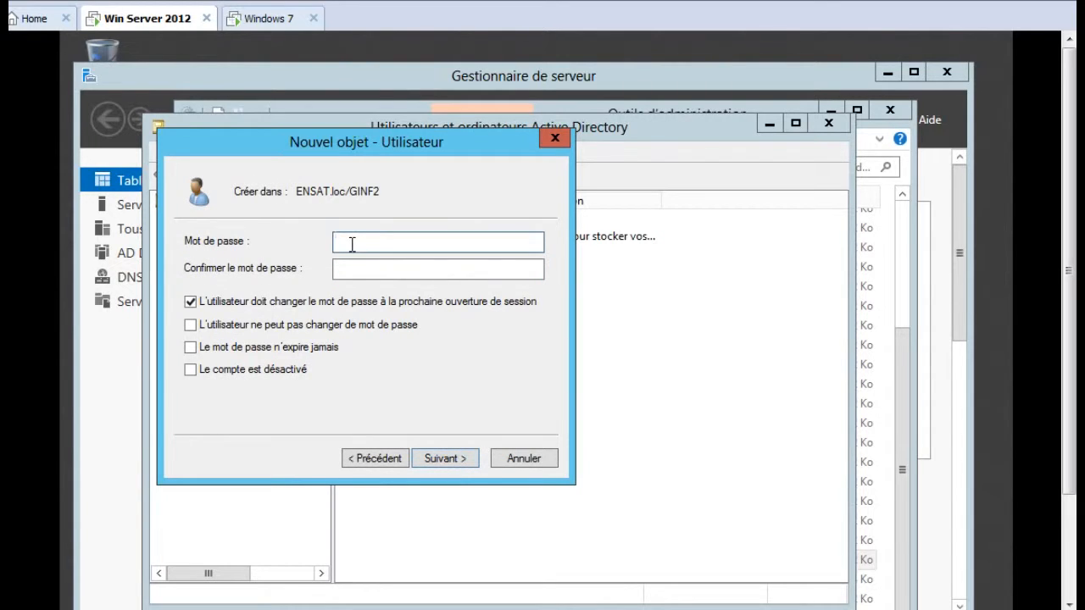
Enter and confirm the new user's password, set it to never expire, and finish creating the account.
text(••••••••)
click(379, 269)
text(••••)
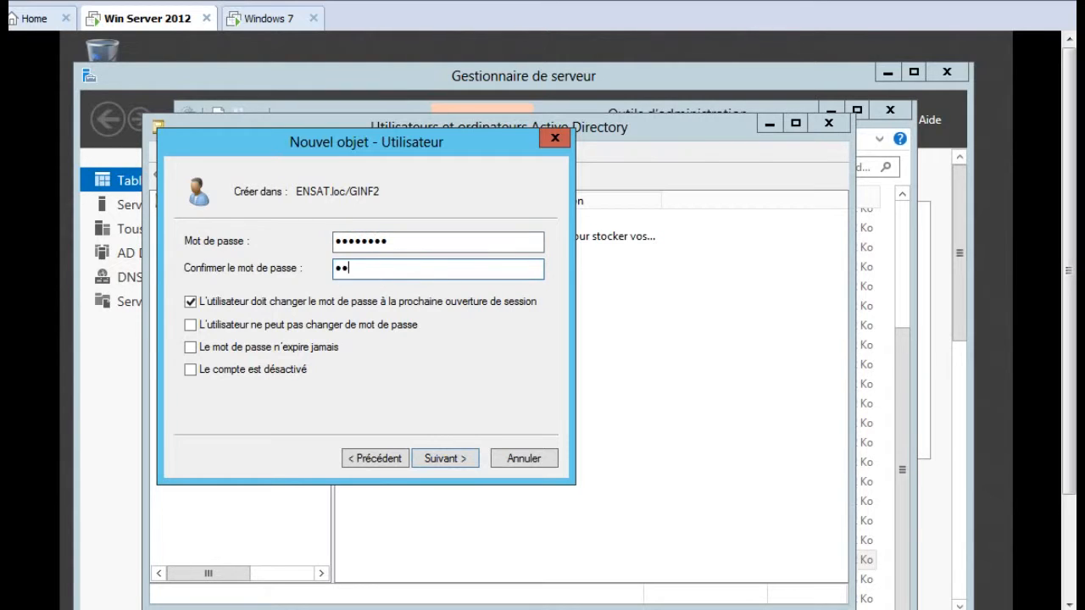
text(••••)
click(192, 347)
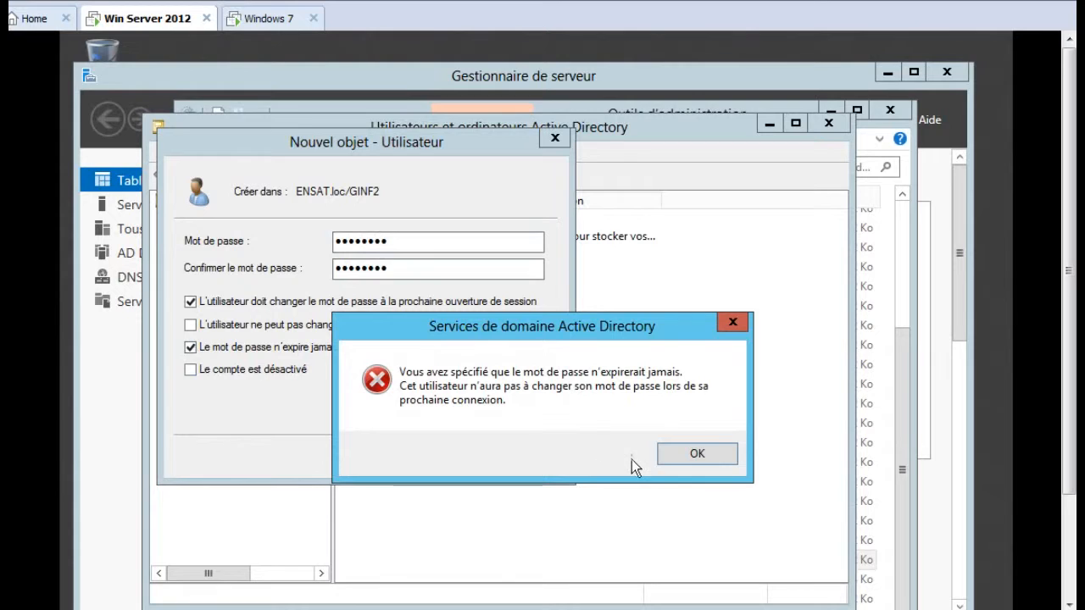
click(691, 454)
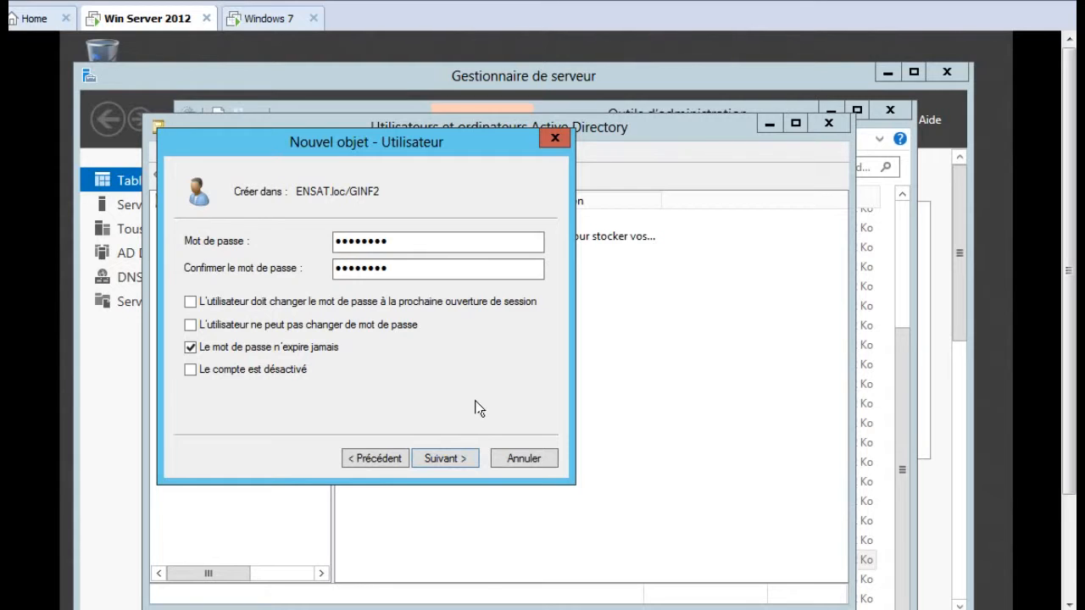
click(469, 458)
click(469, 459)
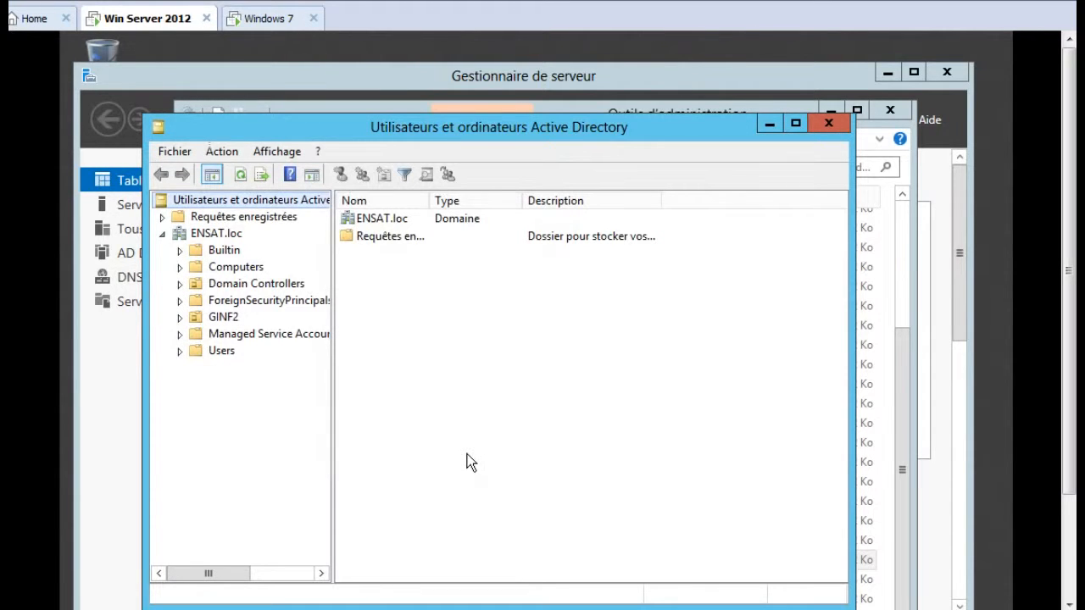
Switch to the Windows 7 virtual machine and open the local area connection's IPv4 (TCP/IPv4) properties.
click(261, 19)
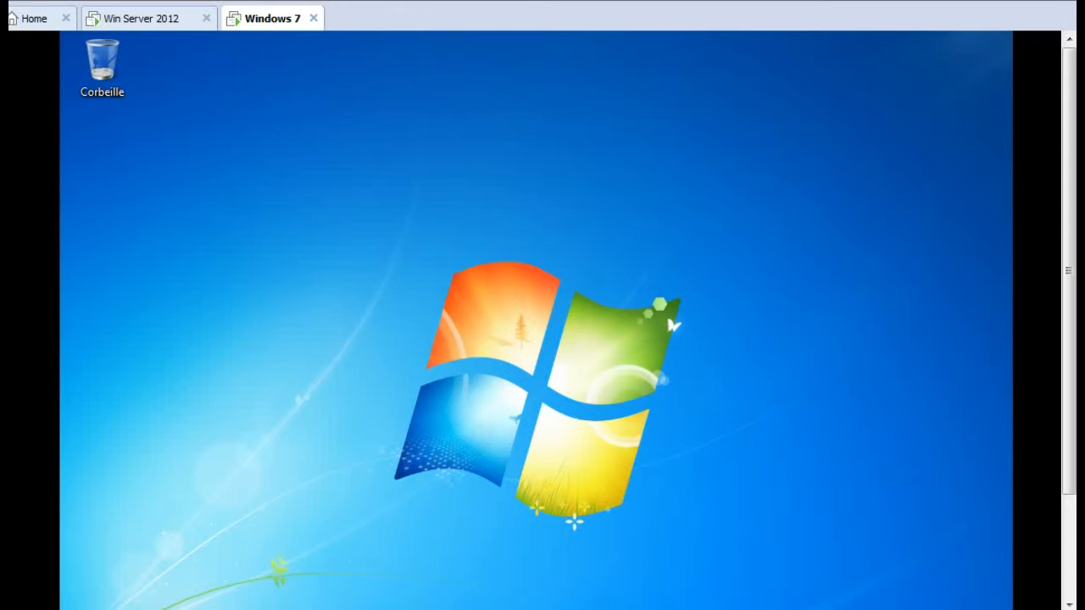
drag(1068, 271, 1069, 372)
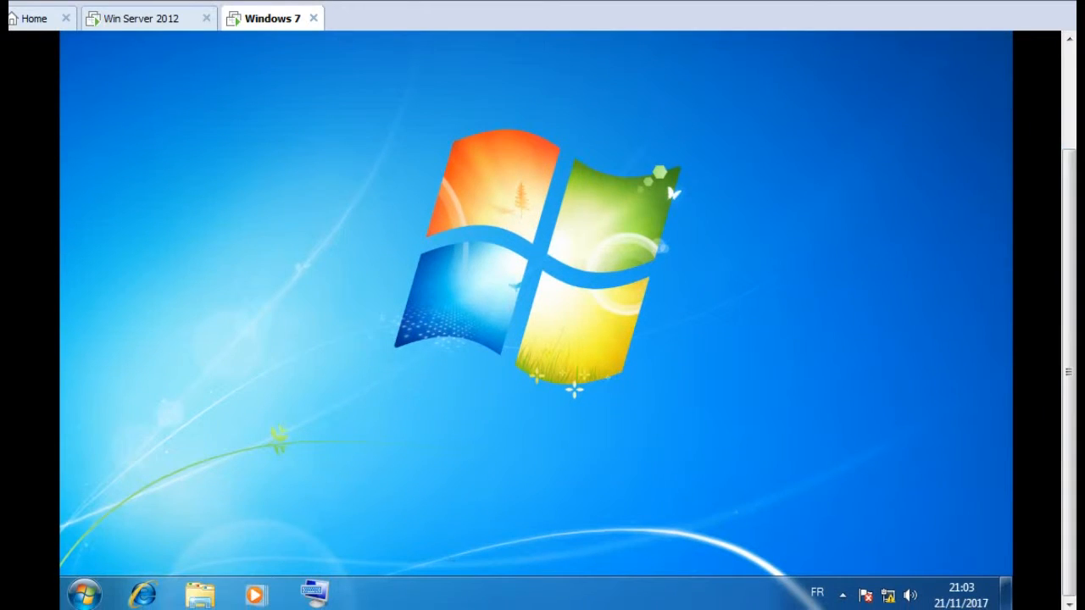
right_click(888, 596)
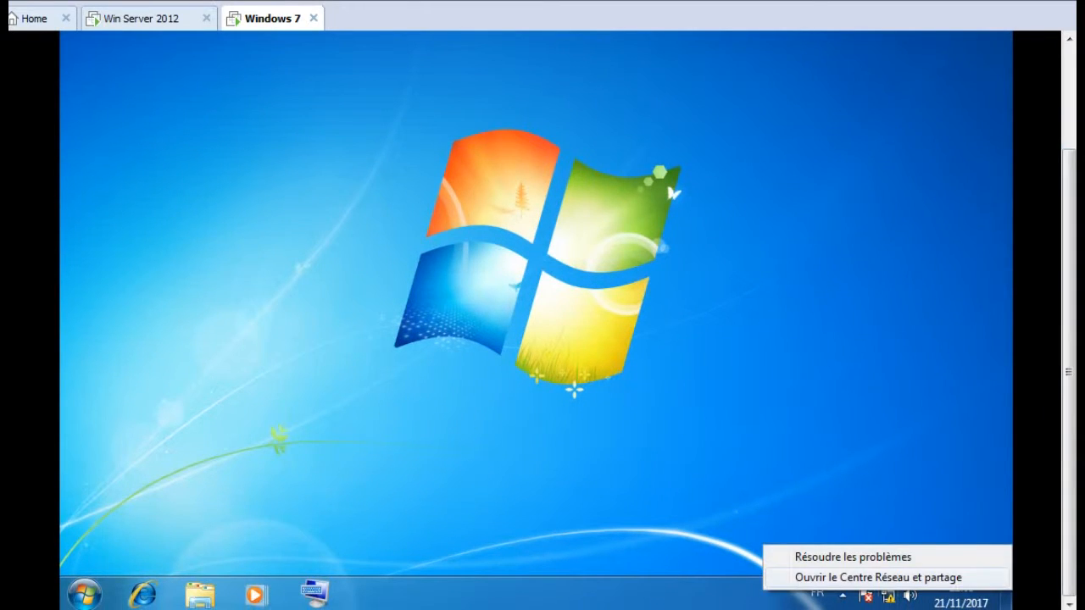
click(881, 577)
drag(1069, 373, 1069, 282)
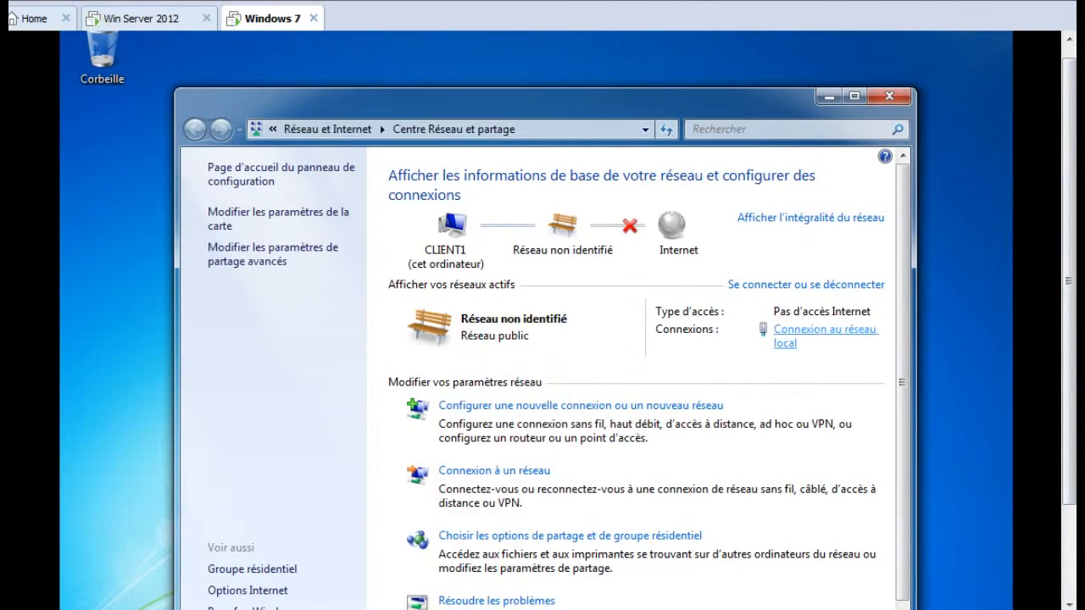
click(823, 329)
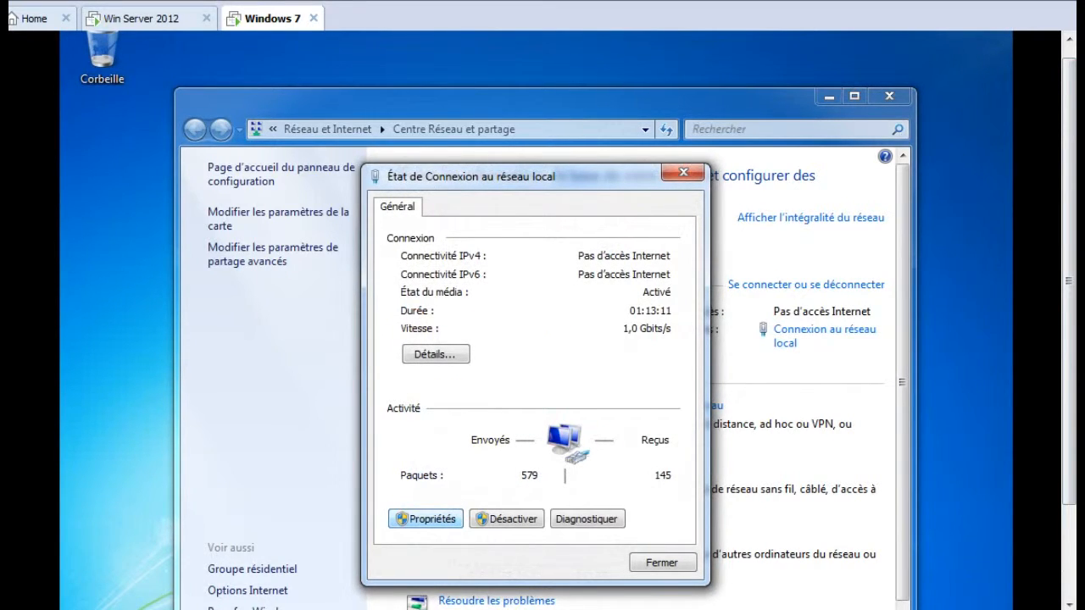
click(425, 519)
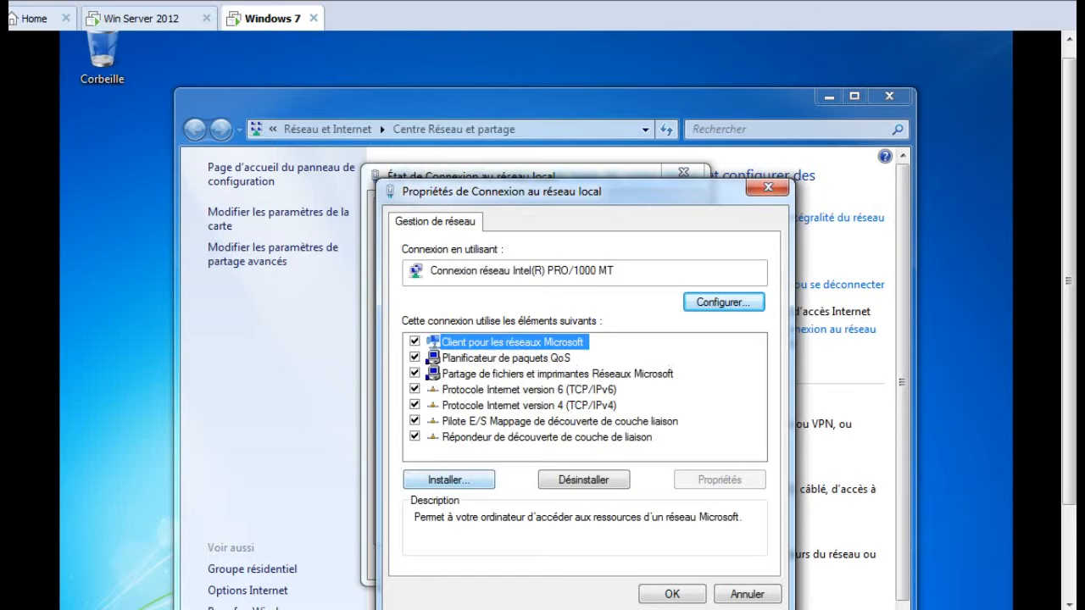
double_click(528, 405)
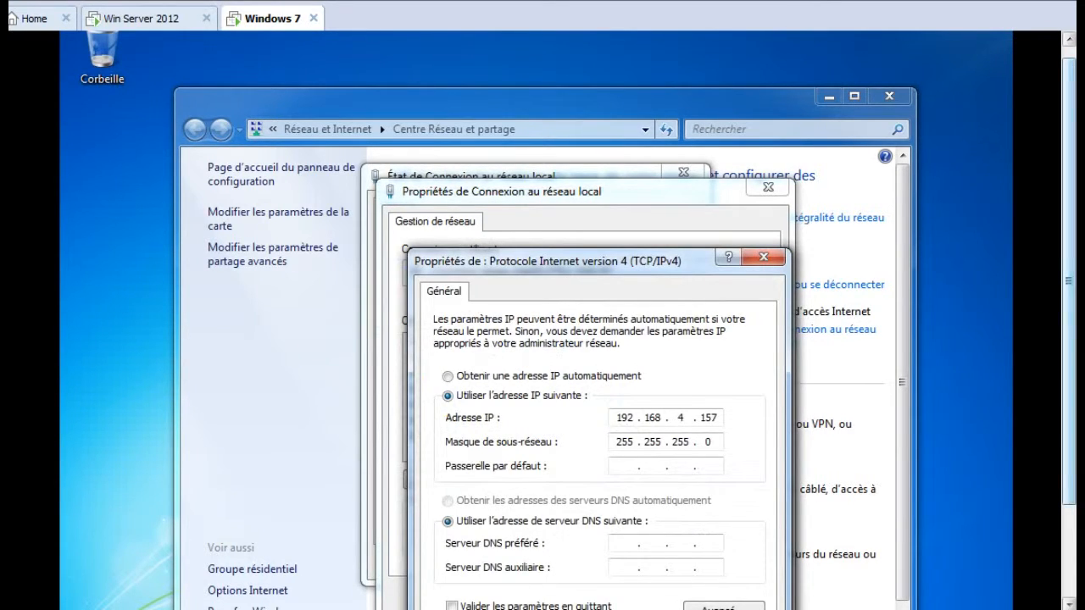
Set the preferred DNS server to 192.168.4.10 with settings validated on exit, and apply the local area connection changes.
drag(1069, 280, 1069, 369)
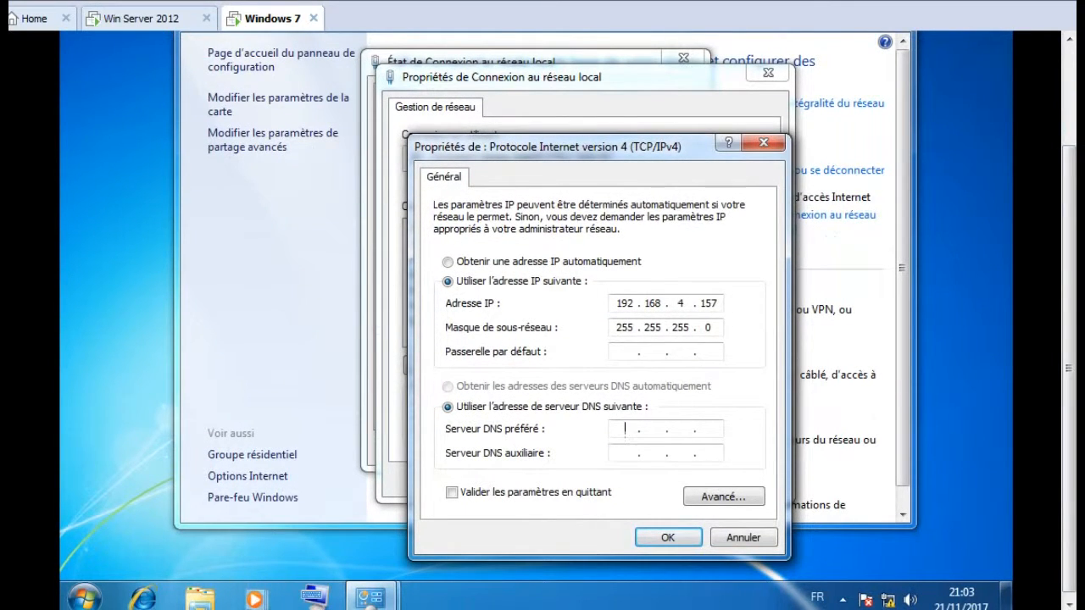
text(192 . 168 . 4 . 10)
click(451, 492)
click(668, 538)
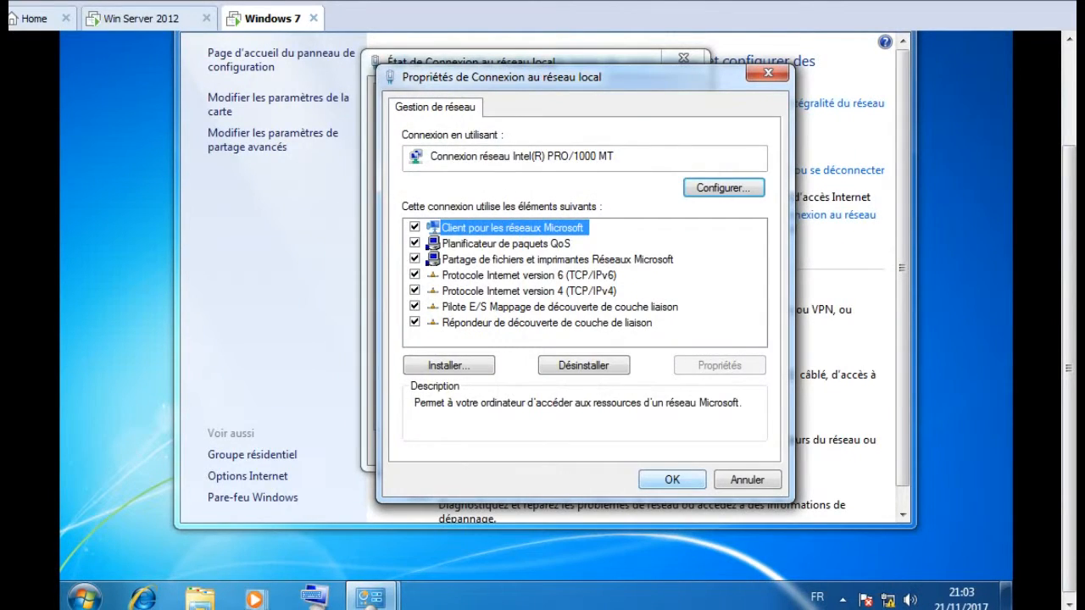
click(671, 480)
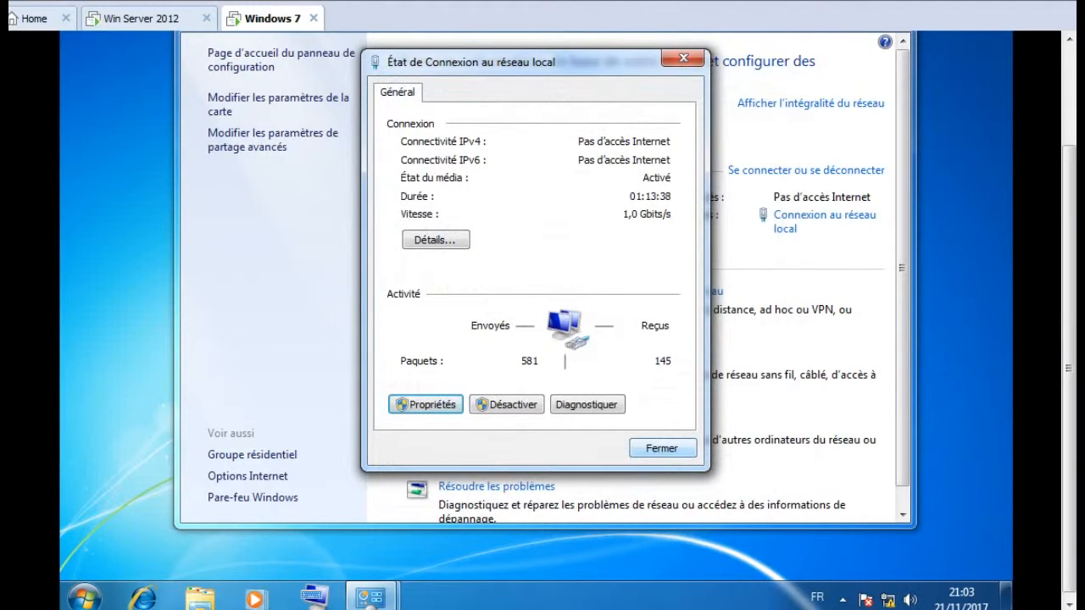
click(662, 448)
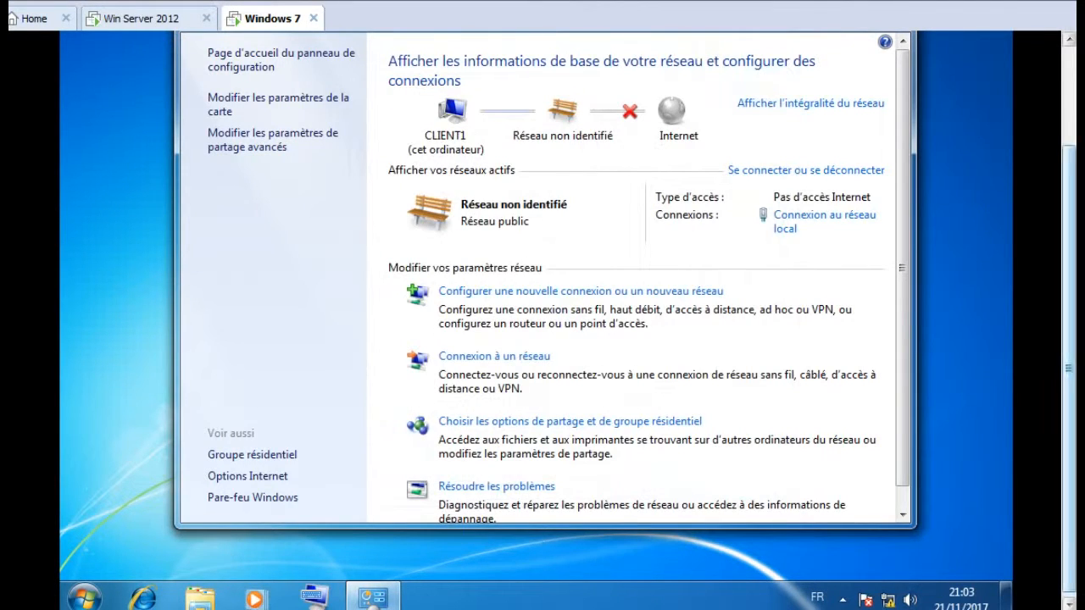
Close the Network and Sharing Center and cancel the Windows network diagnostics.
drag(1068, 367, 1068, 283)
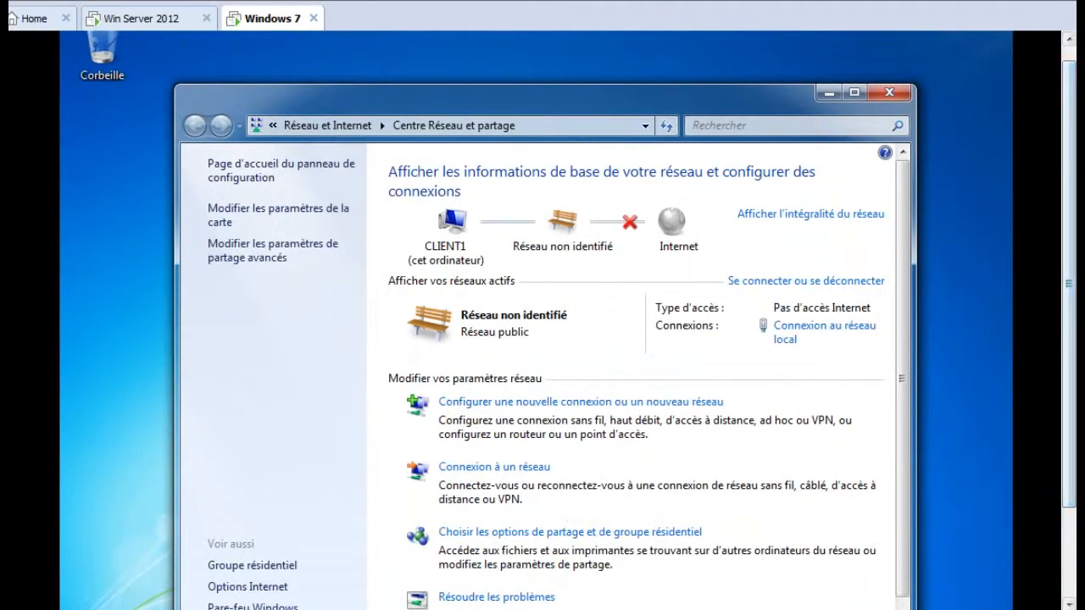
click(889, 91)
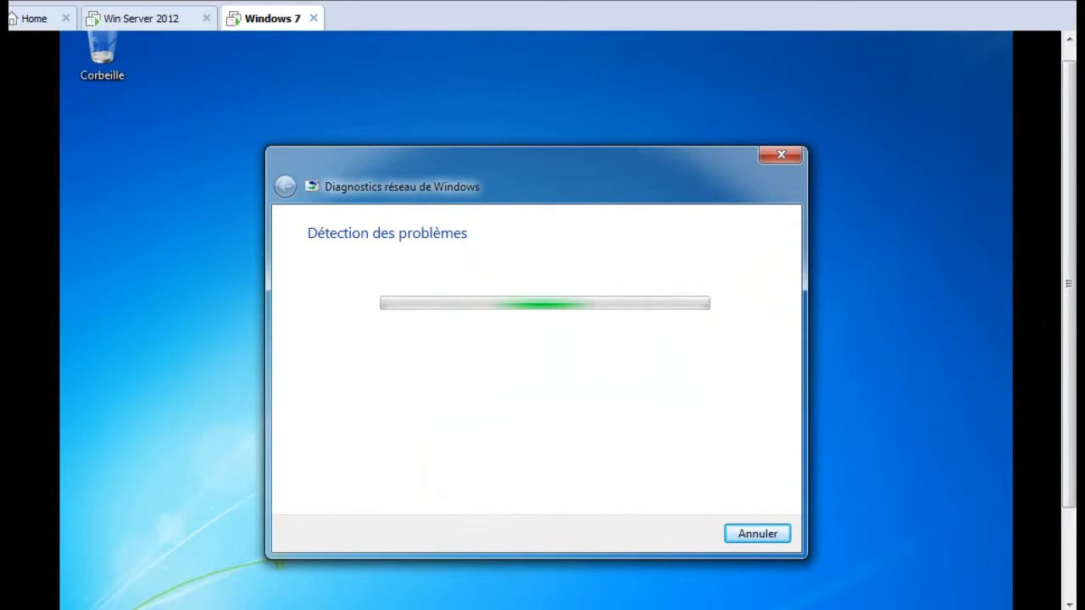
drag(1069, 284, 1068, 366)
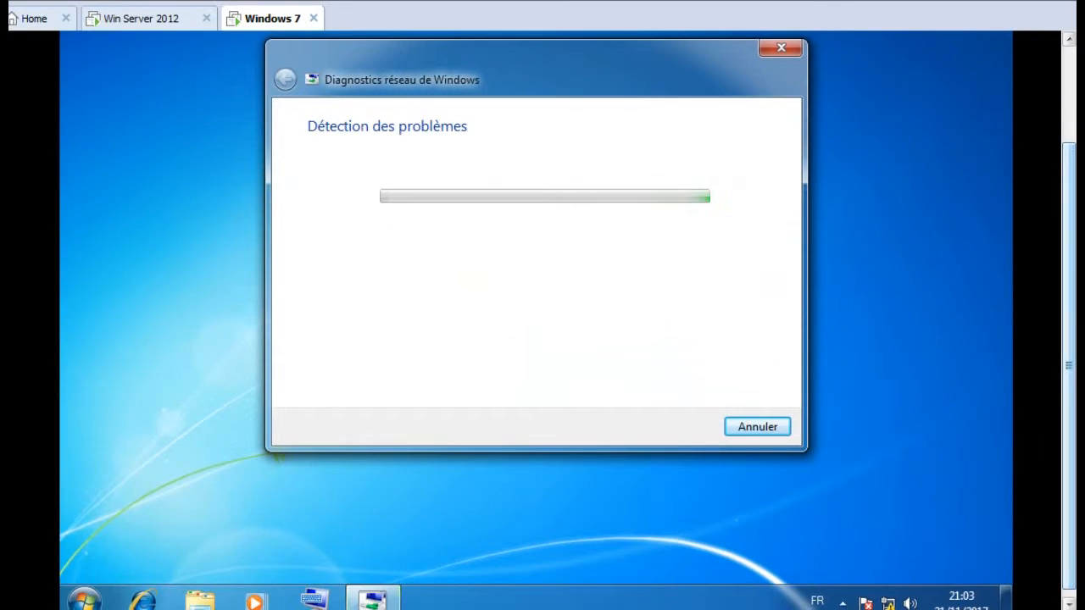
click(756, 427)
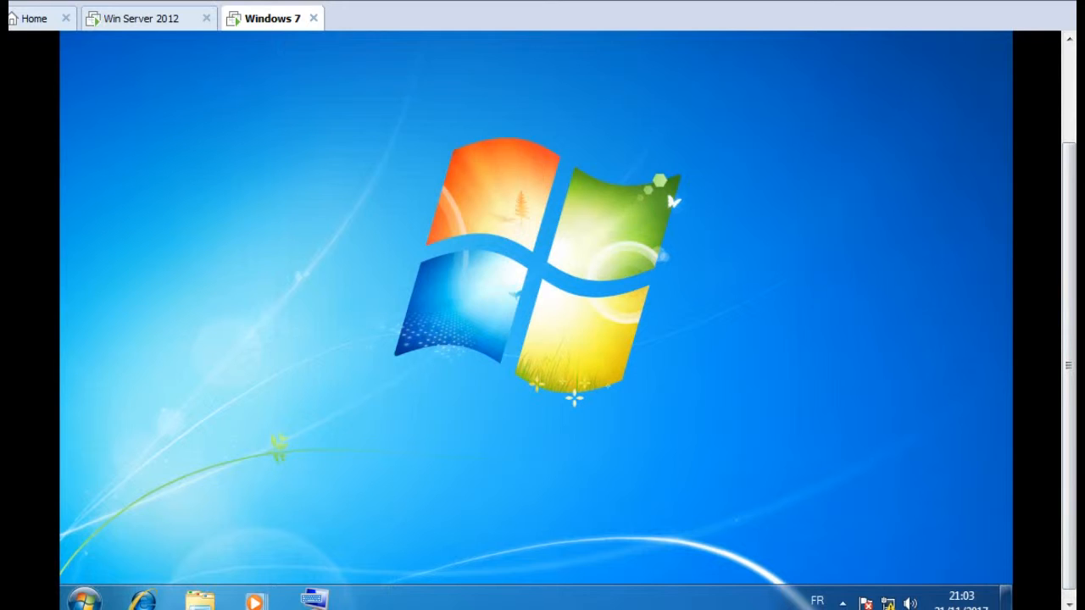
Open the Windows 7 computer's system properties and the dialog for changing its computer name or domain.
mouse_move(1069, 365)
mouse_down()
mouse_move(1069, 347)
mouse_move(1069, 372)
mouse_up()
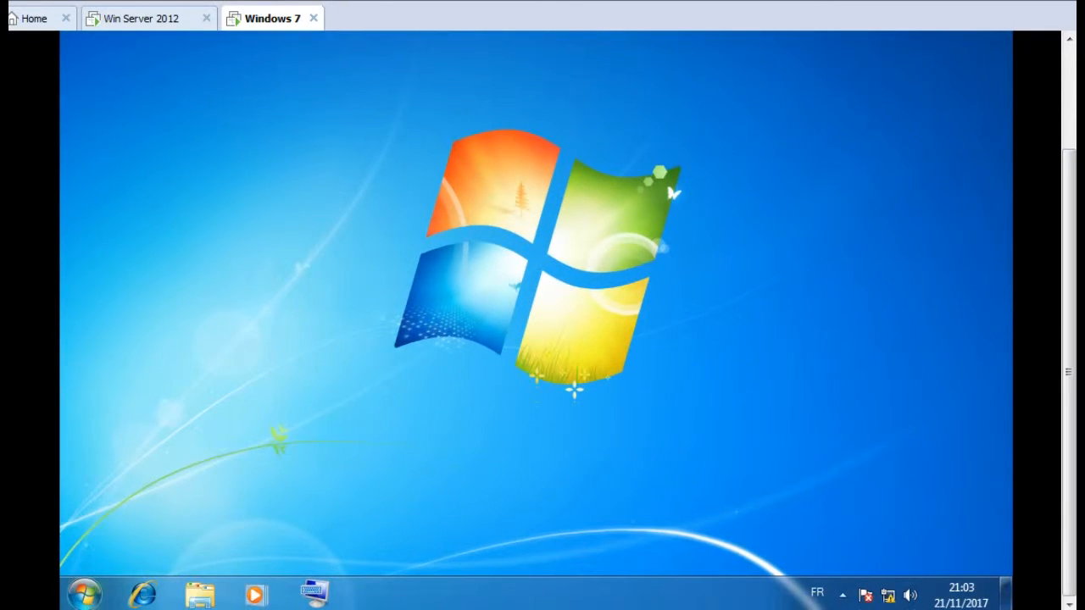
click(84, 593)
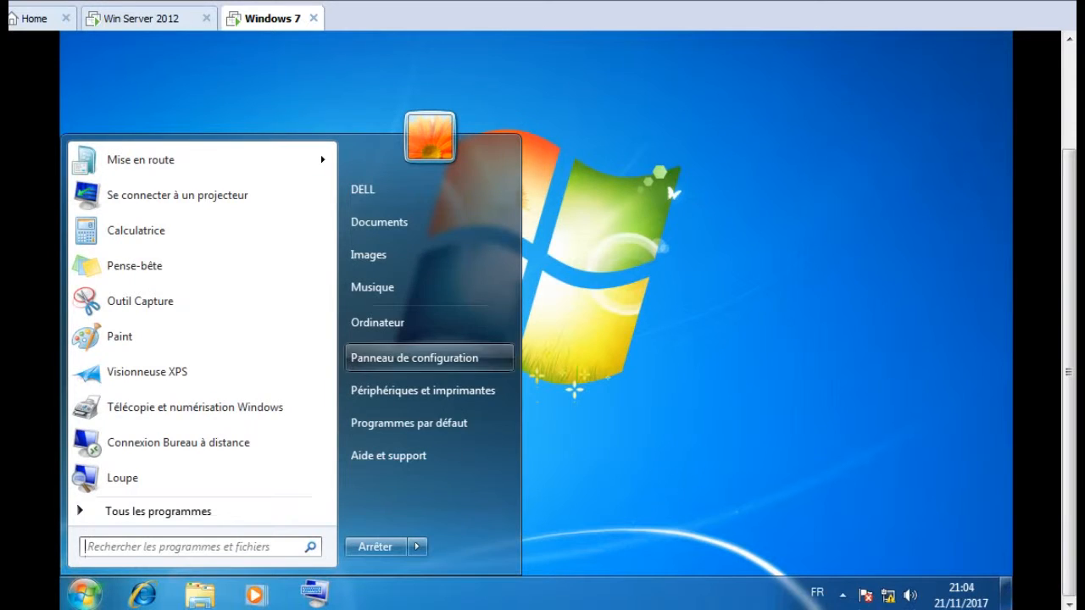
right_click(406, 323)
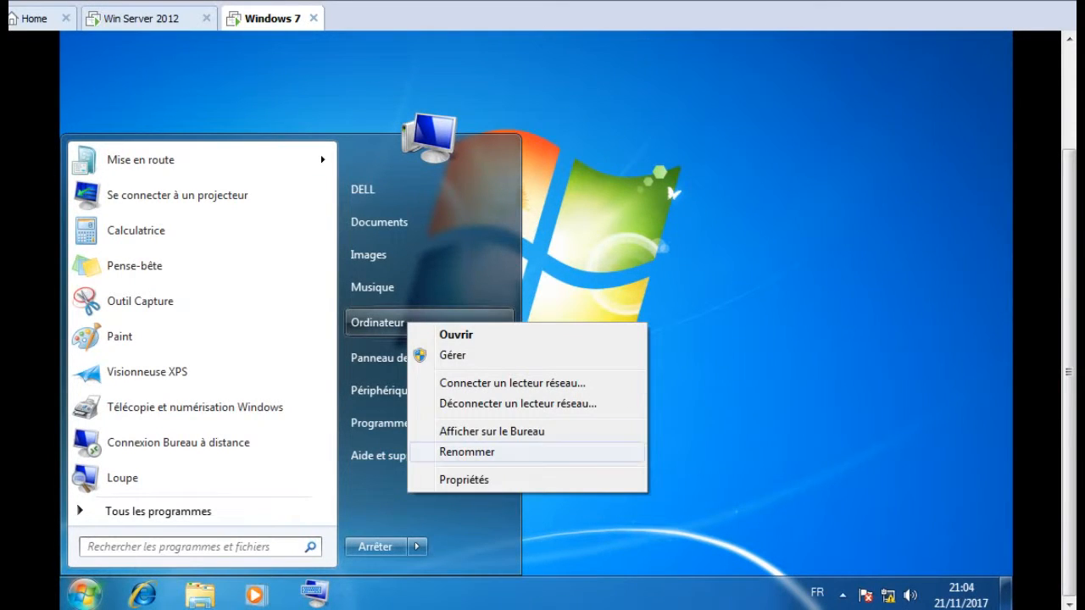
click(466, 480)
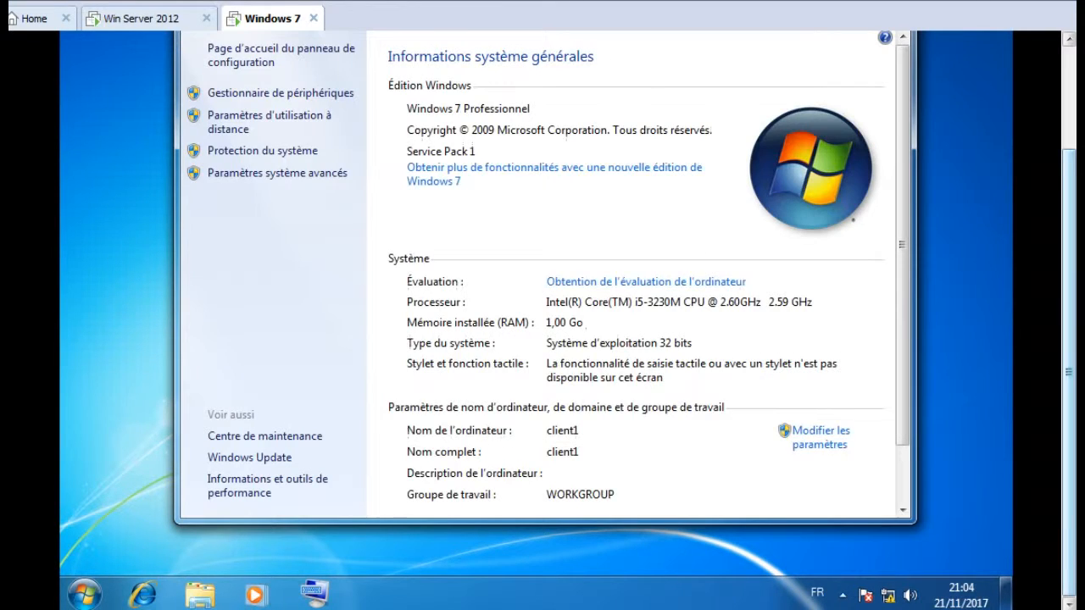
drag(1068, 371, 1068, 316)
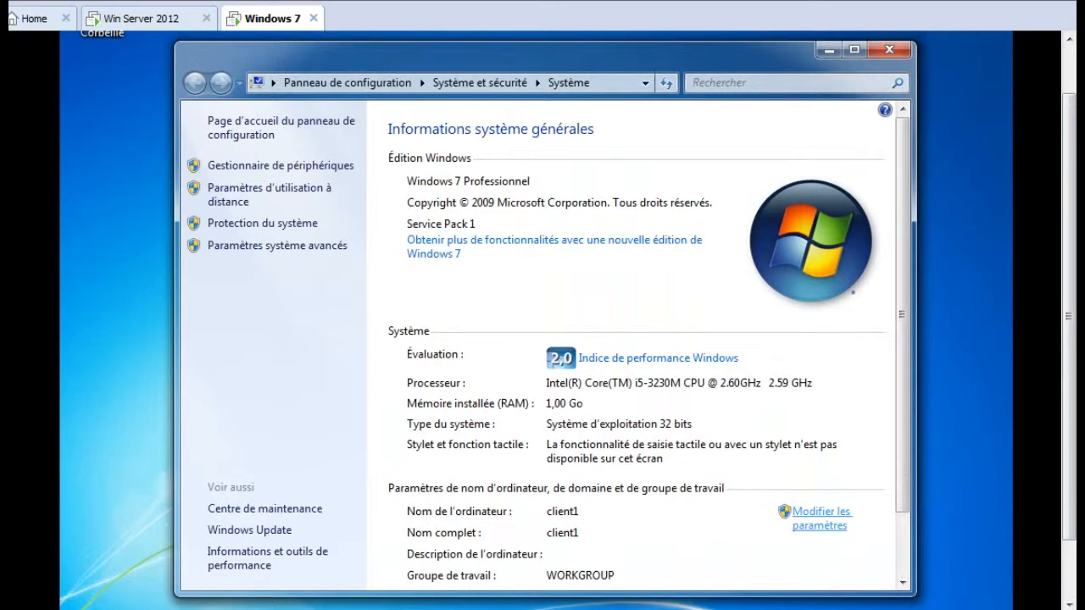
click(820, 513)
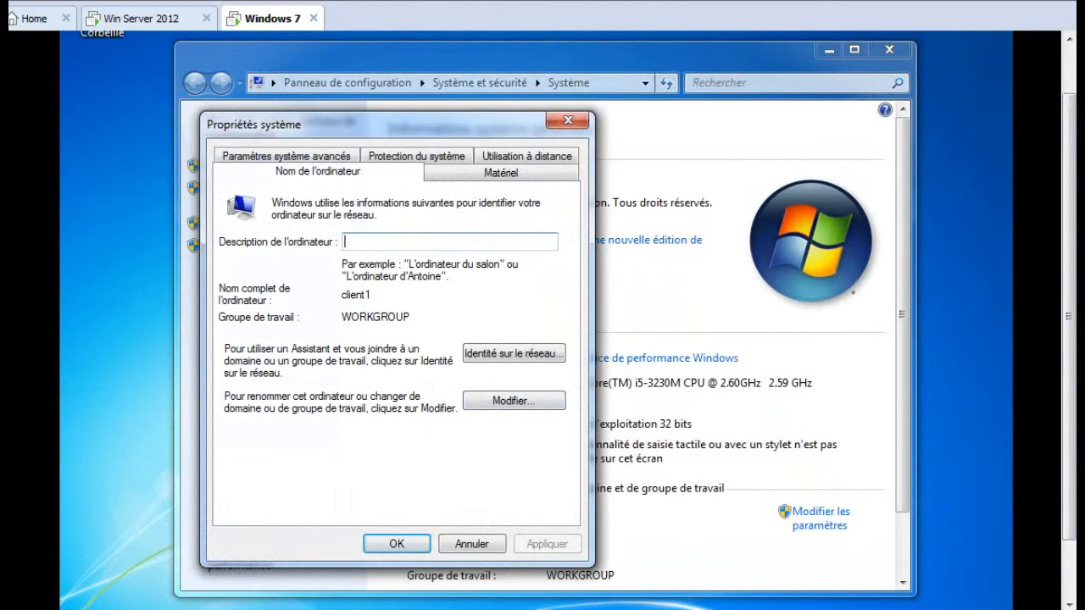
click(513, 400)
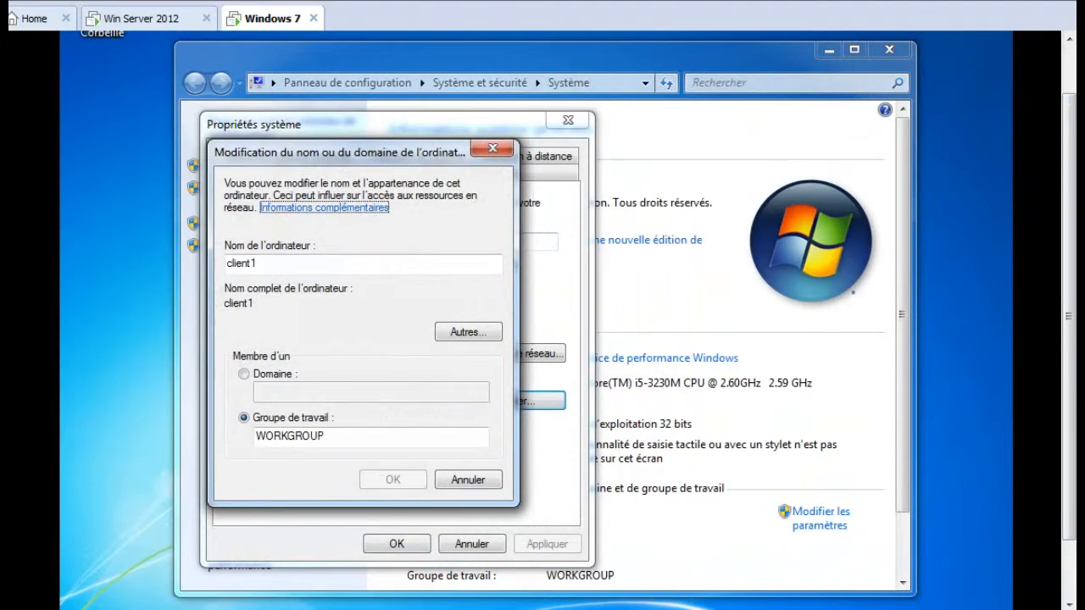
Make the computer a member of the domain ENSAT.loc instead of a workgroup and submit the change.
click(244, 373)
click(356, 391)
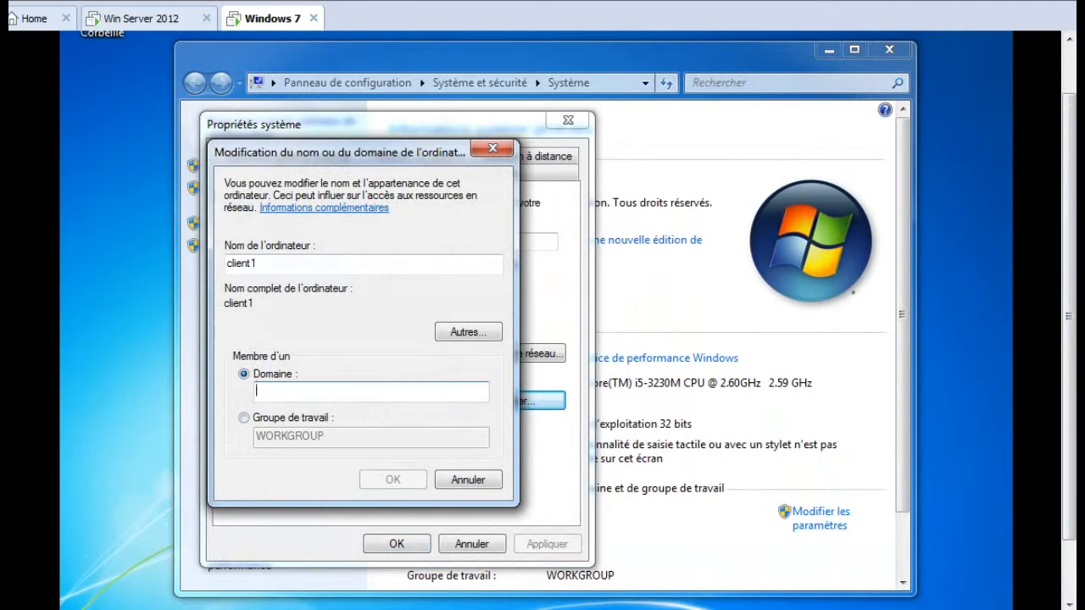
text(ENS)
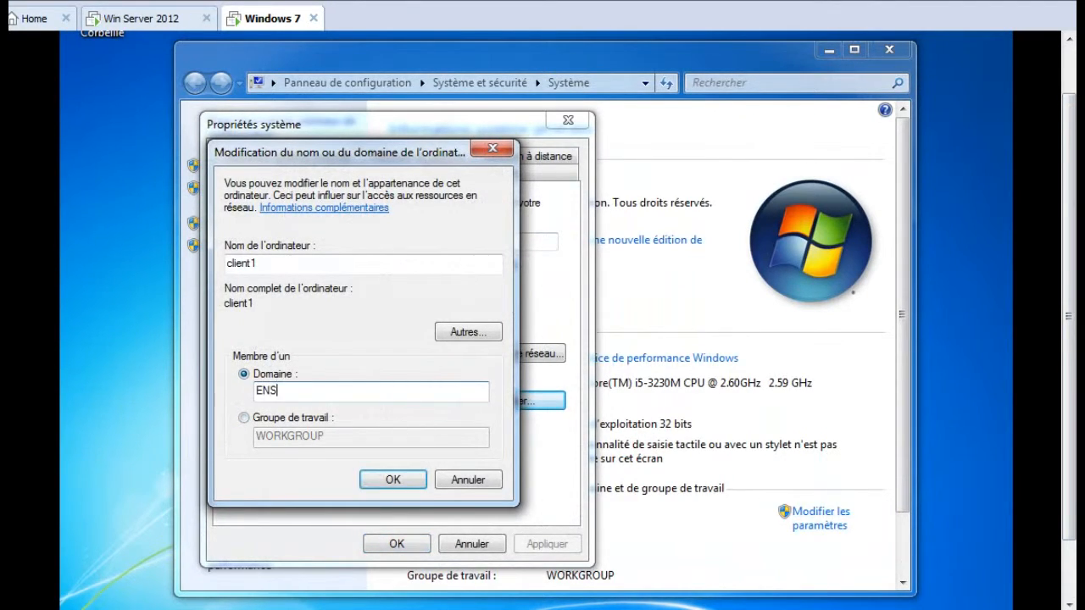
text(AT.loc)
key(Return)
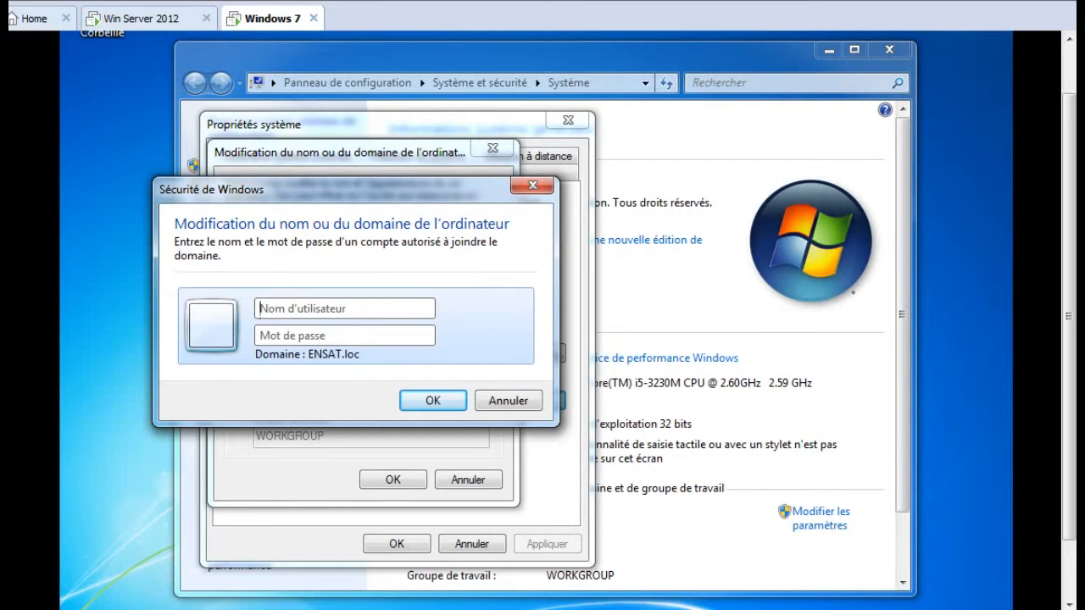
Authorize the domain join as user1 with the account password and acknowledge the domain welcome message.
text(user1)
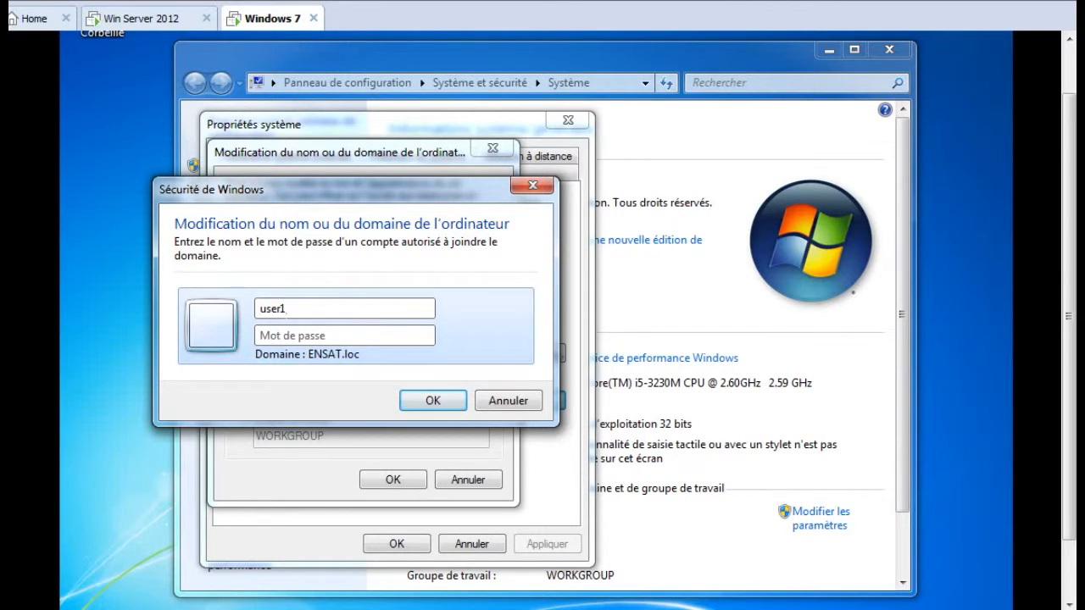
key(Tab)
text(•)
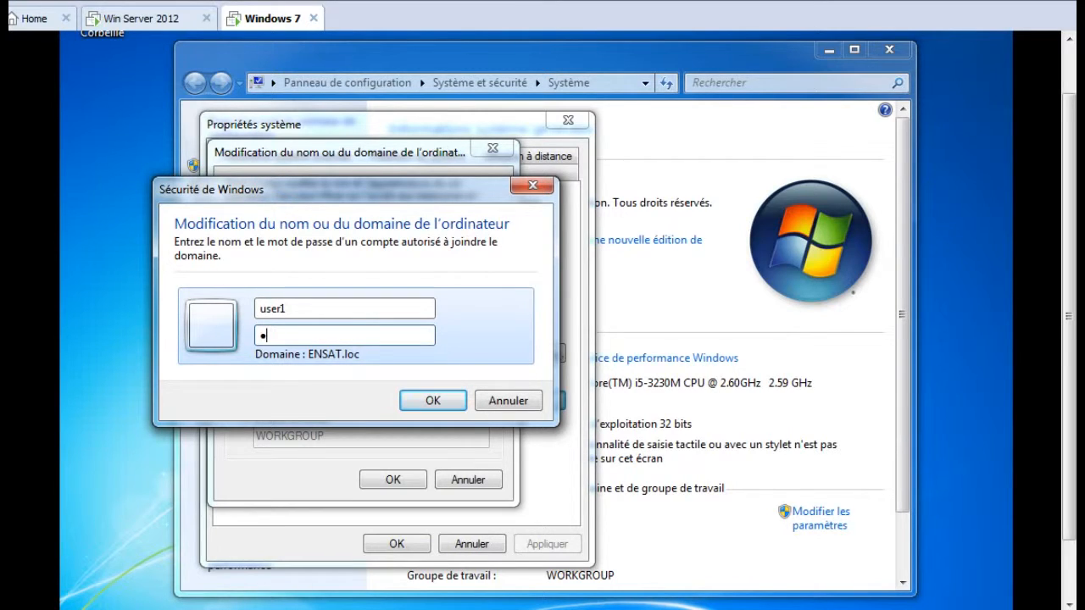
text(••••••)
key(Return)
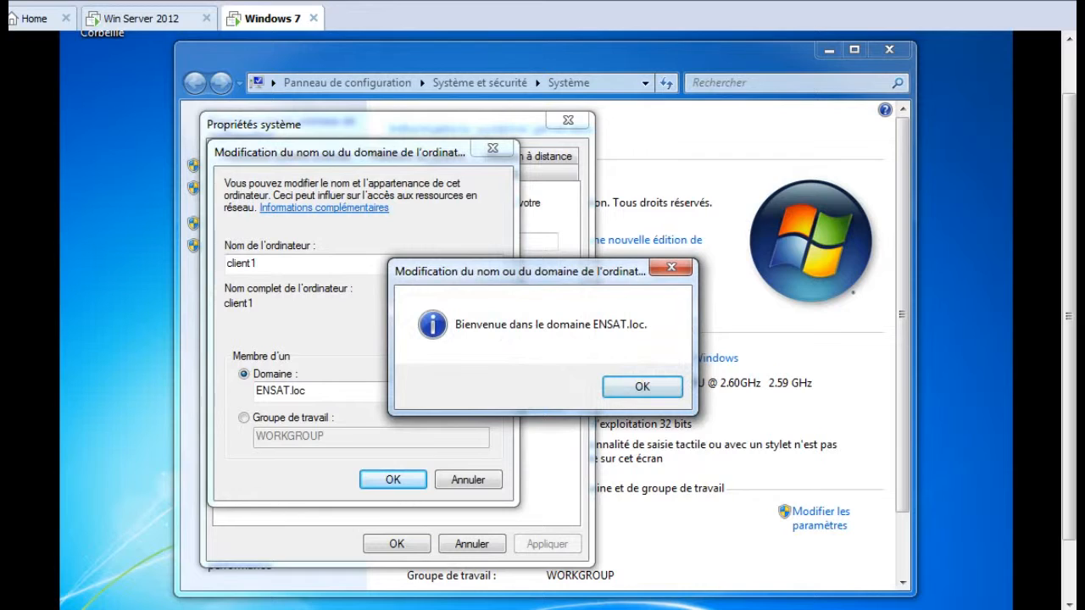
key(Return)
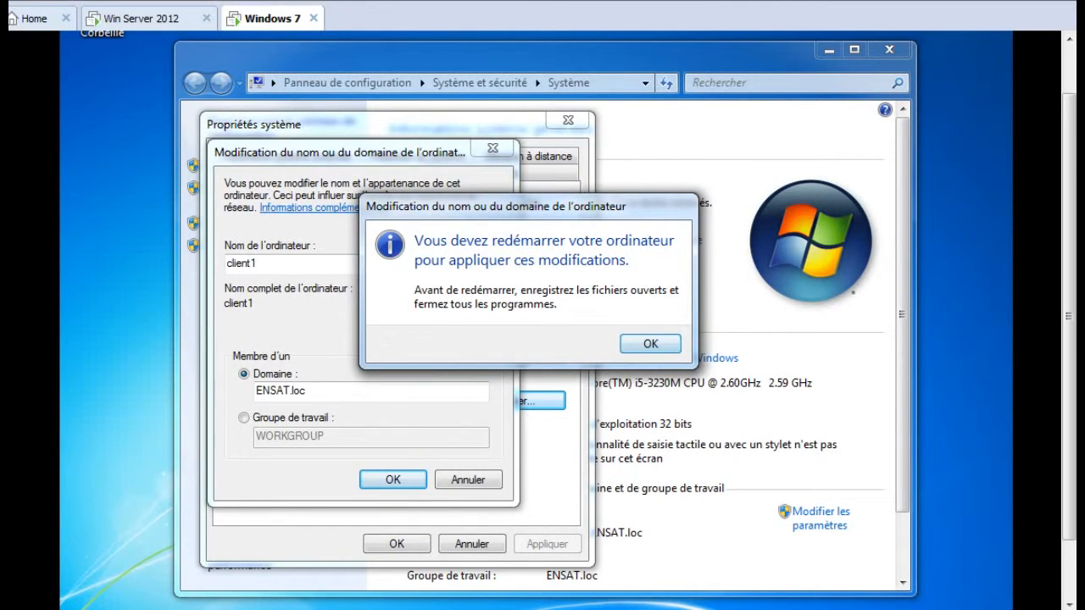
Close the system properties and restart the Windows 7 computer immediately, forcing the remaining open program to close.
key(Return)
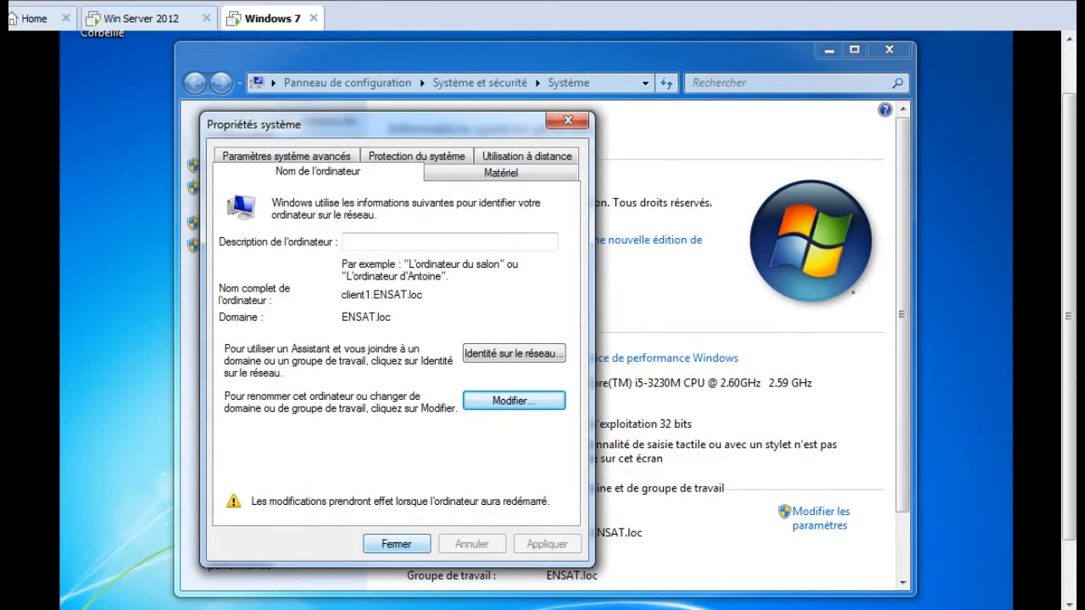
key(Return)
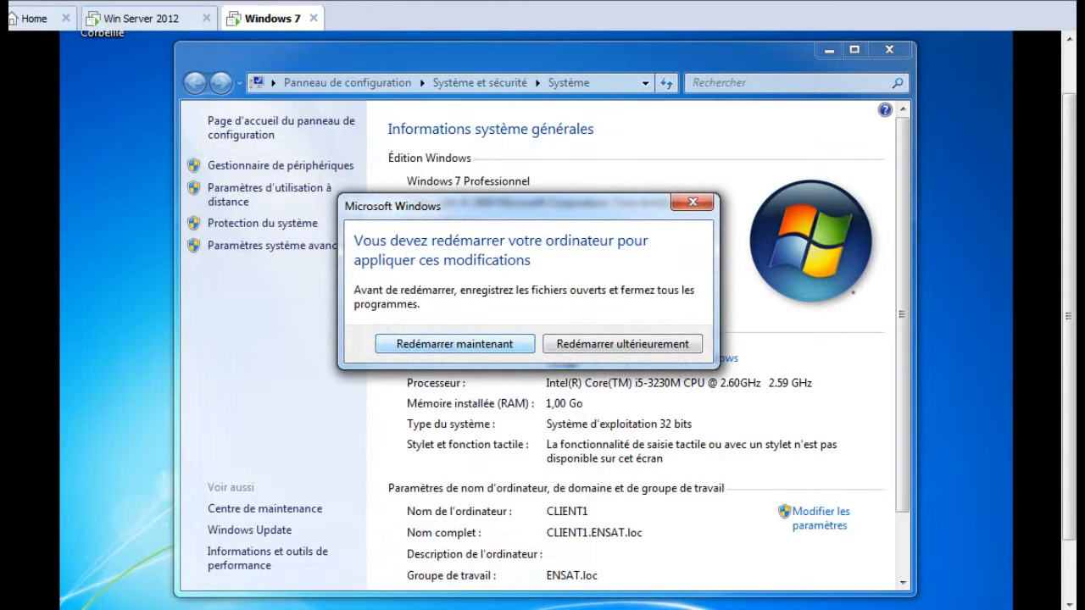
key(Return)
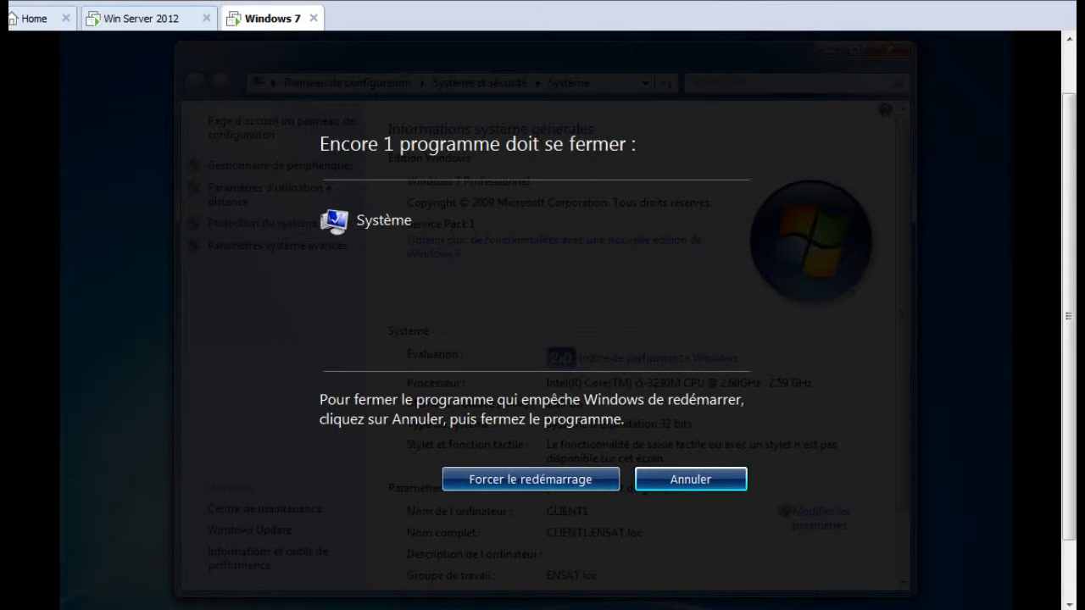
click(530, 479)
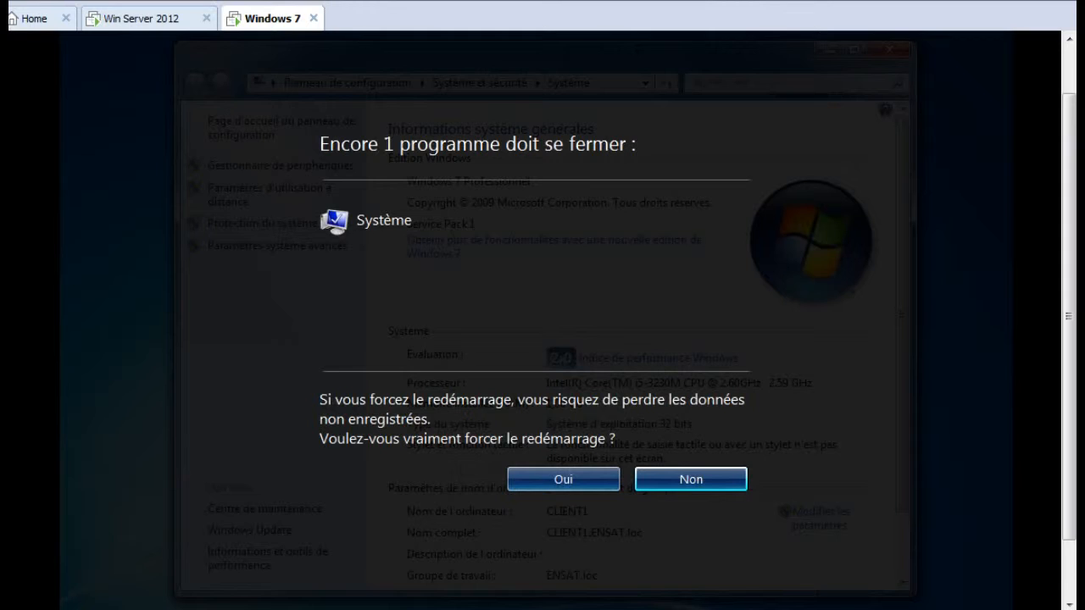
click(531, 480)
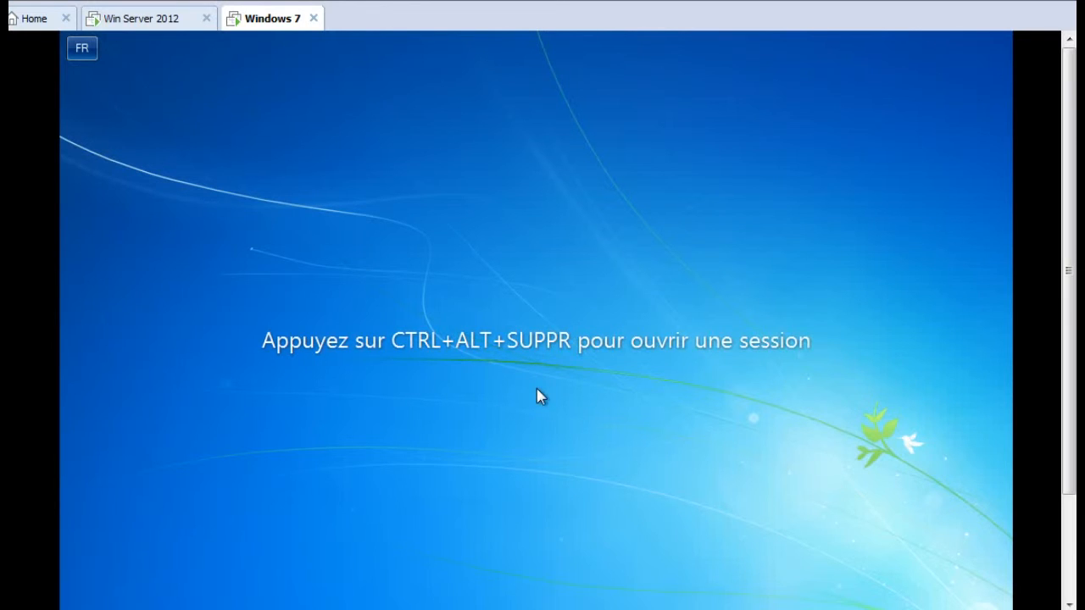
Send the secure attention sequence to the virtual machine and choose to log on as another user (Autre utilisateur).
click(0, 0)
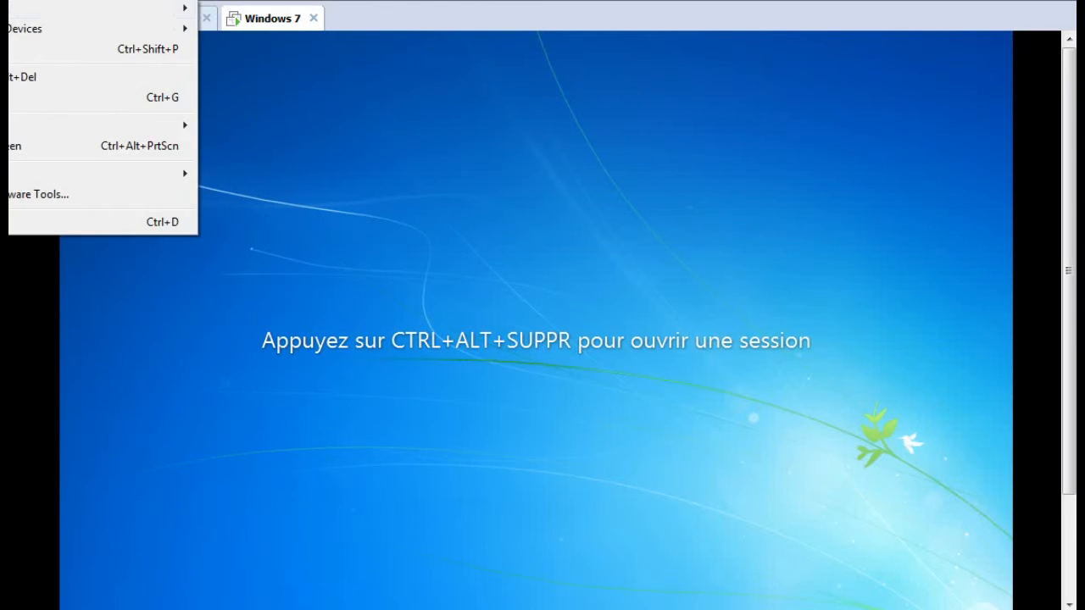
click(24, 77)
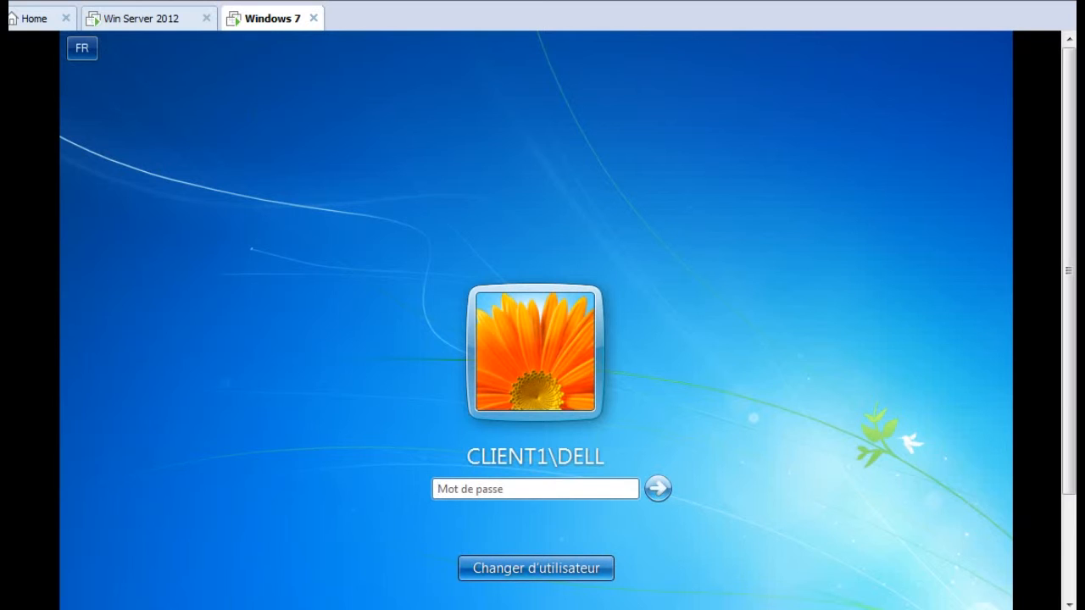
click(535, 568)
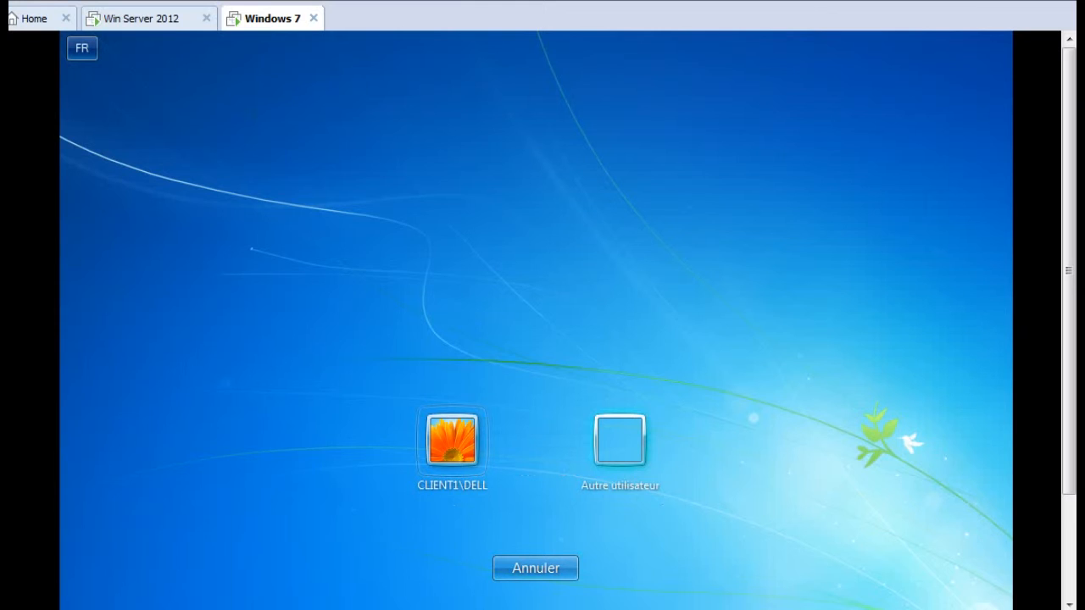
click(619, 440)
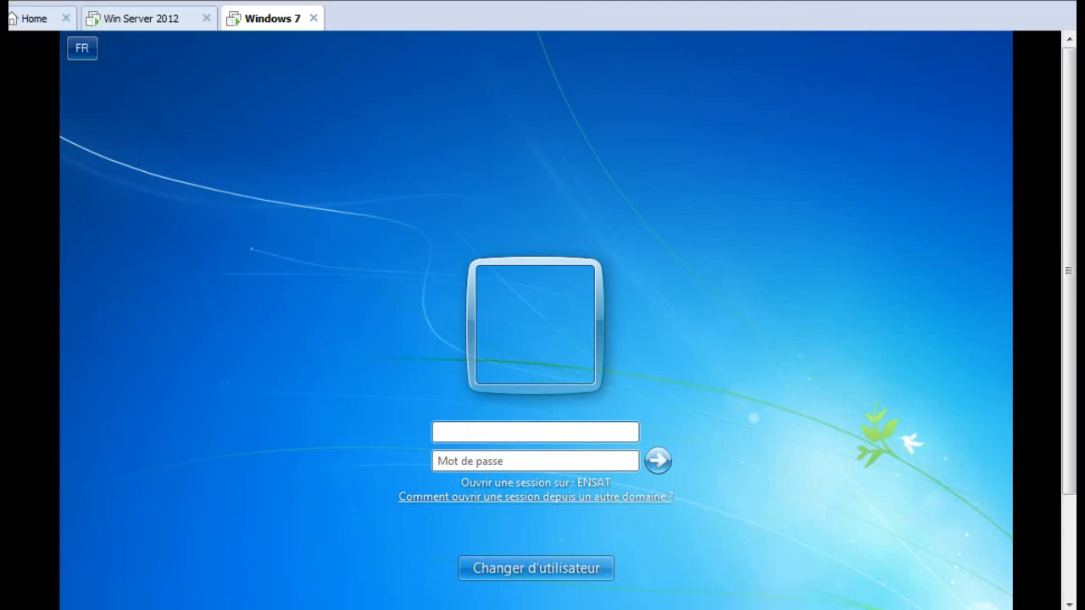
Log on to the ENSAT domain as user1 with the account password.
text(user1)
key(Tab)
text(••••••••)
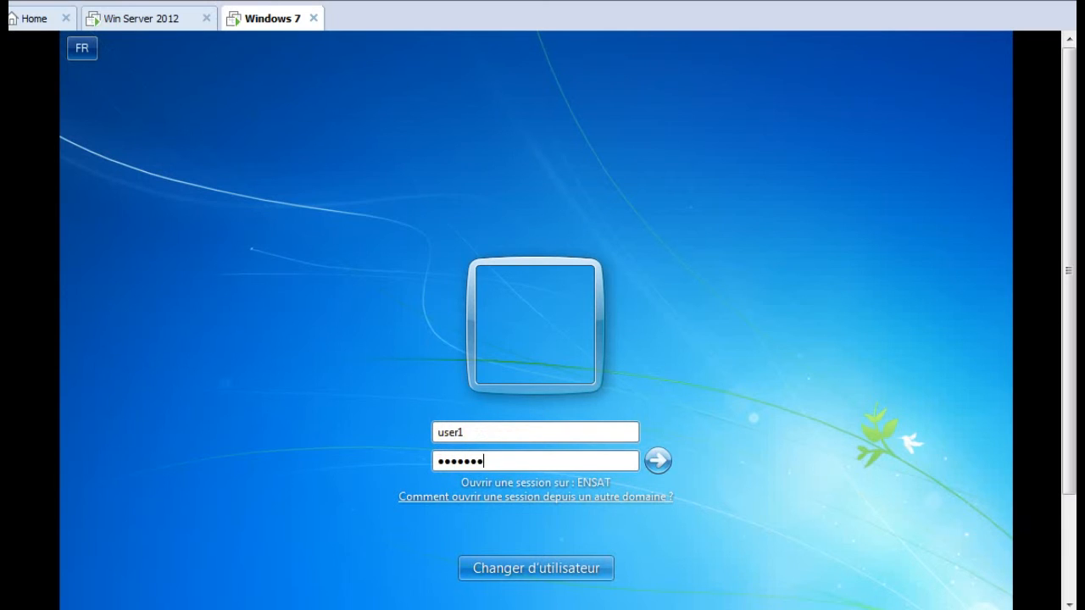
key(Return)
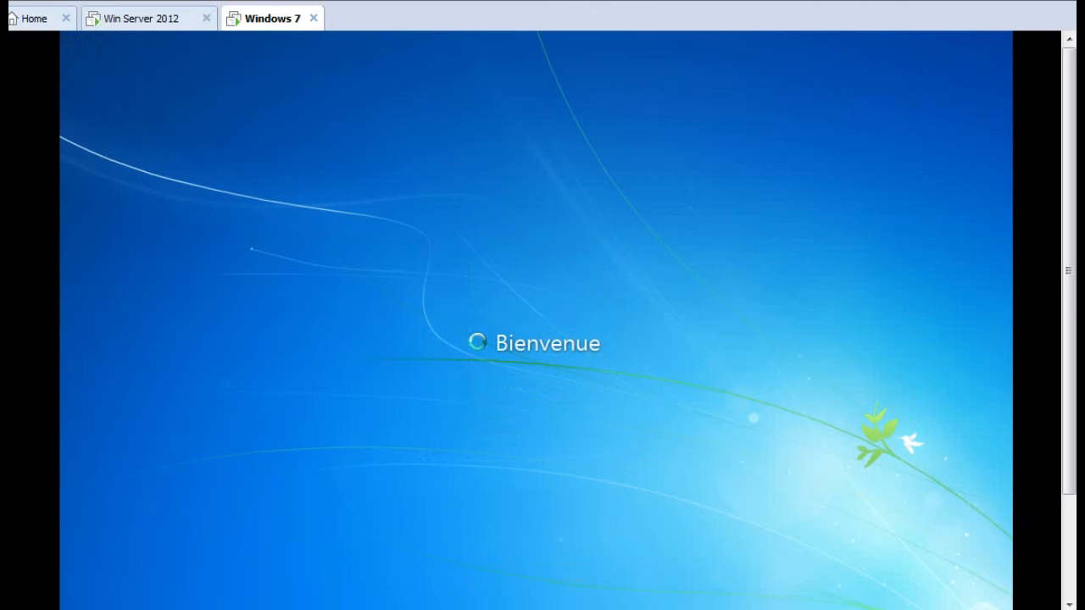